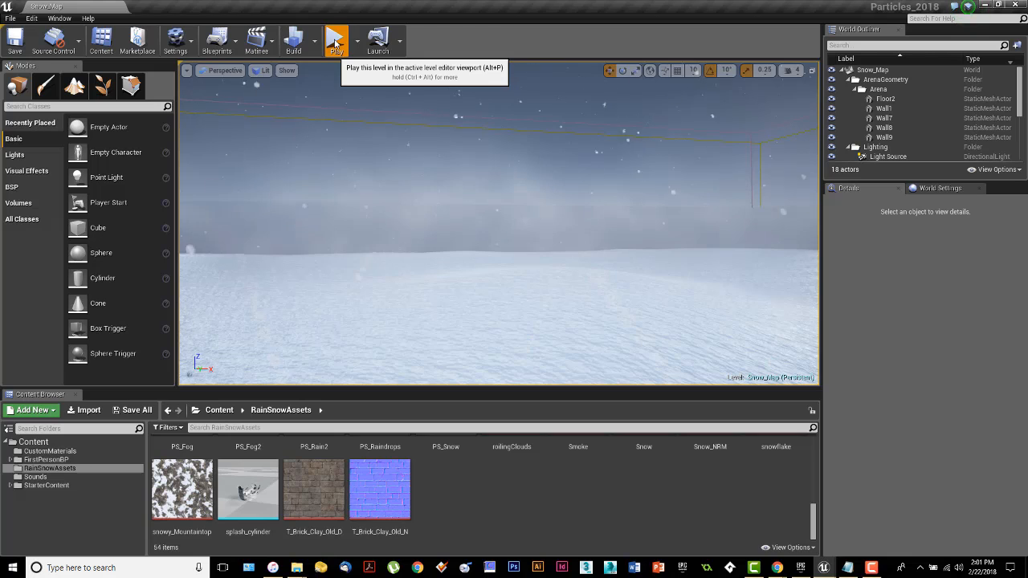
# Step: Play the level in the editor to watch the snow, then stop the session
pyautogui.click(335, 44)
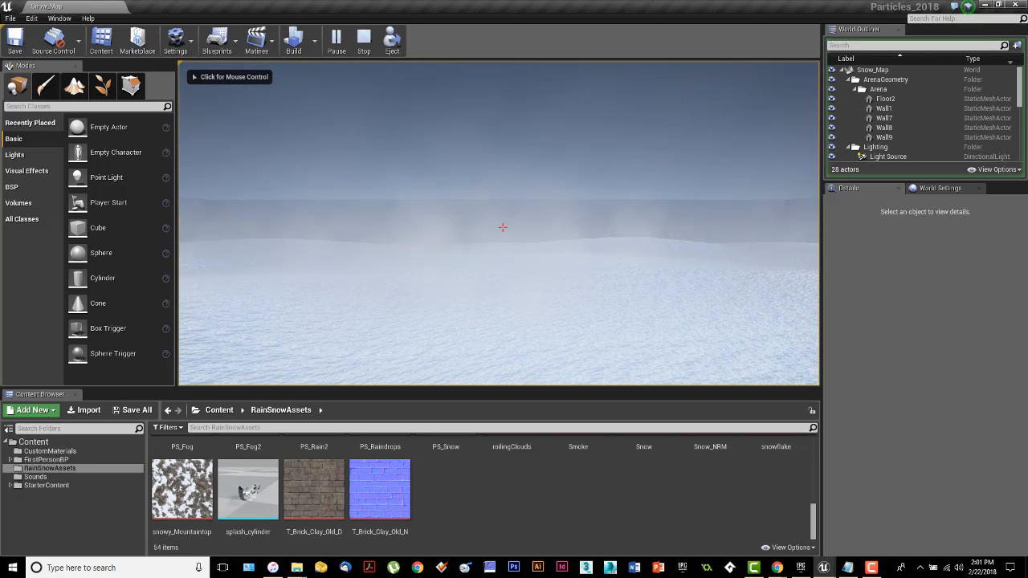
pyautogui.click(503, 228)
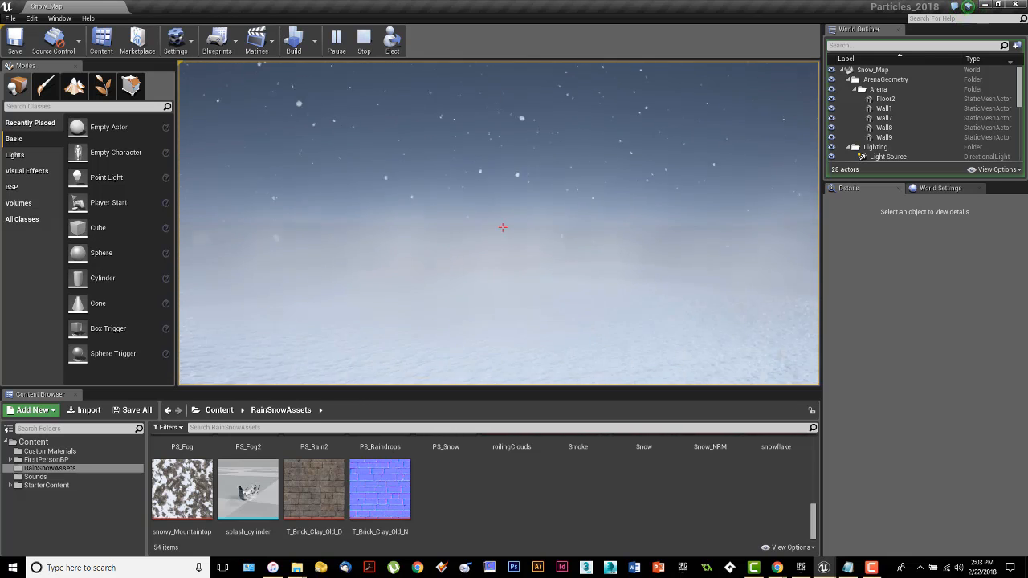
pyautogui.press('Escape')
# Step: Orbit the M_Snowflake preview and centre the graph on the RadialGradientExponential, Radius and Density nodes
pyautogui.moveTo(620, 211); pyautogui.dragTo(587, 245, button='right')
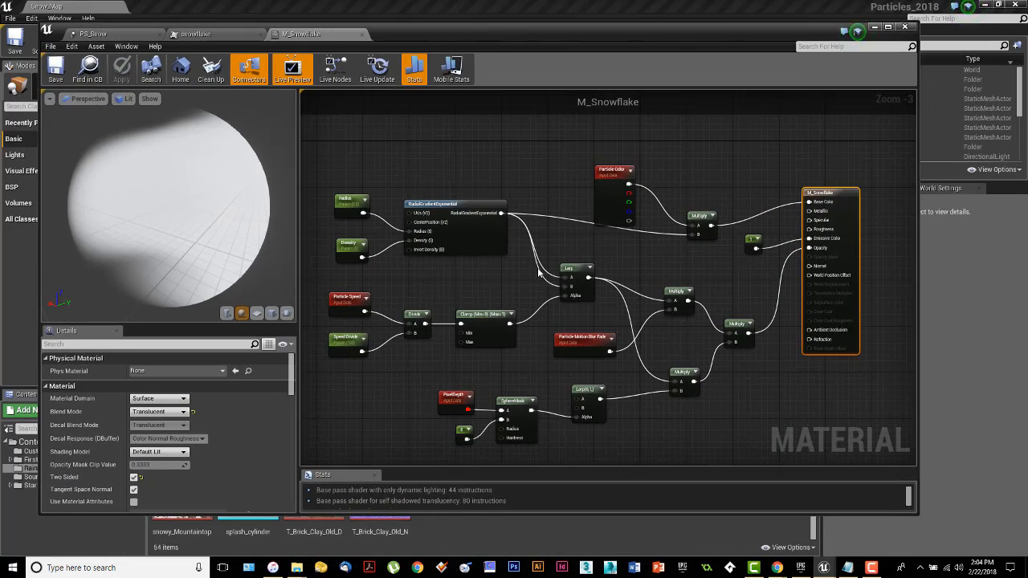
pyautogui.moveTo(729, 394); pyautogui.dragTo(744, 379, button='right')
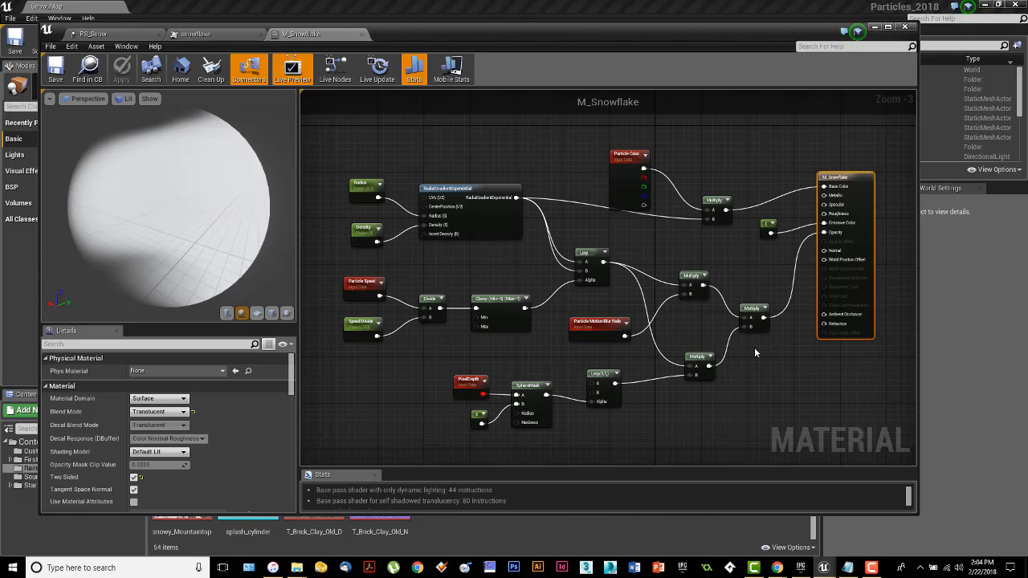
pyautogui.moveTo(229, 232)
pyautogui.mouseDown()
pyautogui.moveTo(253, 226)
pyautogui.moveTo(173, 269)
pyautogui.moveTo(161, 261)
pyautogui.moveTo(293, 261)
pyautogui.mouseUp()
pyautogui.scroll(3, 477, 243)
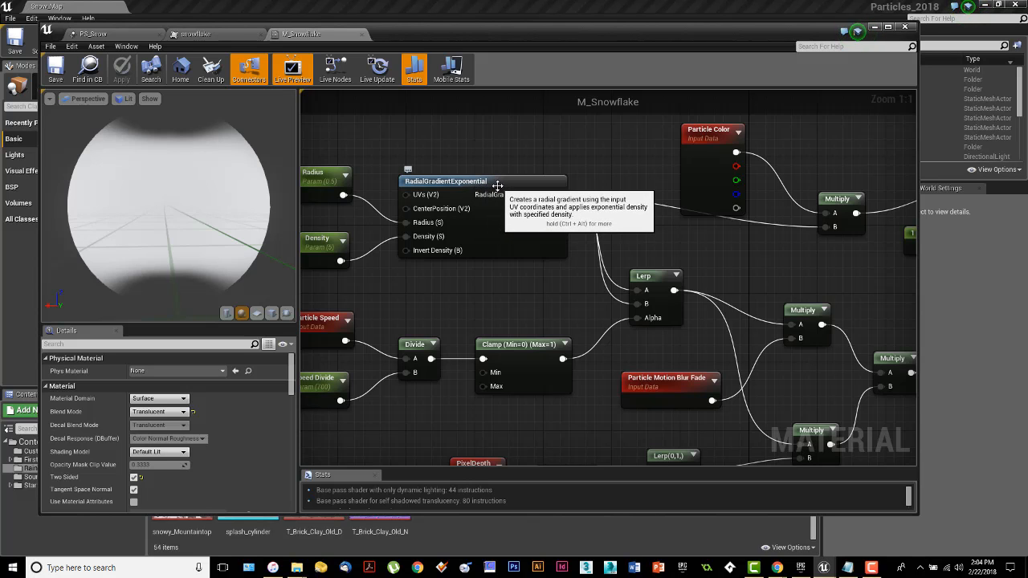
pyautogui.moveTo(713, 248); pyautogui.dragTo(645, 241, button='right')
pyautogui.moveTo(619, 288); pyautogui.dragTo(645, 281, button='right')
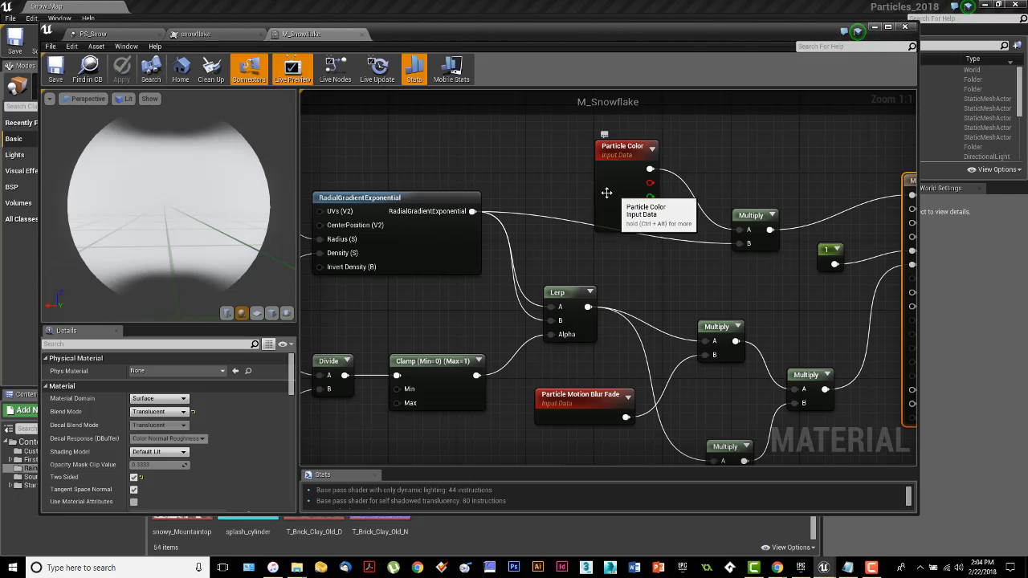
pyautogui.moveTo(551, 196); pyautogui.dragTo(659, 212, button='right')
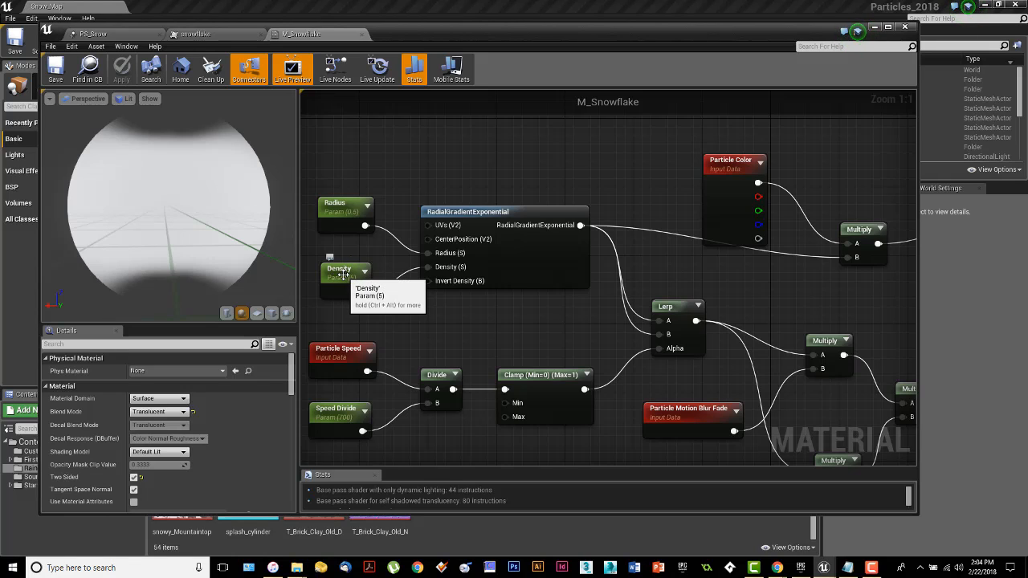
# Step: Preview M_Snowflake on a flat plane and test Radius 0.25 and Density 2
pyautogui.click(338, 205)
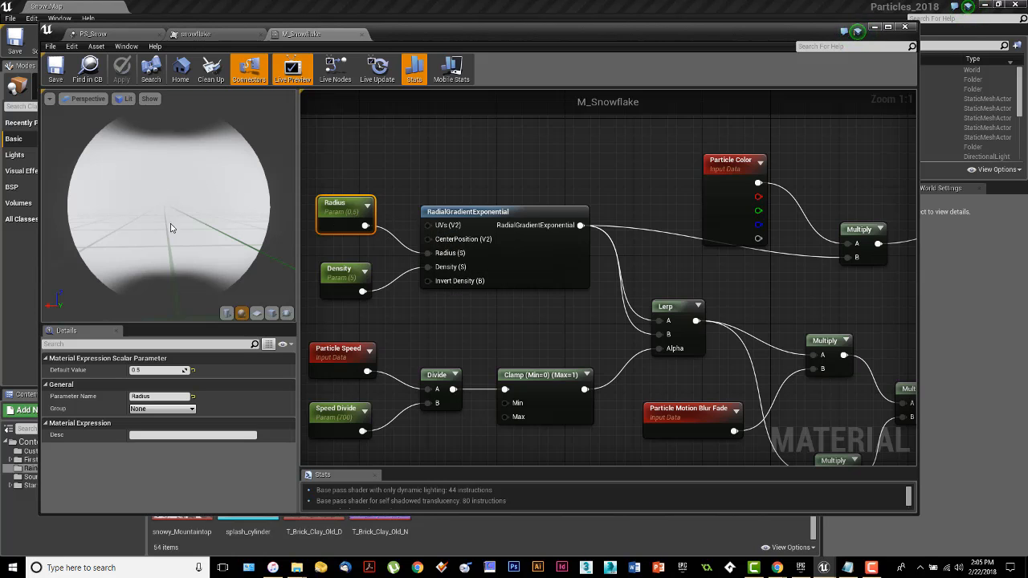
pyautogui.click(271, 313)
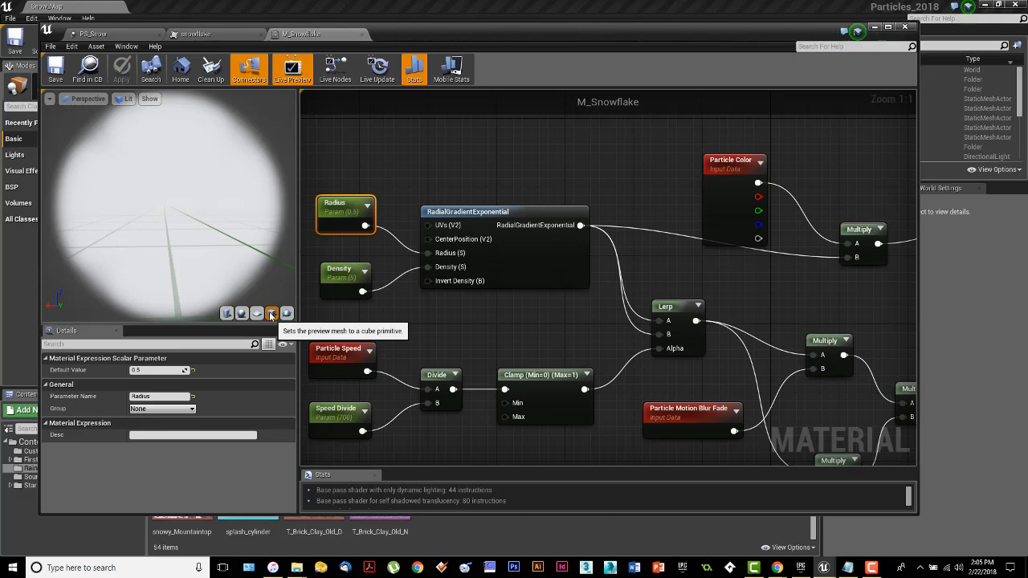
pyautogui.click(257, 314)
pyautogui.moveTo(197, 247)
pyautogui.mouseDown()
pyautogui.moveTo(265, 246)
pyautogui.moveTo(197, 247)
pyautogui.mouseUp()
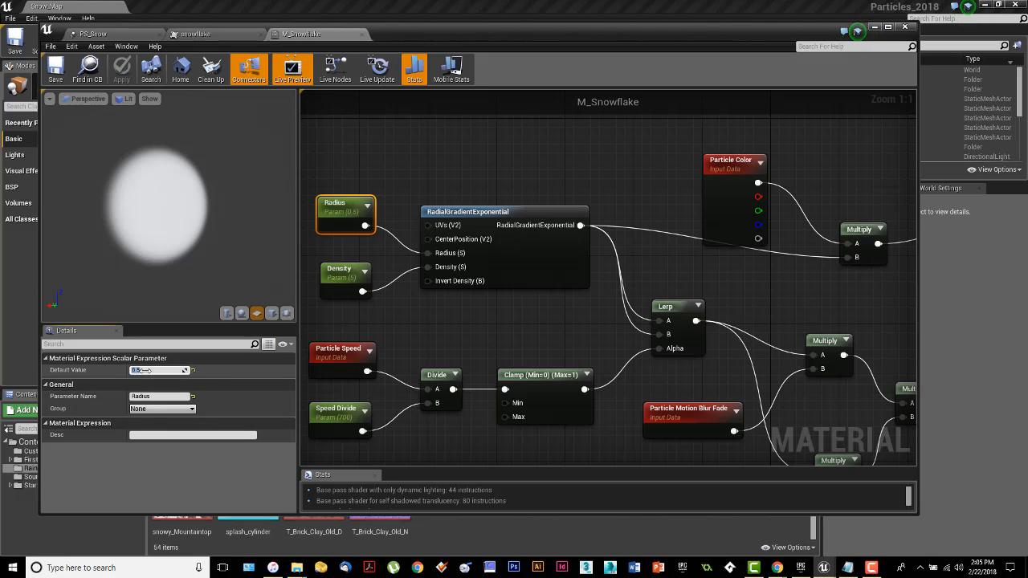
pyautogui.press('Return')
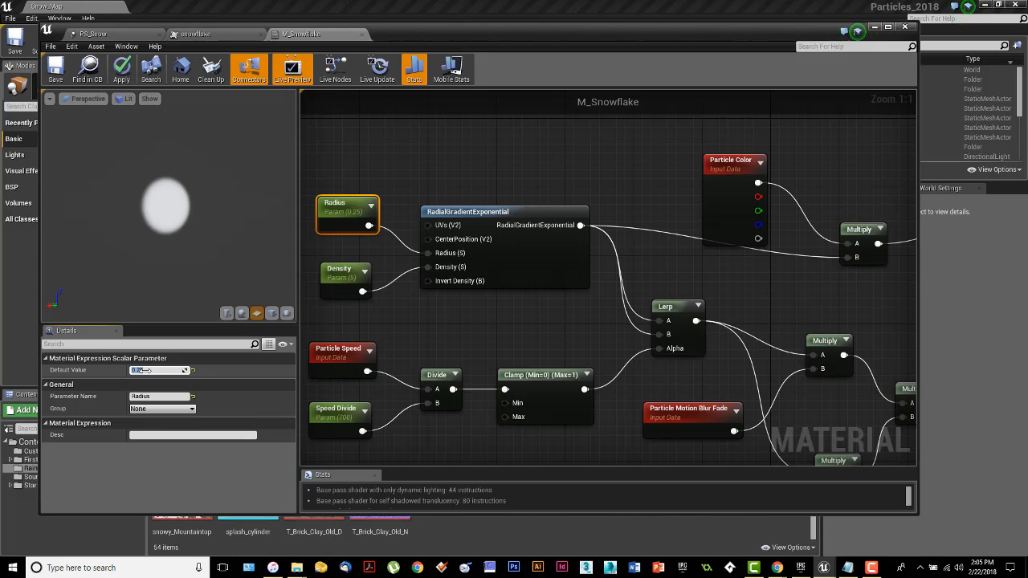
pyautogui.click(341, 273)
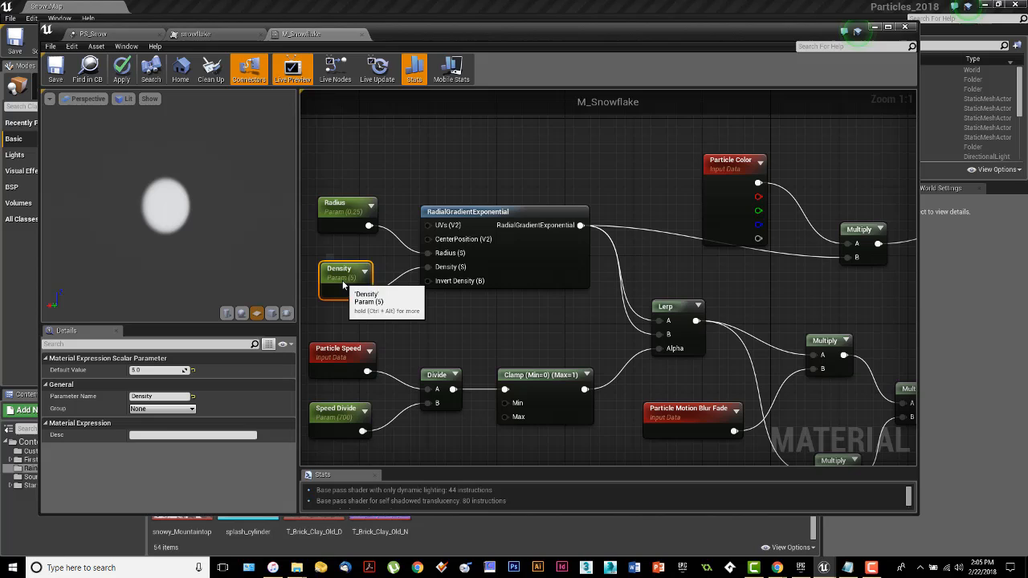
pyautogui.click(157, 371)
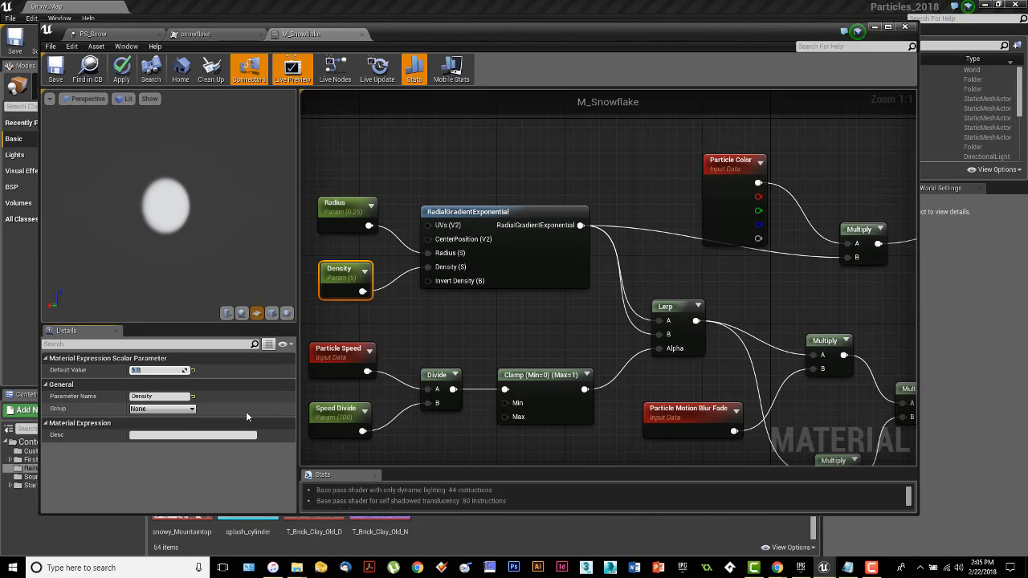
pyautogui.write('2')
pyautogui.press('Return')
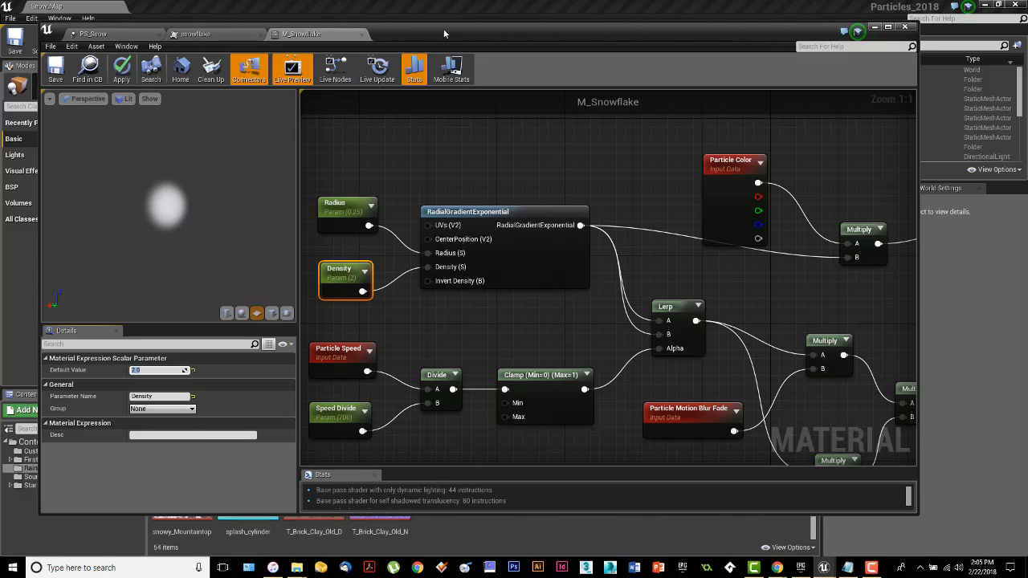
# Step: Restore the Radius parameter to 0.5 and Density to 5
pyautogui.moveTo(444, 28); pyautogui.dragTo(442, 93)
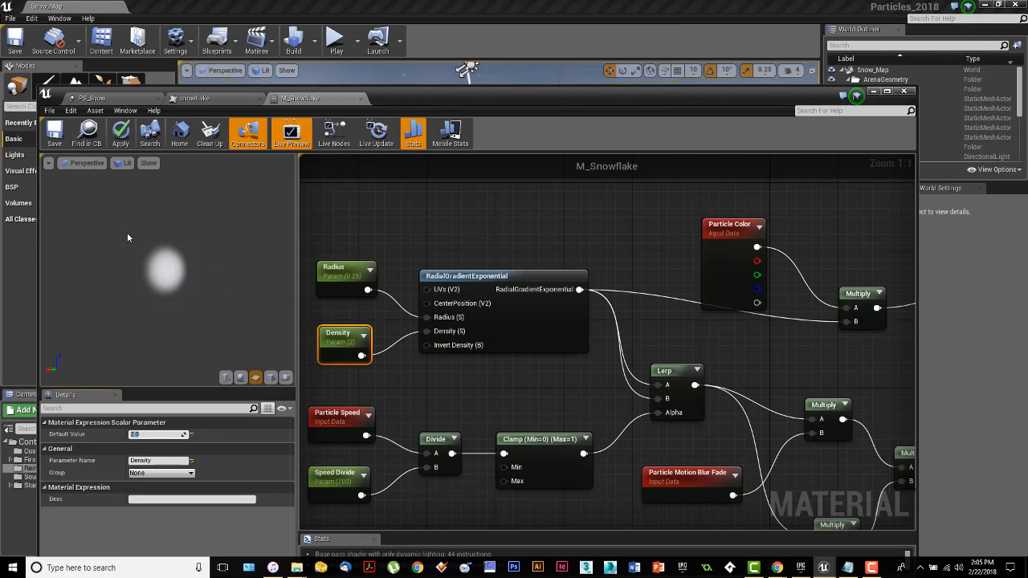
pyautogui.click(331, 277)
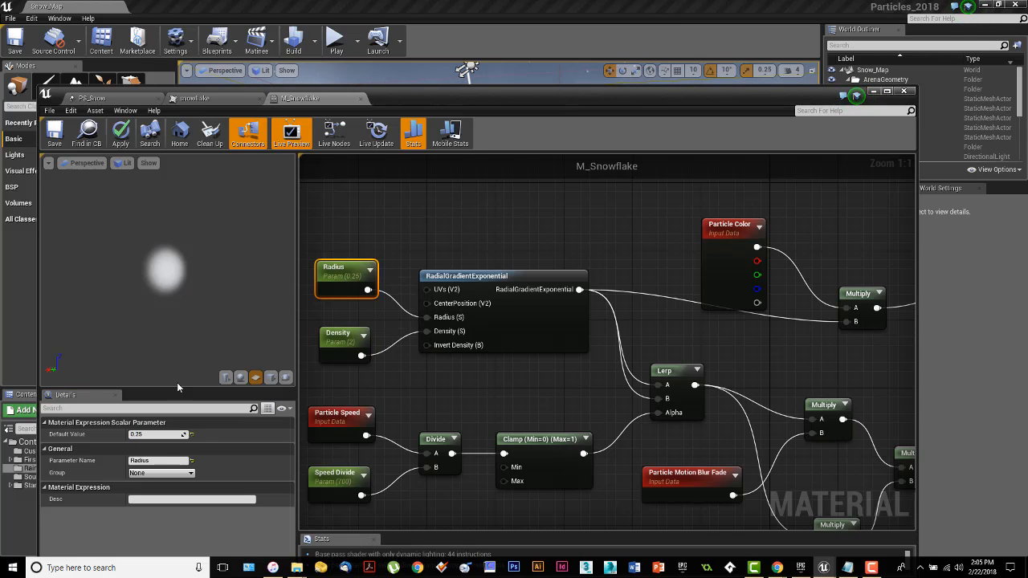
pyautogui.click(158, 435)
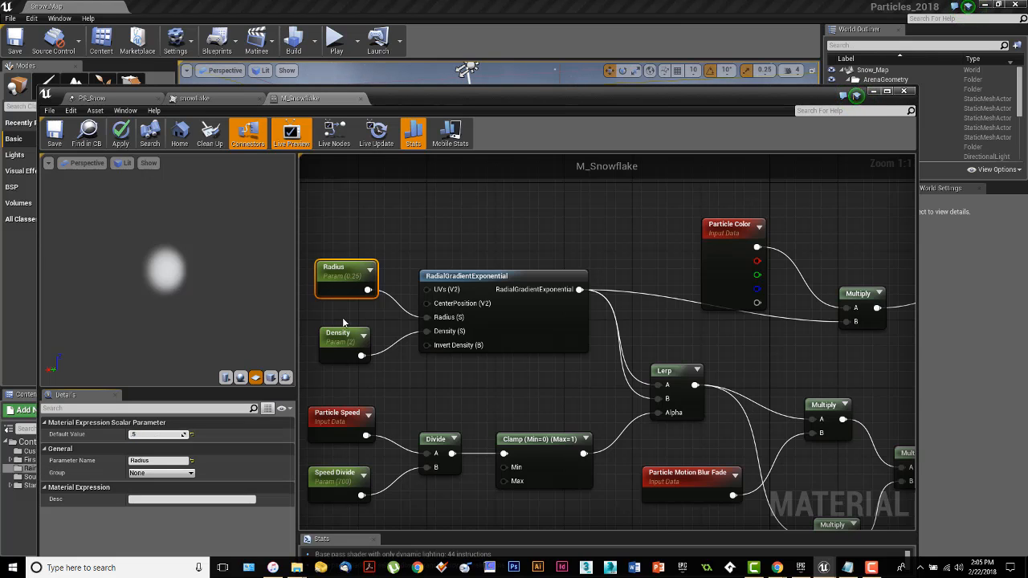
pyautogui.click(338, 342)
pyautogui.click(151, 435)
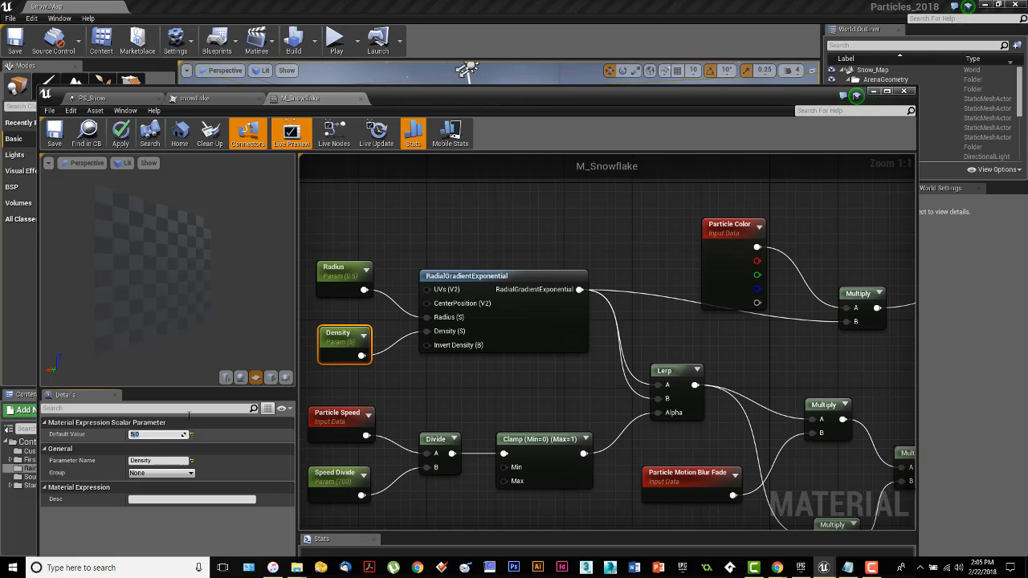
pyautogui.press('Return')
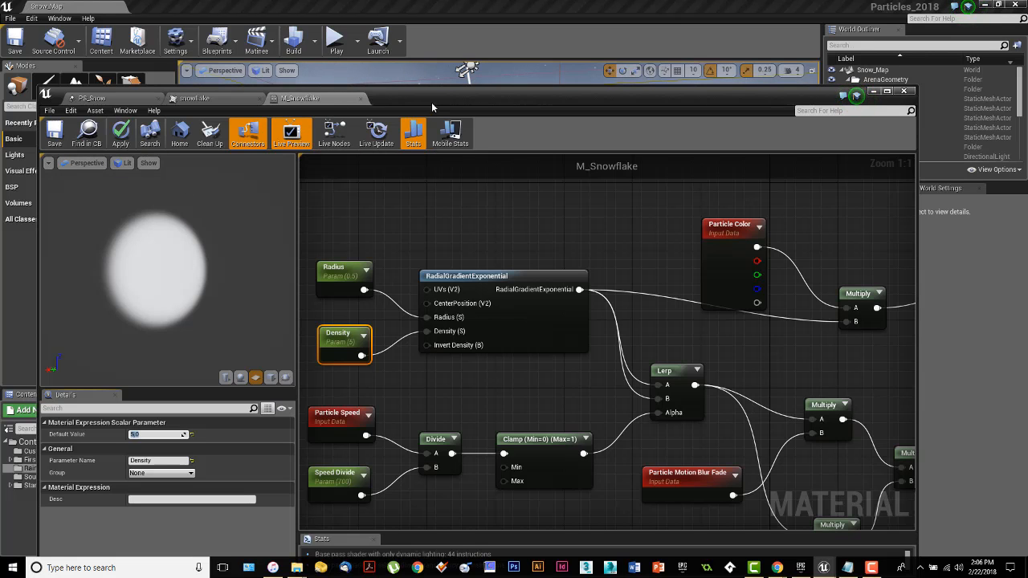
# Step: Open M_Snowflake_Unlit, preview it on a sphere, and frame the Particle Color to Emissive Color connection
pyautogui.moveTo(460, 97); pyautogui.dragTo(0, 79)
pyautogui.scroll(5, 386, 522)
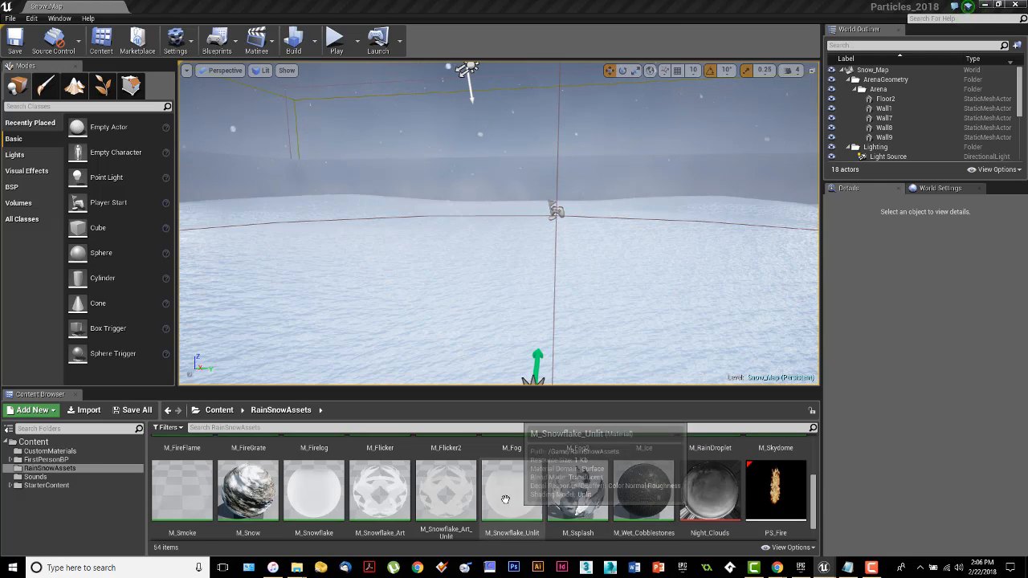
pyautogui.click(512, 490)
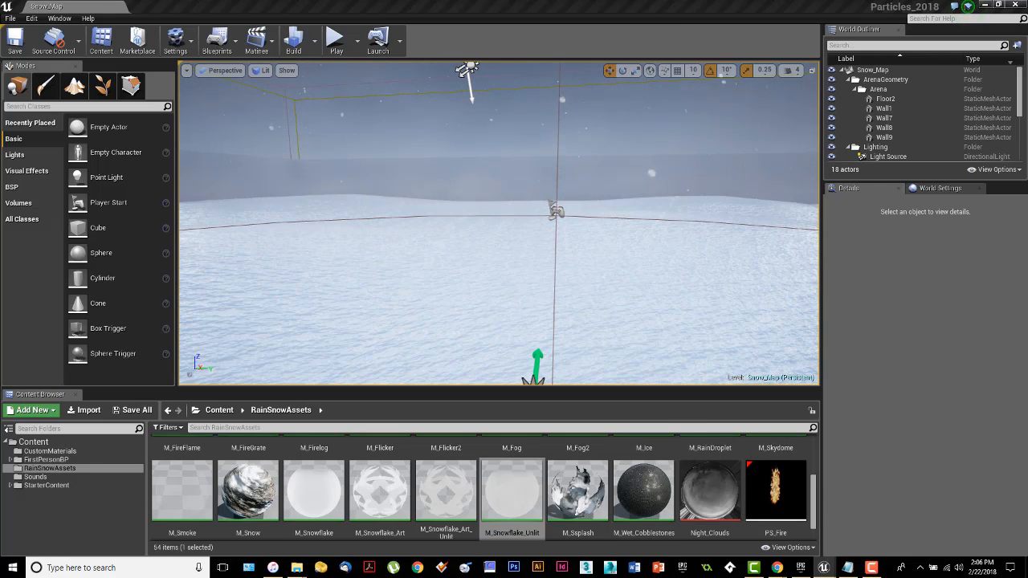
pyautogui.moveTo(0, 79); pyautogui.dragTo(541, 42)
pyautogui.scroll(-6, 523, 302)
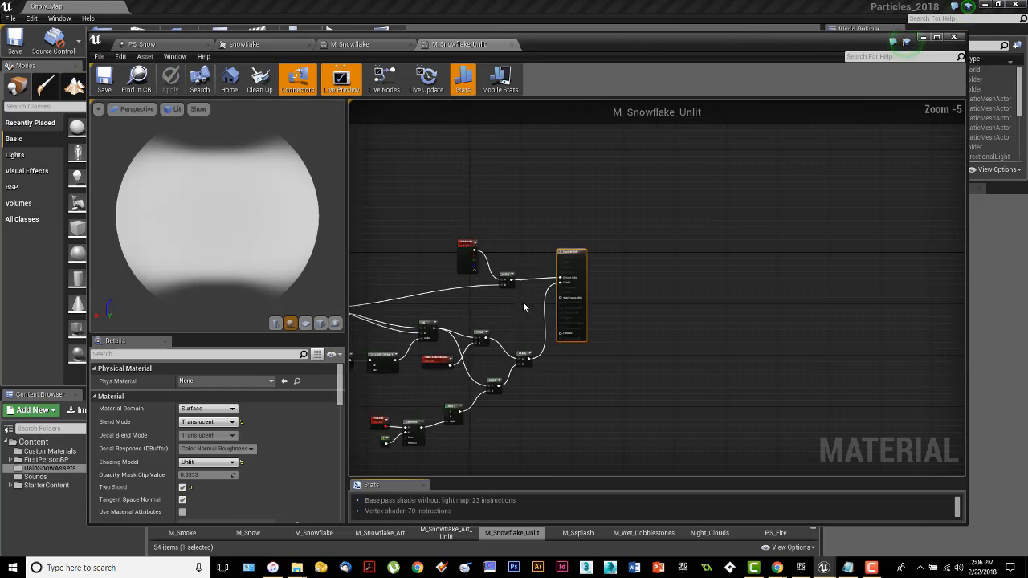
pyautogui.scroll(4, 648, 299)
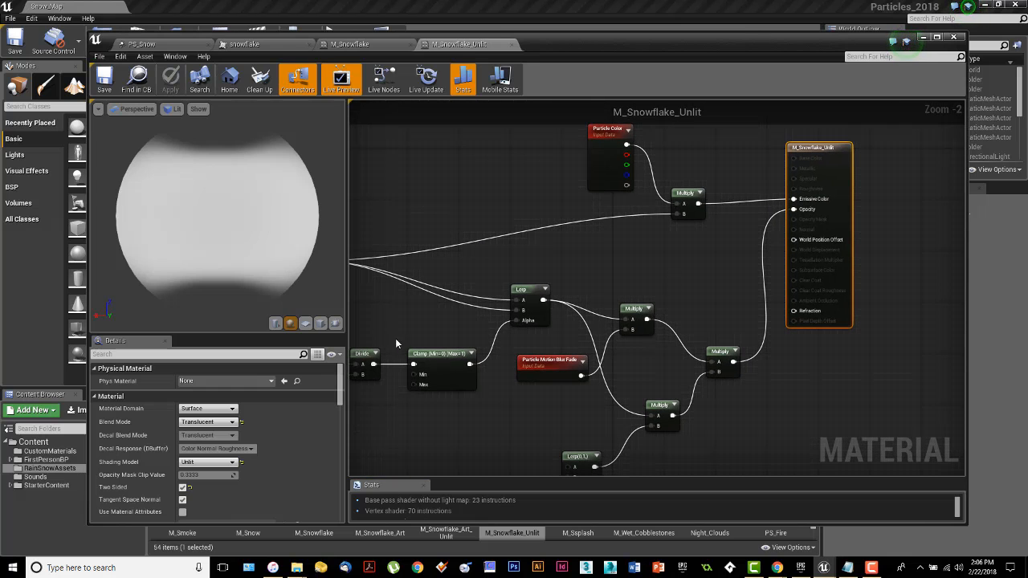
pyautogui.click(306, 323)
pyautogui.moveTo(261, 252); pyautogui.dragTo(223, 206)
pyautogui.moveTo(668, 239); pyautogui.dragTo(617, 328, button='right')
pyautogui.scroll(1, 617, 328)
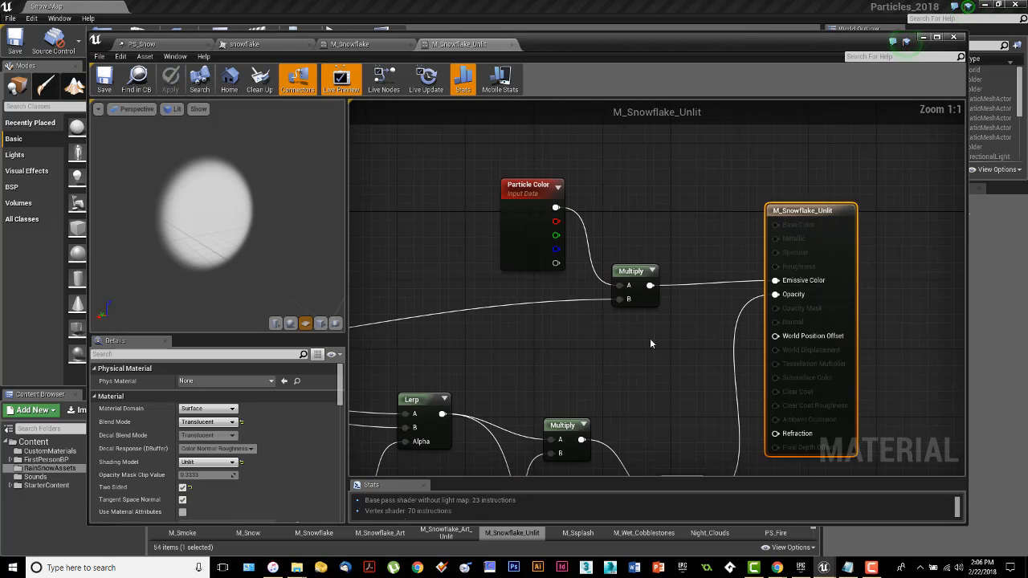
pyautogui.scroll(1, 650, 342)
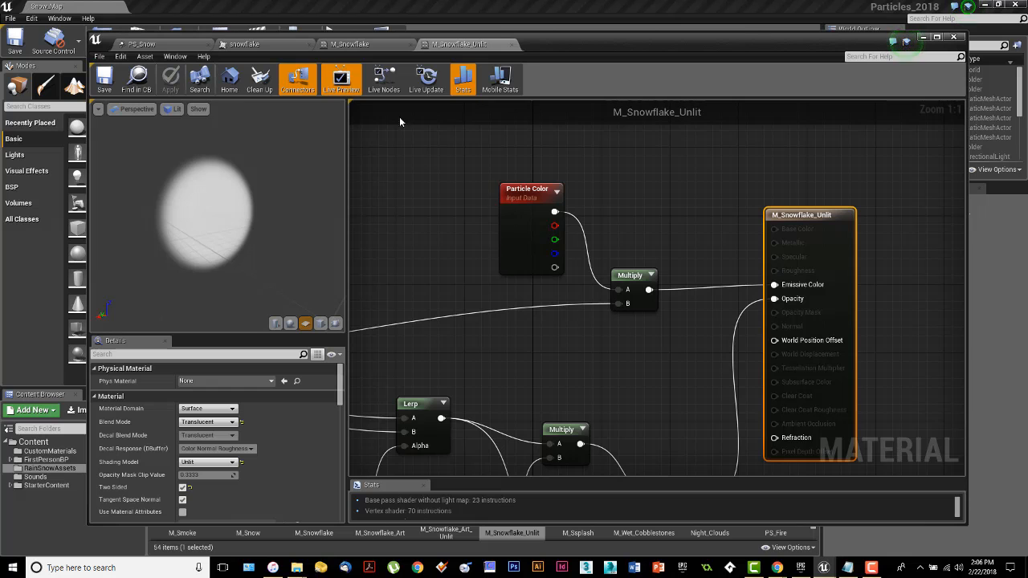
# Step: Pan the M_Snowflake graph to reveal the RadialGradientExponential node
pyautogui.click(295, 45)
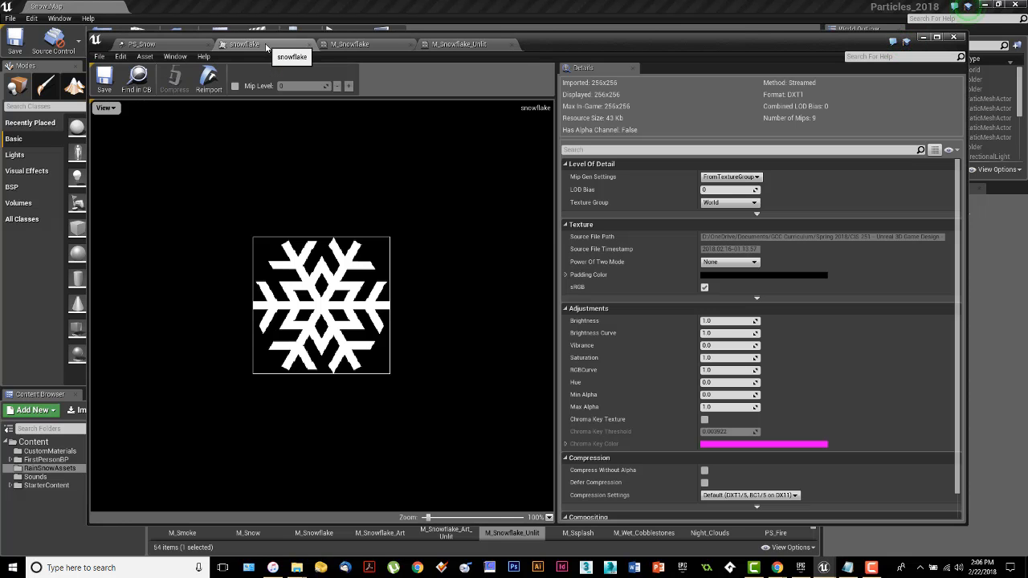
pyautogui.click(341, 45)
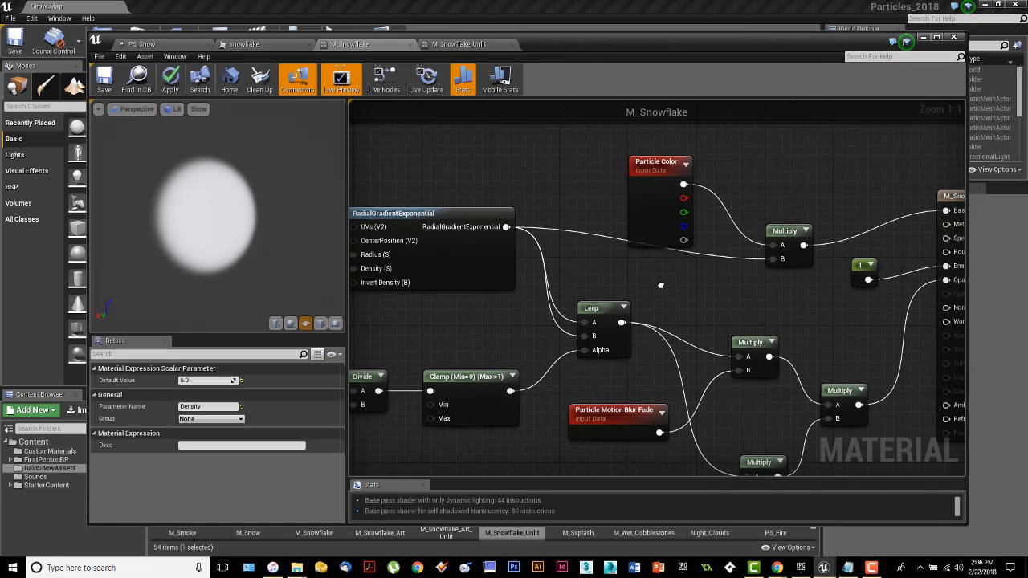
pyautogui.moveTo(661, 285); pyautogui.dragTo(555, 291, button='right')
pyautogui.moveTo(615, 267); pyautogui.dragTo(613, 288, button='right')
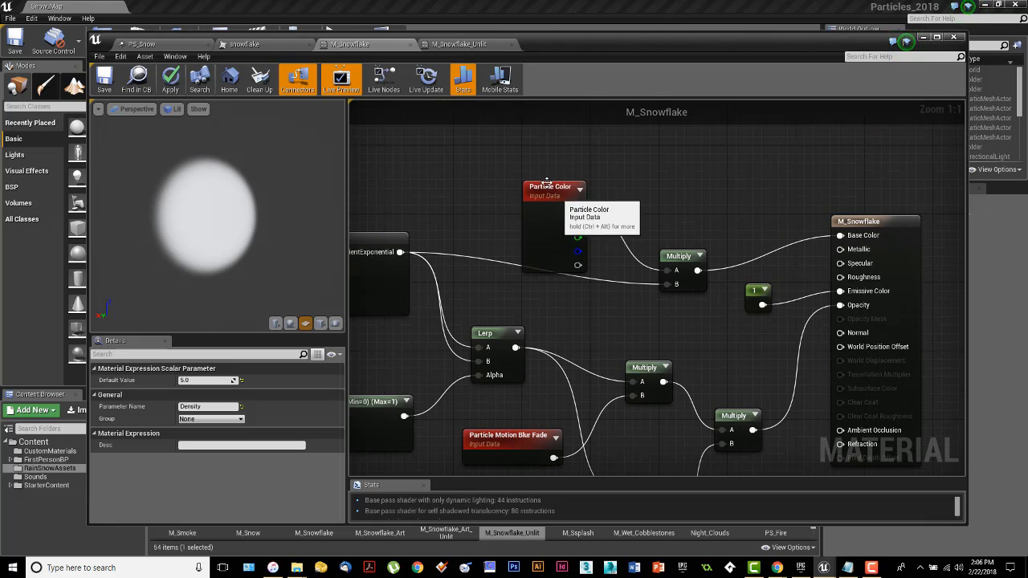
pyautogui.moveTo(347, 267); pyautogui.dragTo(438, 266, button='right')
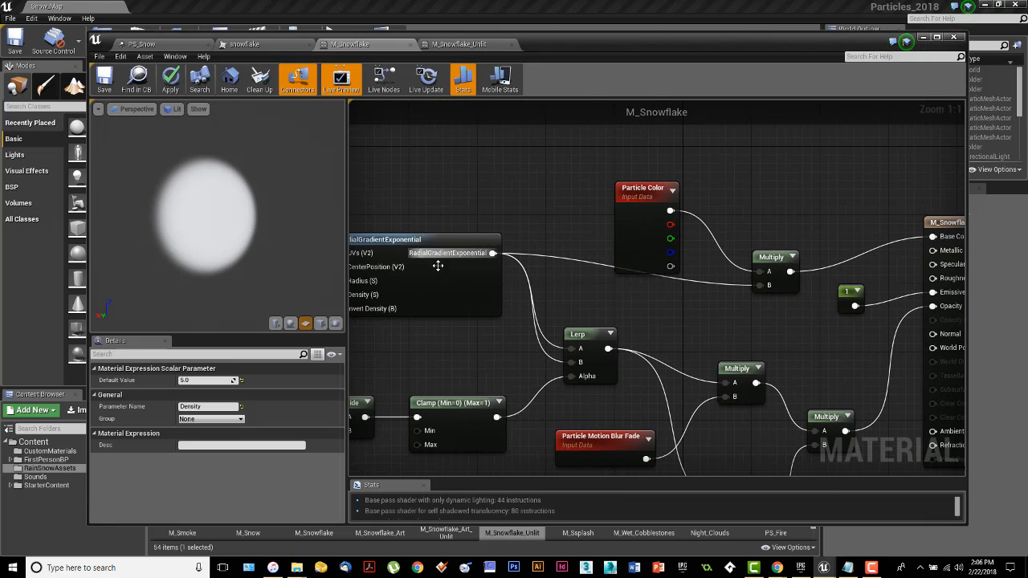
# Step: In M_Snowflake_Unlit, move the Radius, Density and RadialGradientExponential nodes up-right, then return to M_Snowflake
pyautogui.click(461, 44)
pyautogui.moveTo(439, 263); pyautogui.dragTo(761, 202, button='right')
pyautogui.moveTo(600, 248); pyautogui.dragTo(789, 239, button='right')
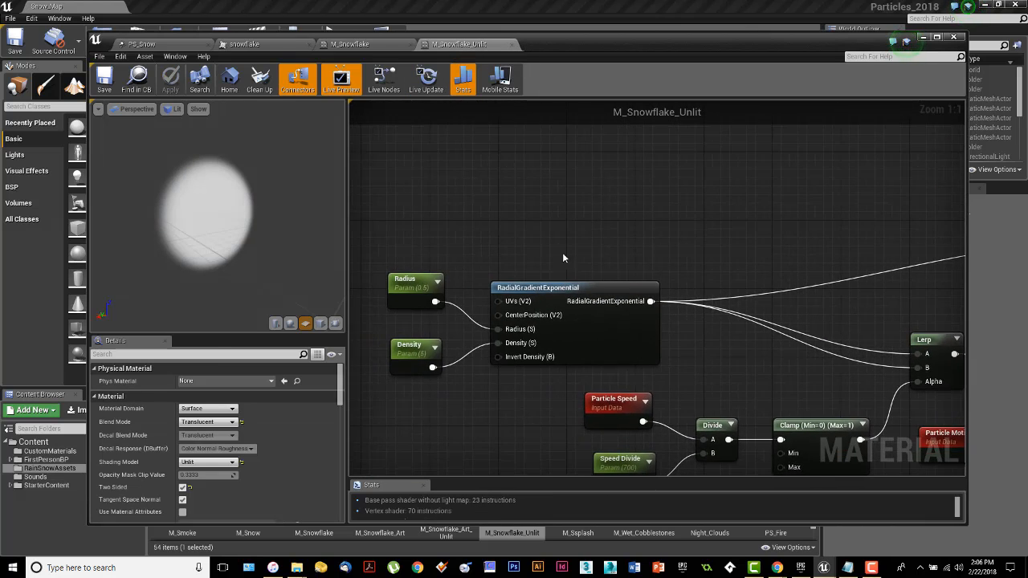
pyautogui.moveTo(386, 245); pyautogui.dragTo(660, 368)
pyautogui.moveTo(609, 322); pyautogui.dragTo(745, 237)
pyautogui.moveTo(842, 302); pyautogui.dragTo(507, 375, button='right')
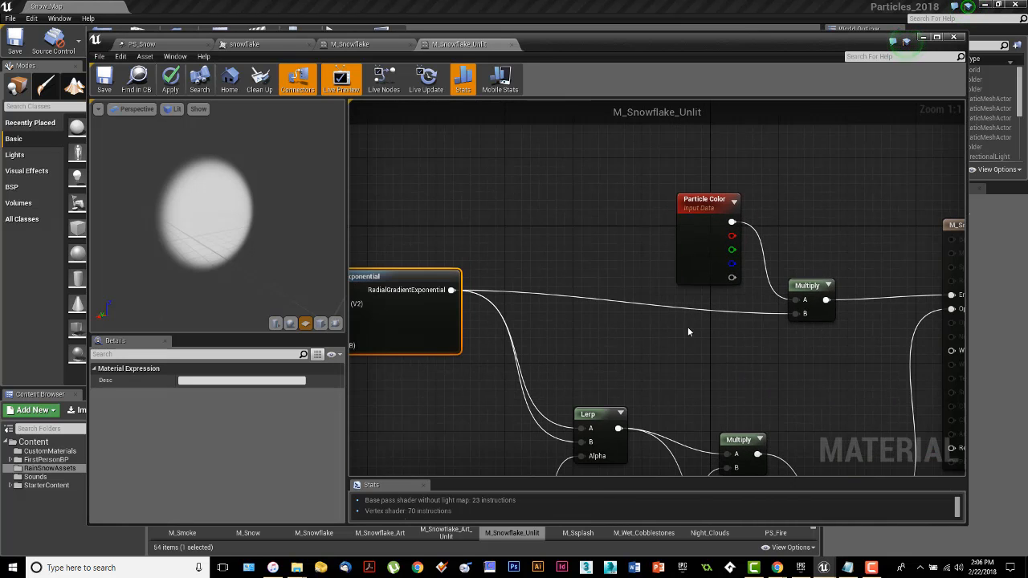
pyautogui.moveTo(598, 304); pyautogui.dragTo(459, 318, button='right')
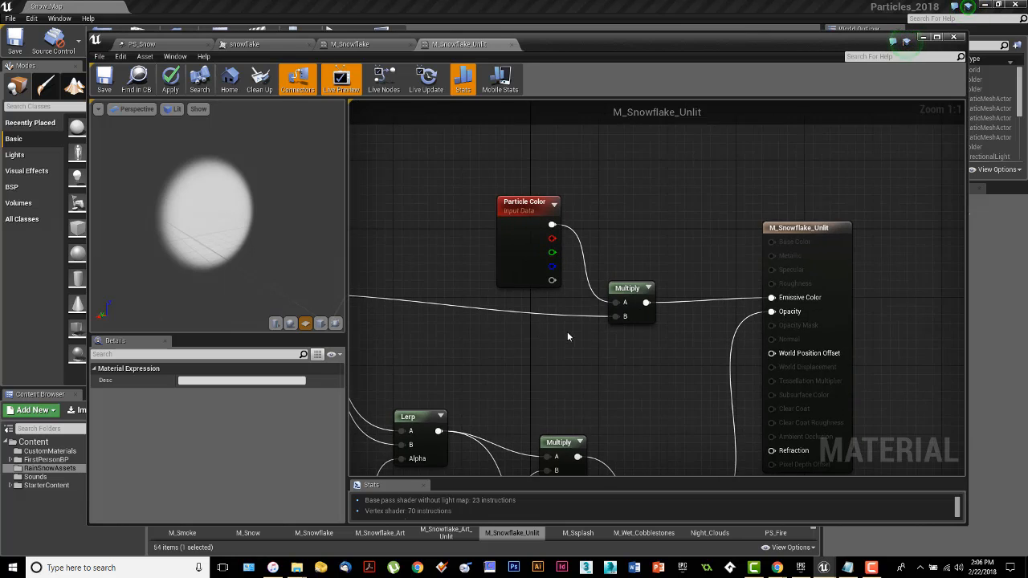
pyautogui.moveTo(570, 338); pyautogui.dragTo(446, 328, button='right')
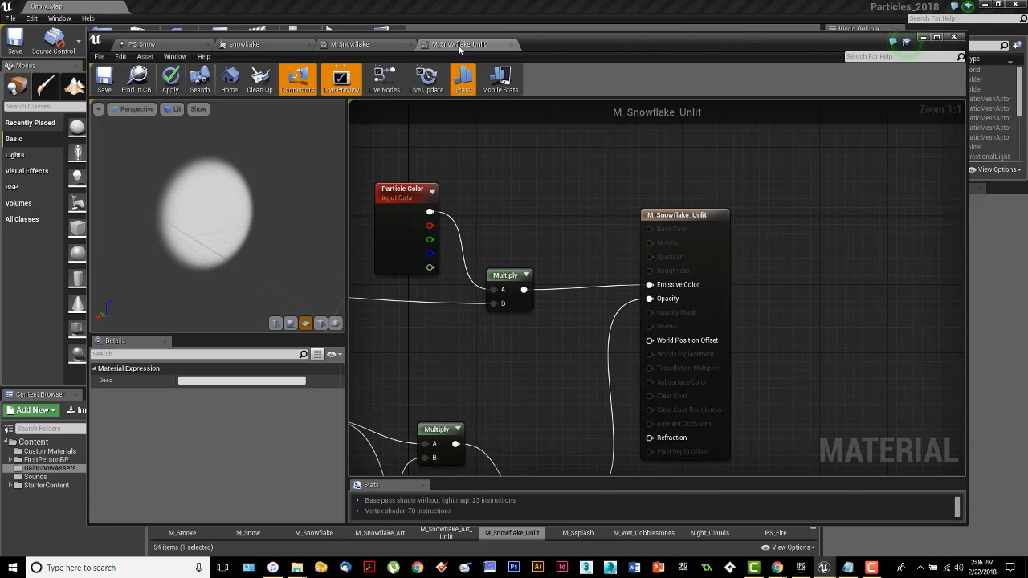
pyautogui.click(388, 52)
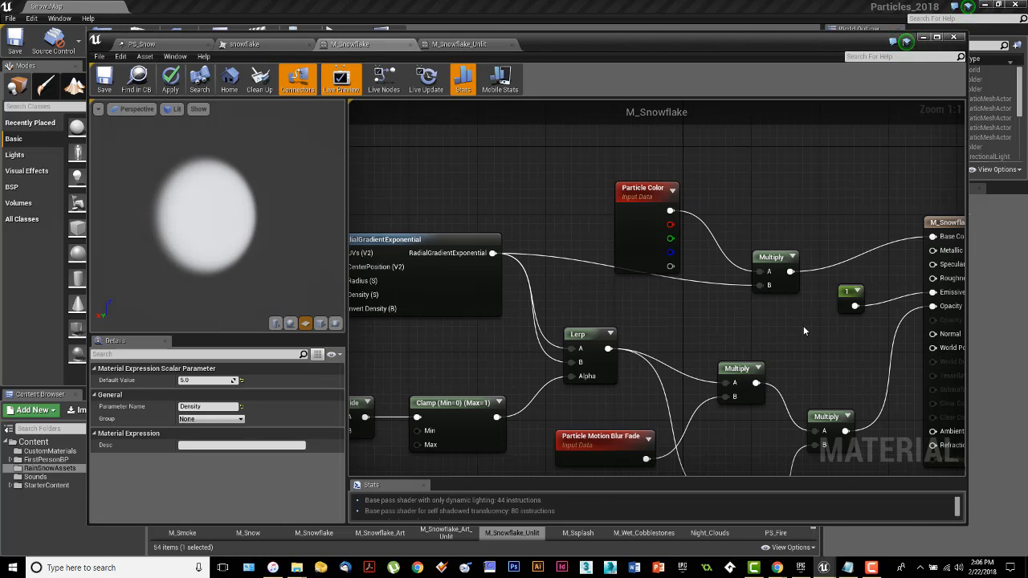
pyautogui.moveTo(805, 330); pyautogui.dragTo(719, 264, button='right')
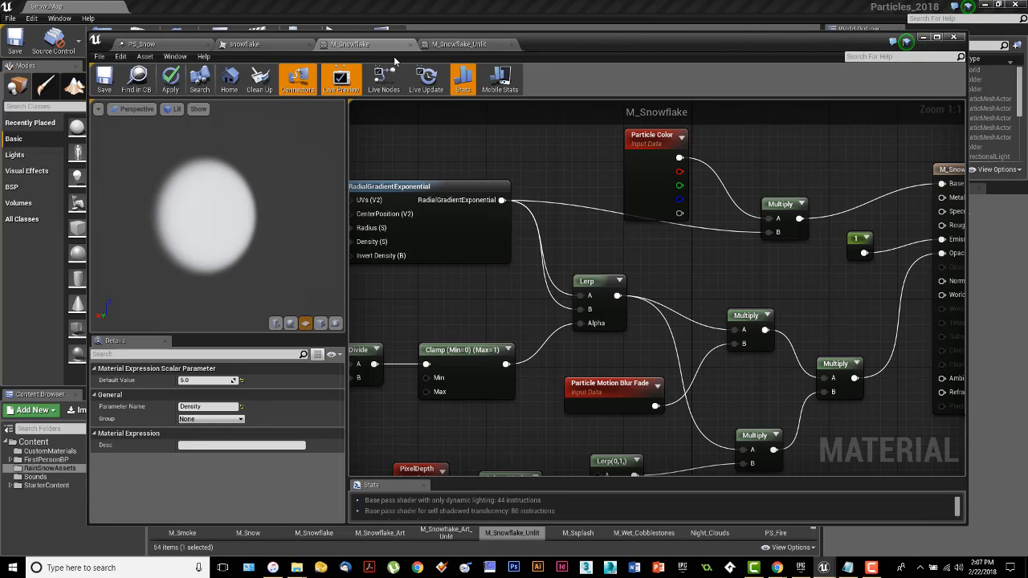
# Step: Select the M_Snowflake result node to show its Translucent, Default Lit, Two Sided settings
pyautogui.moveTo(864, 181); pyautogui.dragTo(726, 189, button='right')
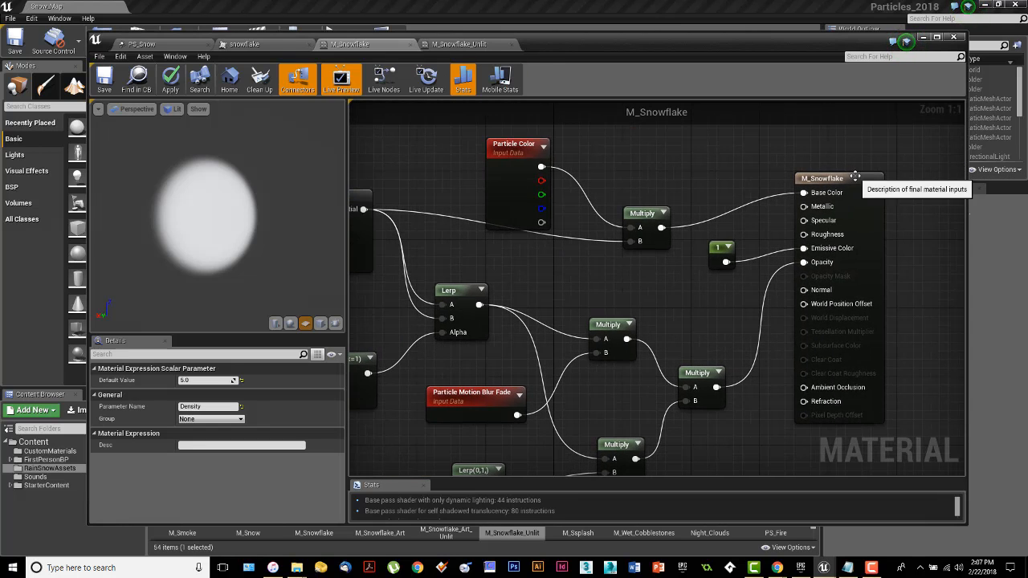
pyautogui.click(856, 177)
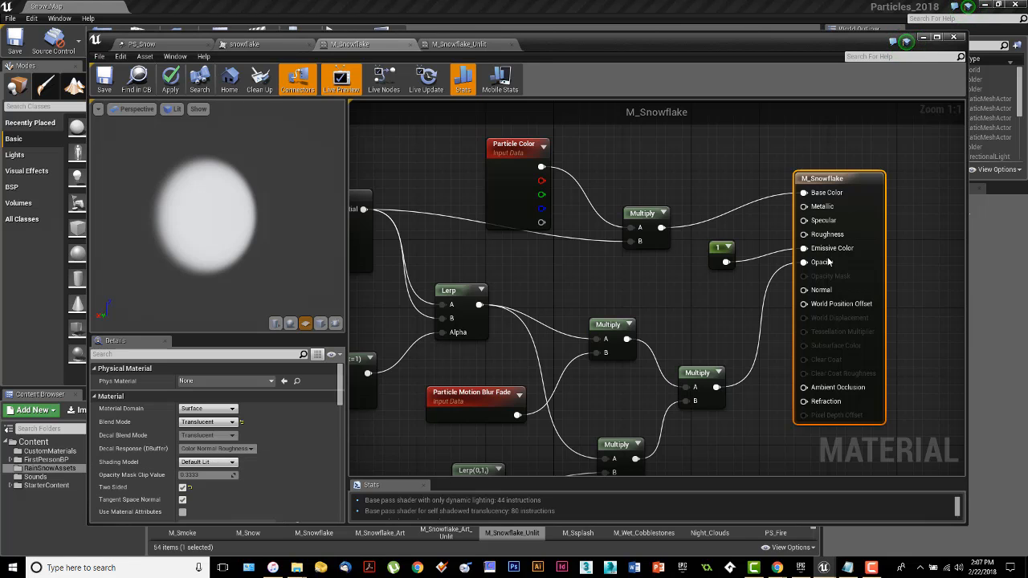
pyautogui.click(230, 463)
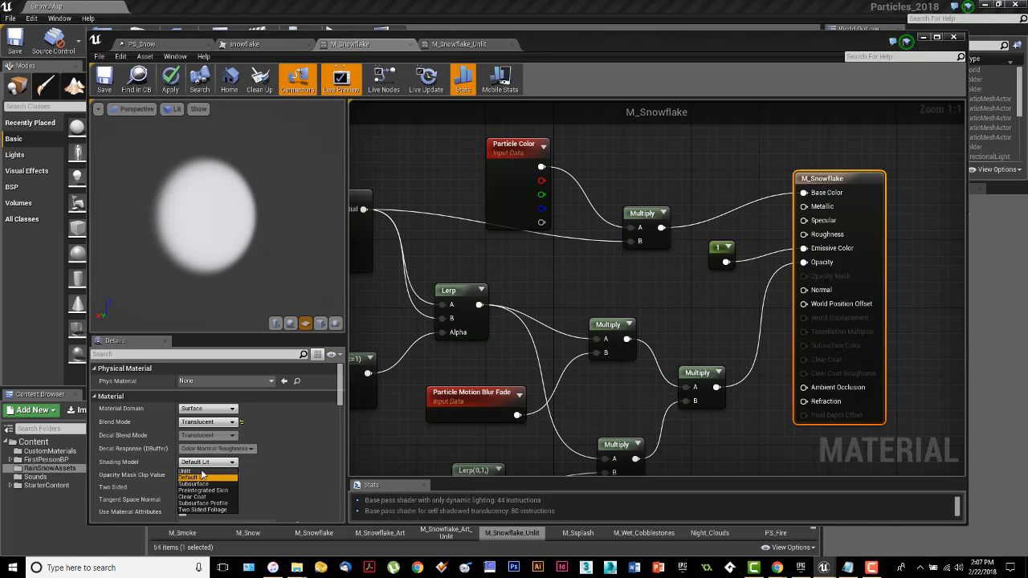
pyautogui.click(395, 457)
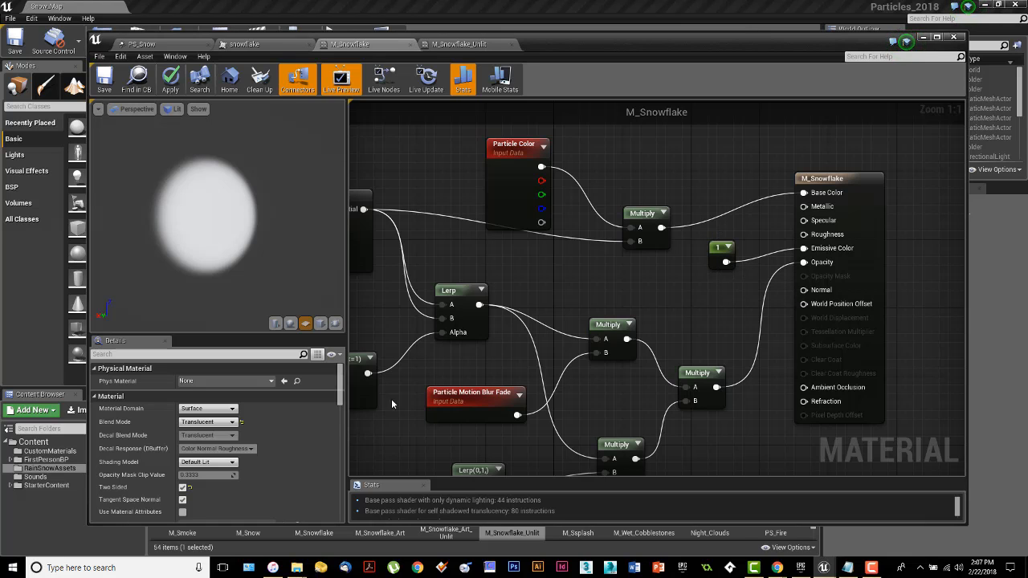
pyautogui.click(458, 45)
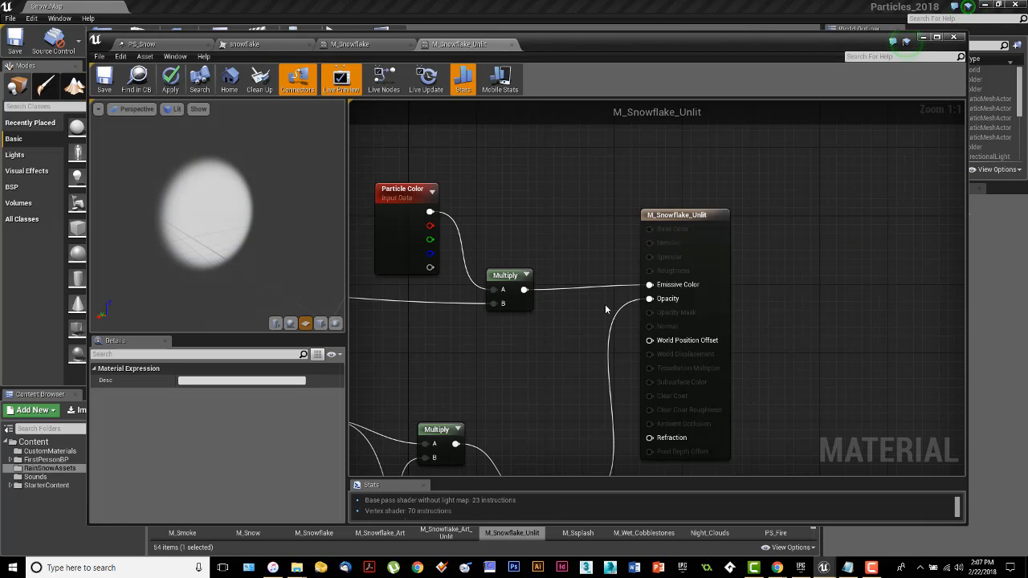
pyautogui.moveTo(563, 304); pyautogui.dragTo(635, 287, button='right')
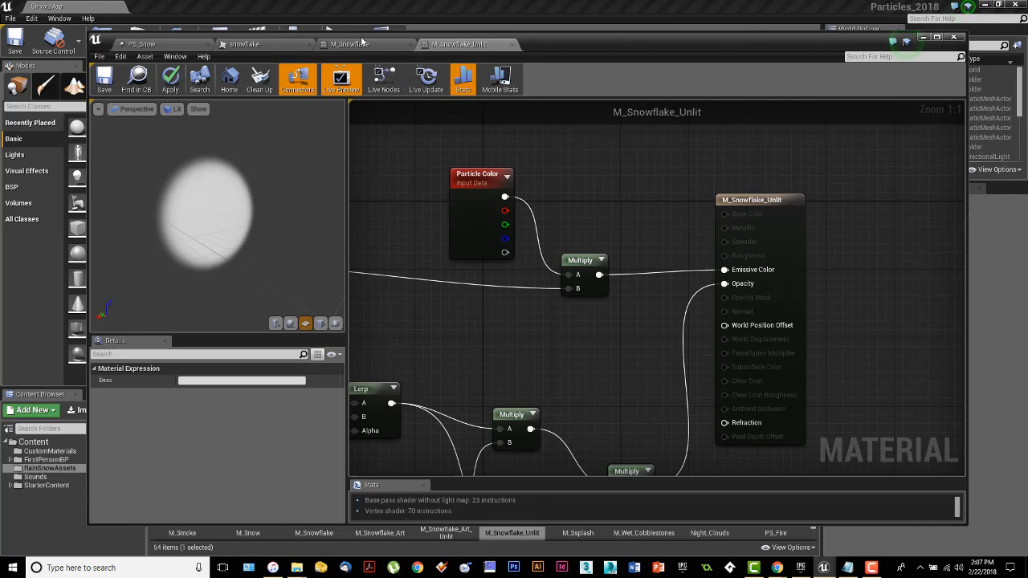
pyautogui.click(362, 43)
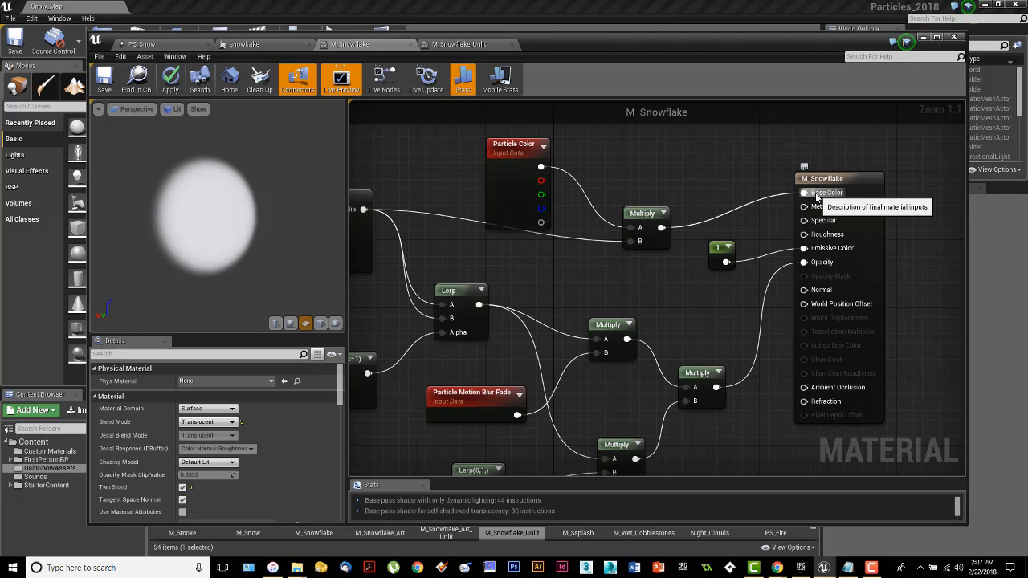
pyautogui.click(471, 46)
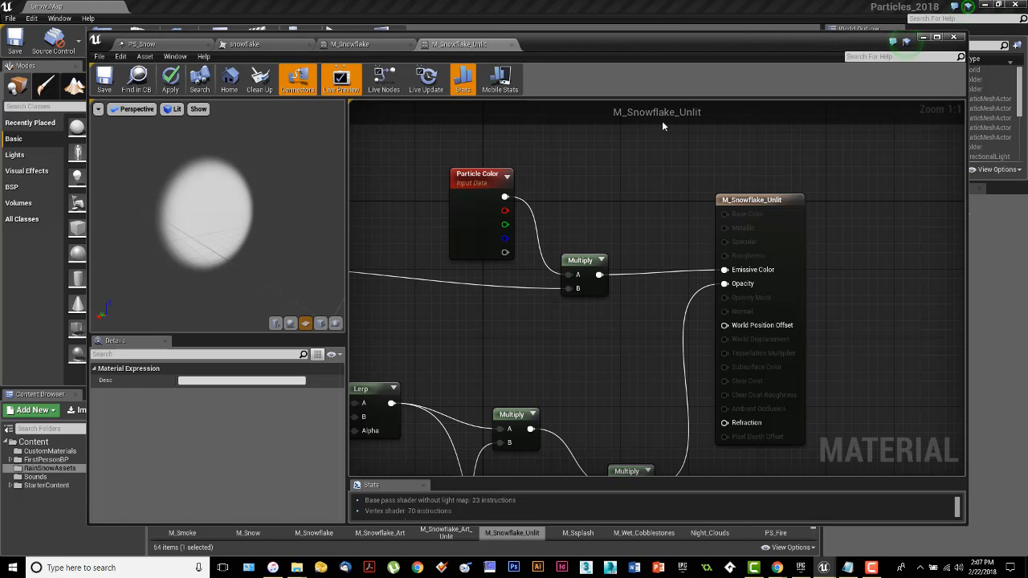
pyautogui.click(745, 199)
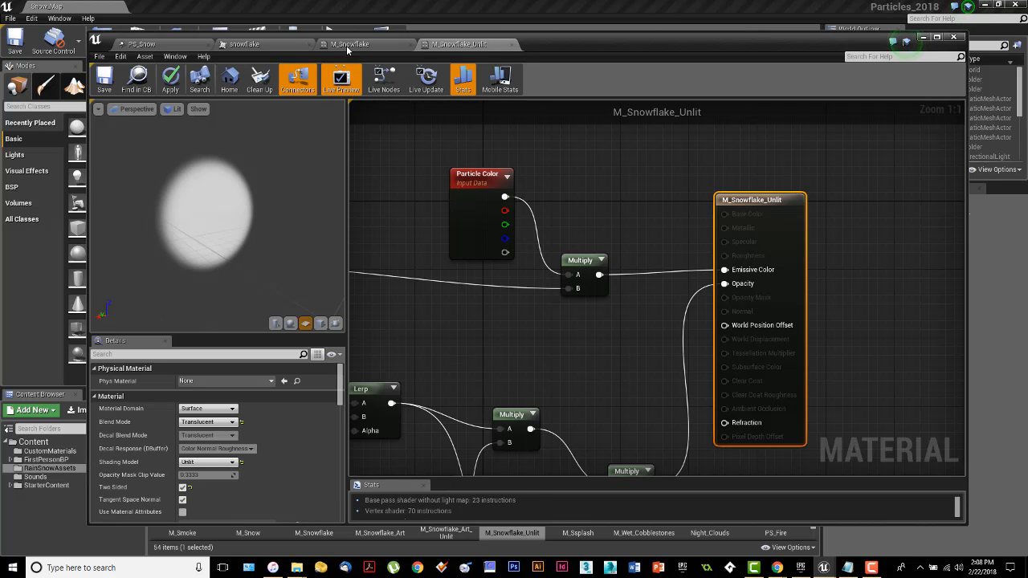
pyautogui.click(348, 46)
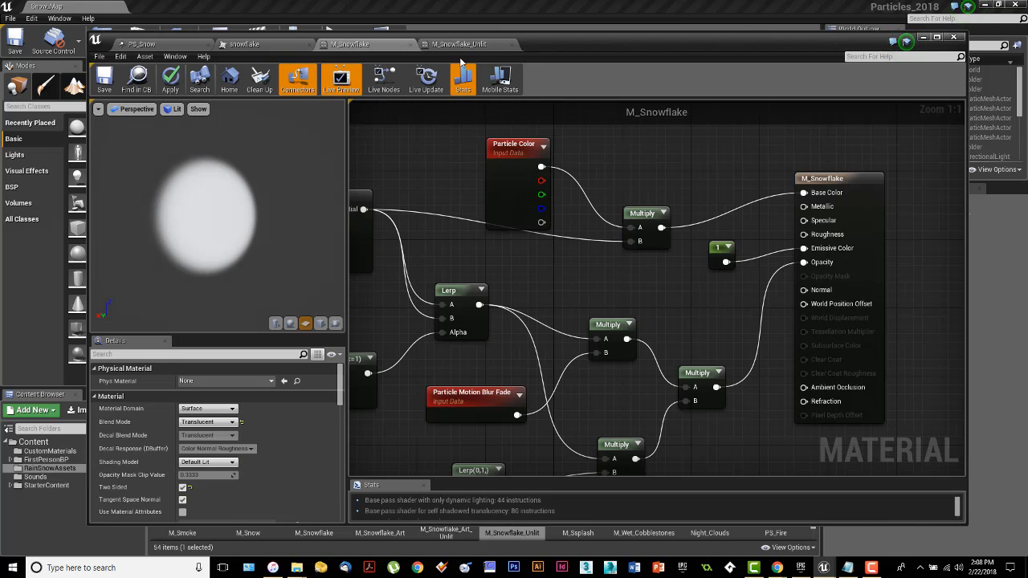
pyautogui.moveTo(207, 210); pyautogui.dragTo(186, 211)
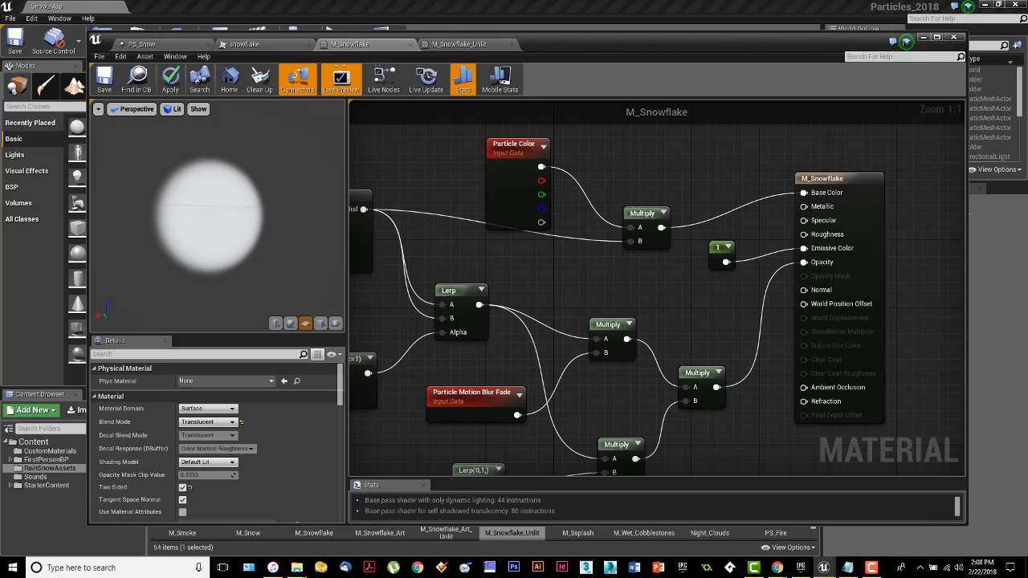
pyautogui.click(461, 46)
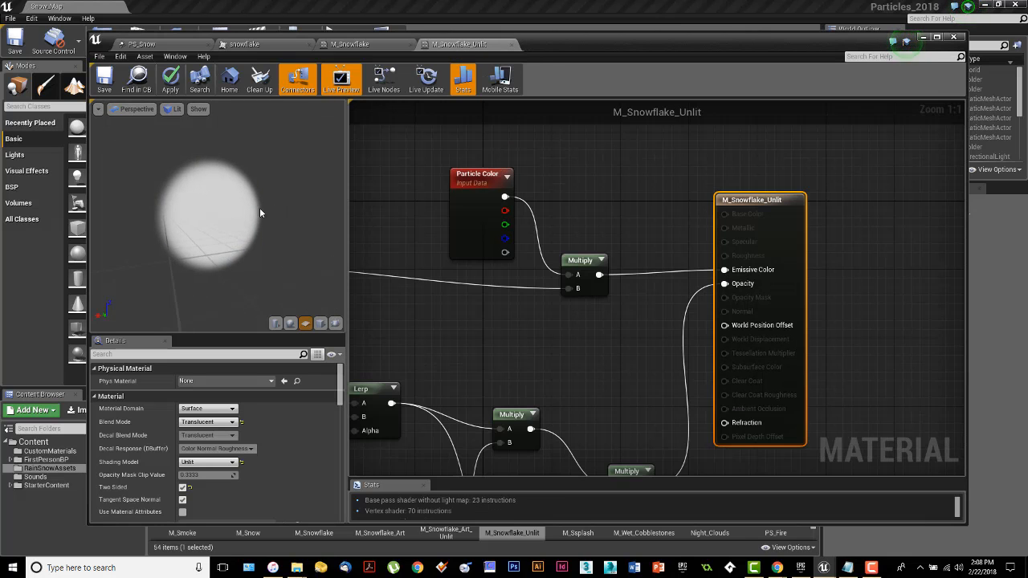
pyautogui.click(349, 44)
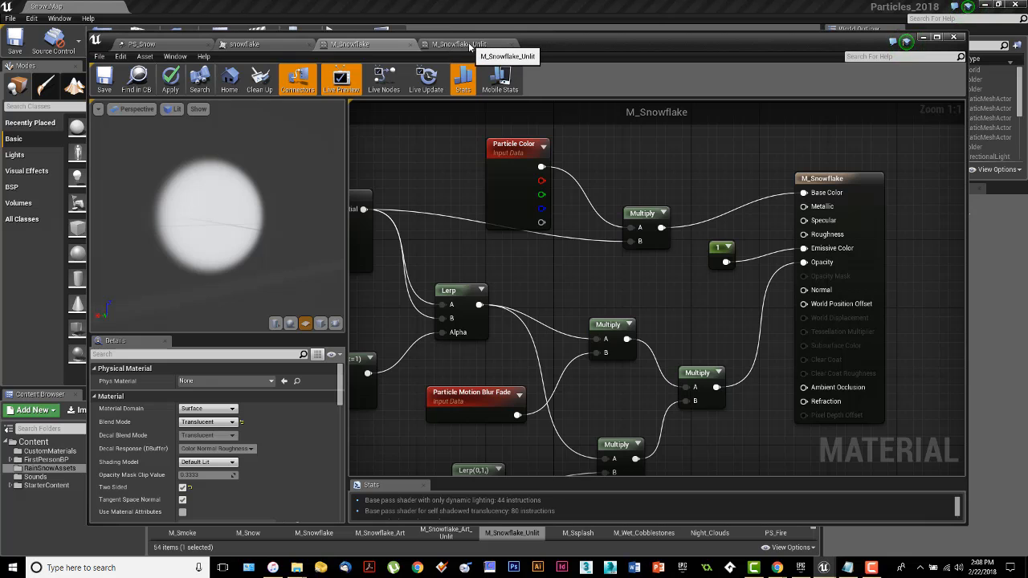
pyautogui.click(469, 46)
pyautogui.click(385, 45)
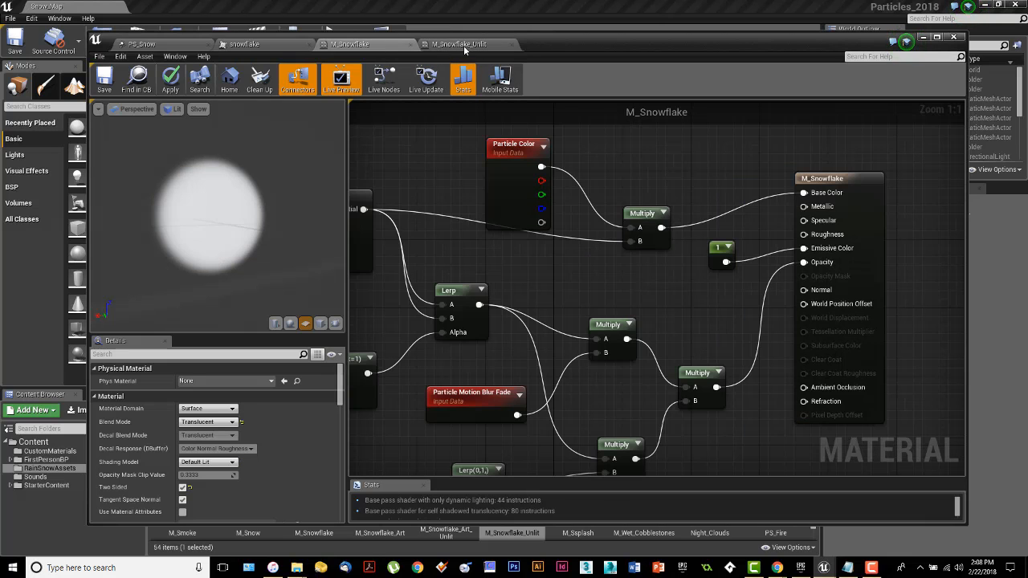
pyautogui.click(478, 45)
pyautogui.click(373, 46)
pyautogui.click(462, 45)
pyautogui.click(372, 46)
pyautogui.click(465, 45)
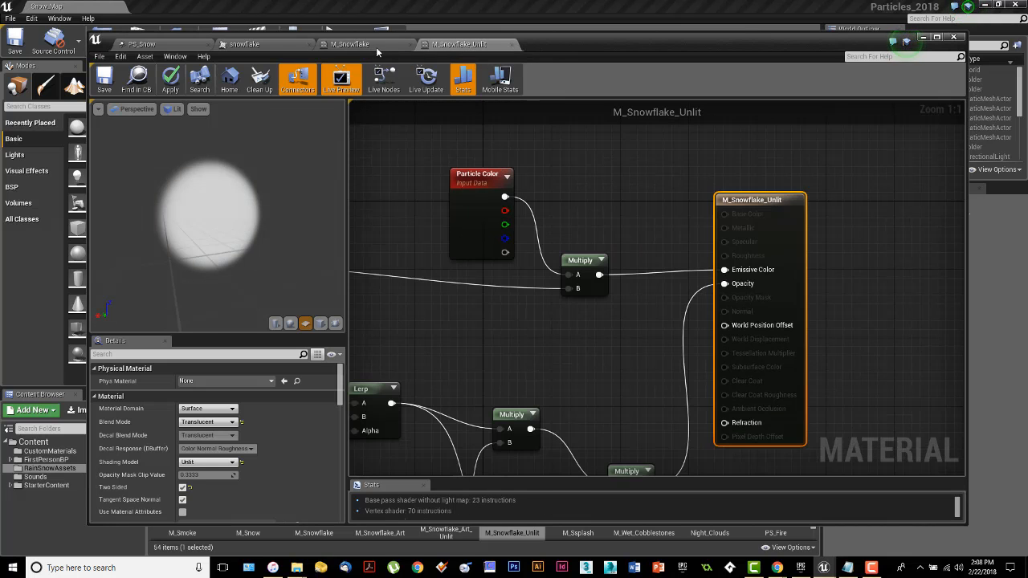
pyautogui.click(378, 45)
pyautogui.click(467, 45)
pyautogui.click(375, 45)
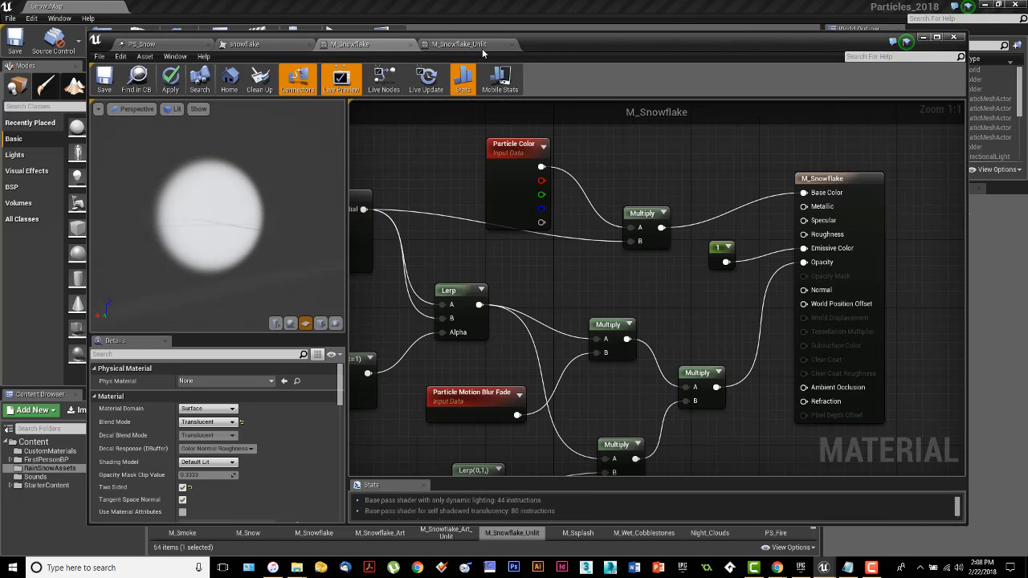
pyautogui.click(466, 45)
pyautogui.click(375, 45)
pyautogui.click(463, 45)
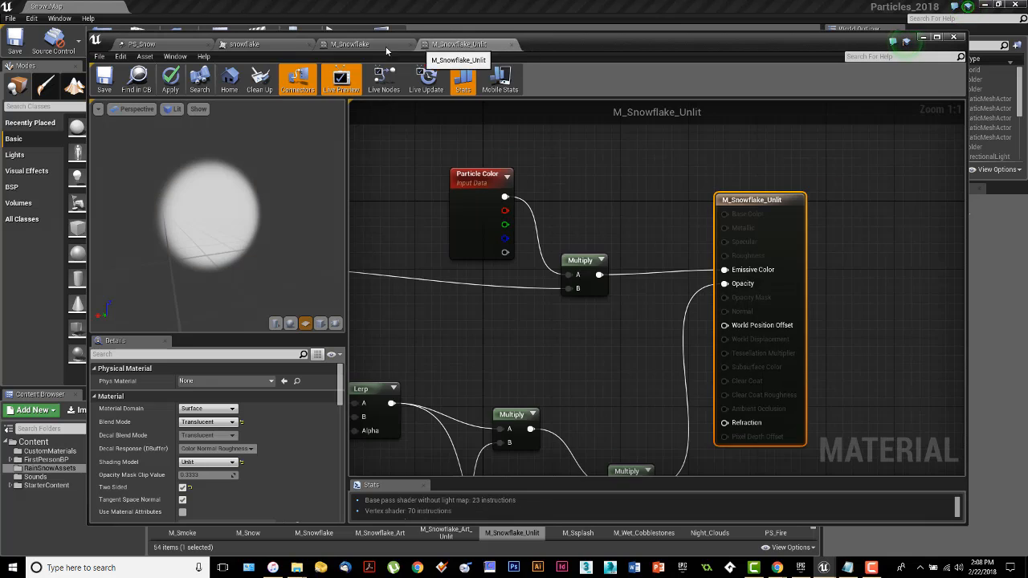
pyautogui.click(375, 46)
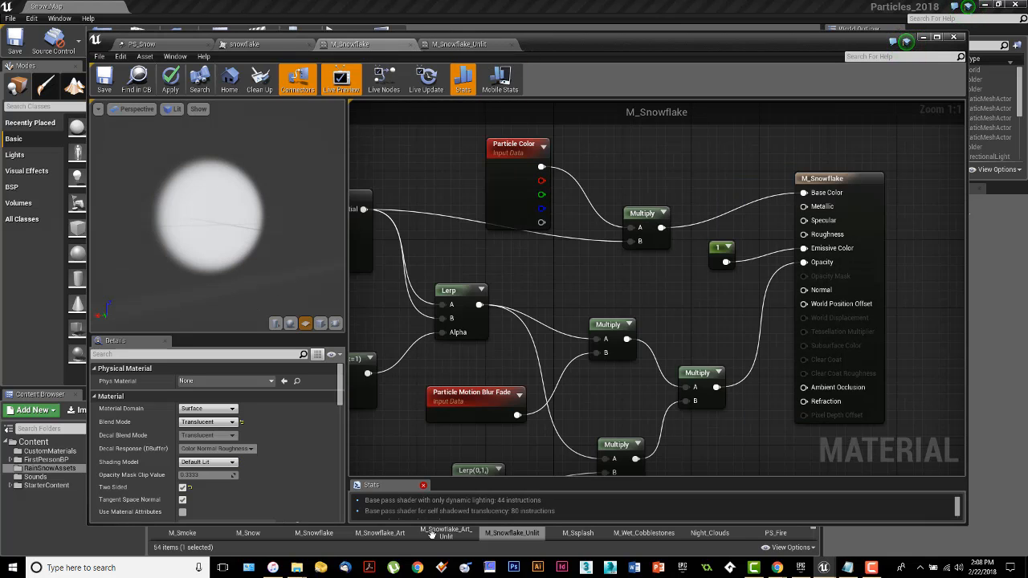
# Step: Open the snowflake texture and move the editor windows aside to view the level
pyautogui.moveTo(635, 50); pyautogui.dragTo(0, 113)
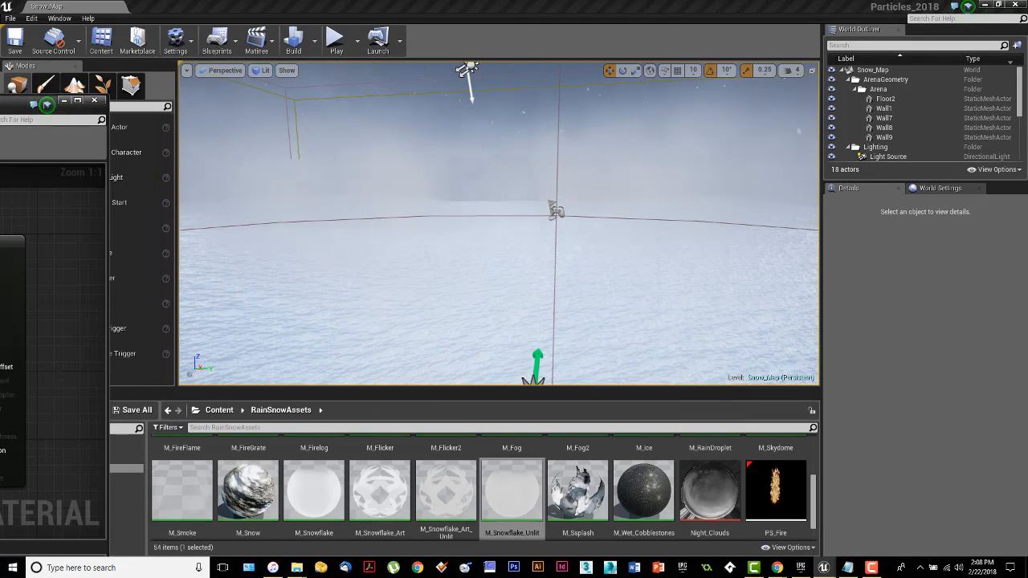
pyautogui.moveTo(0, 101); pyautogui.dragTo(838, 67)
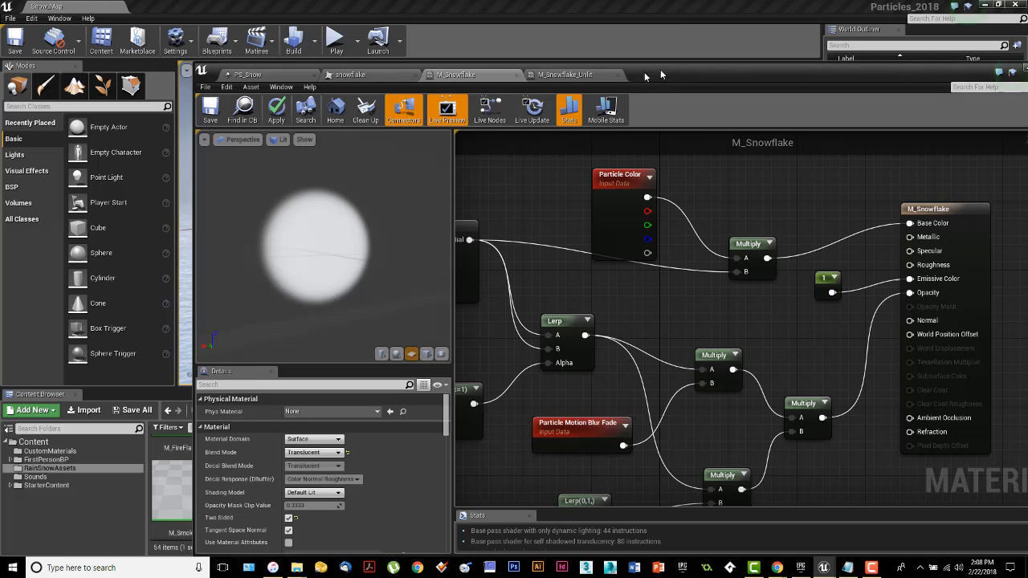
pyautogui.click(363, 80)
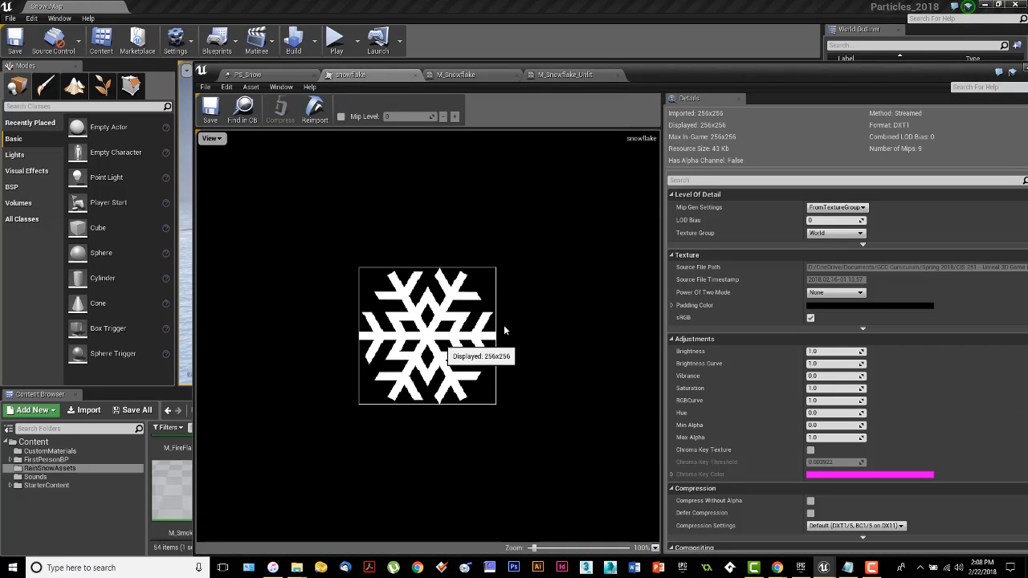
pyautogui.moveTo(681, 73); pyautogui.dragTo(2, 78)
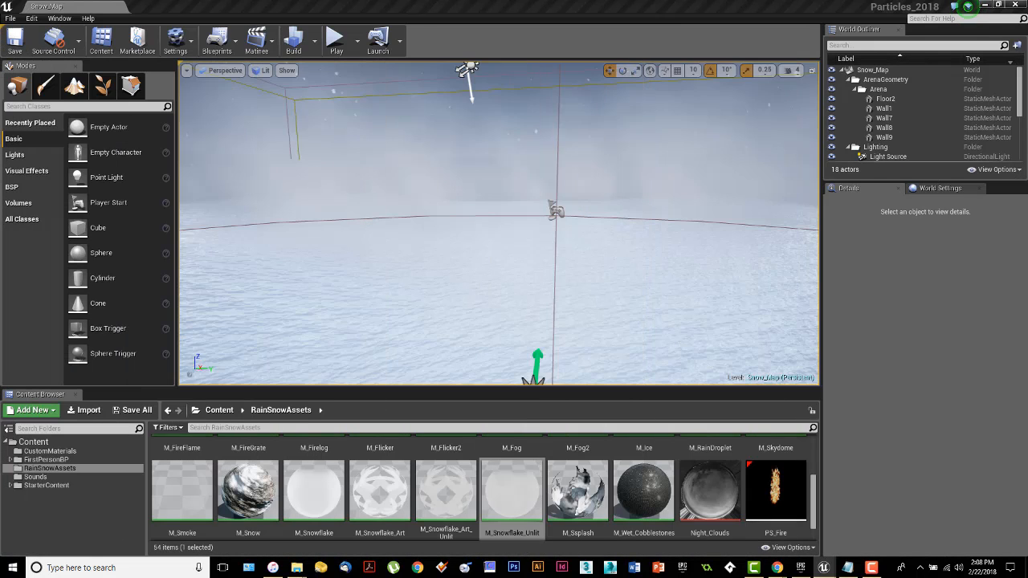
pyautogui.scroll(3, 404, 535)
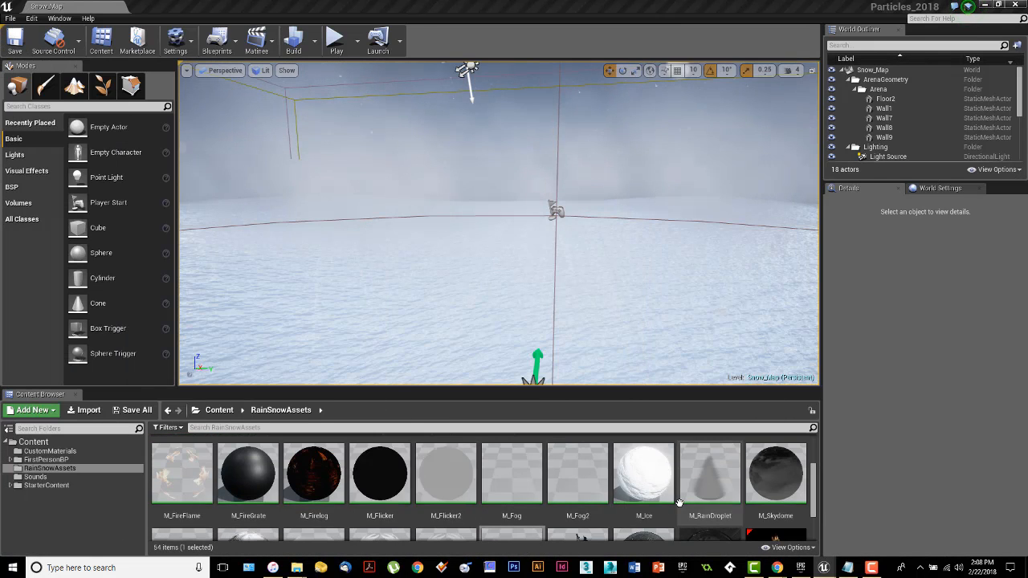
pyautogui.scroll(-8, 689, 515)
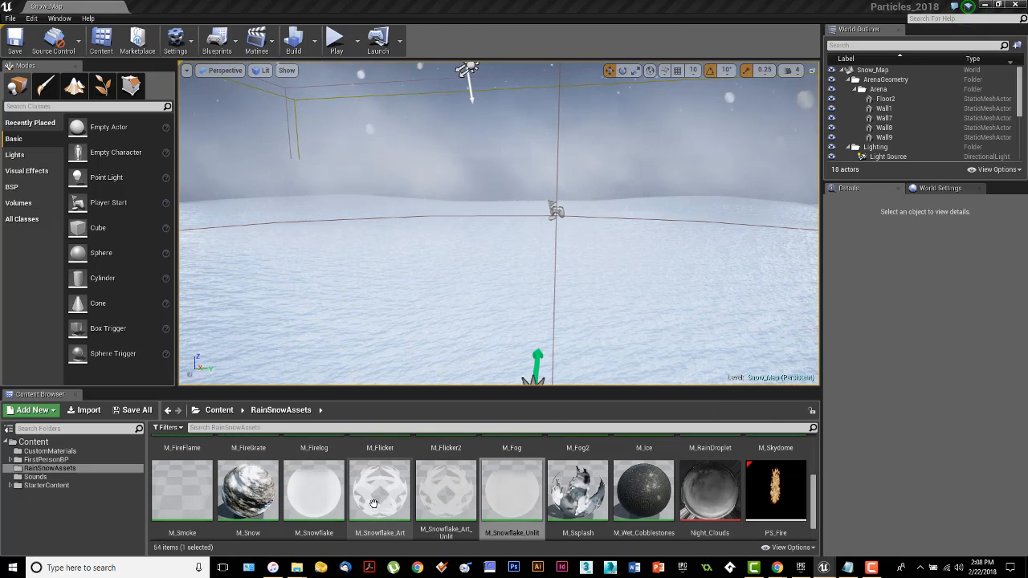
# Step: Open M_Snowflake_Art from RainSnowAssets and frame its whole node graph
pyautogui.click(409, 504)
pyautogui.click(445, 491)
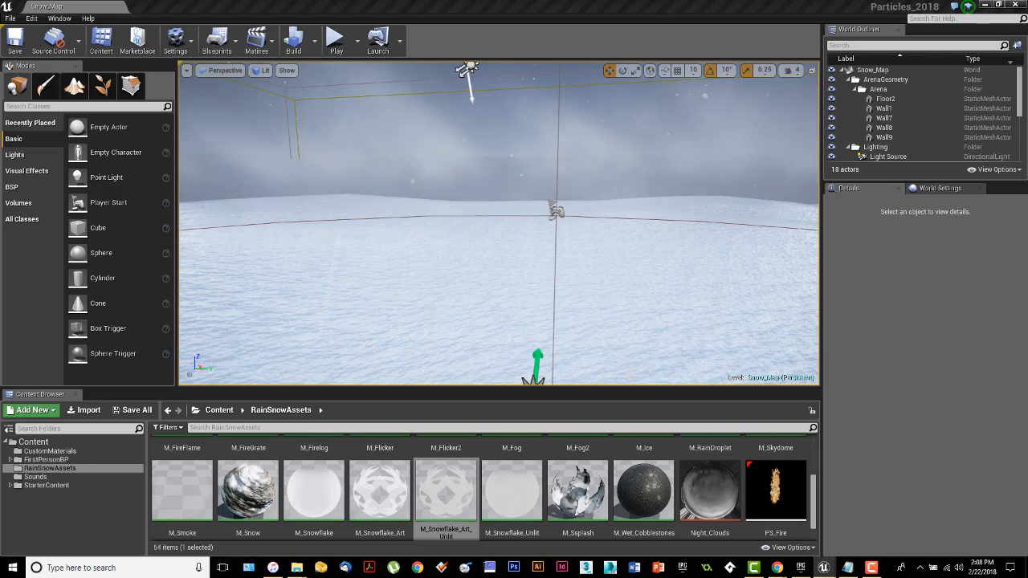
pyautogui.moveTo(0, 60); pyautogui.dragTo(680, 24)
pyautogui.scroll(-3, 666, 273)
pyautogui.moveTo(474, 277); pyautogui.dragTo(655, 275, button='right')
pyautogui.moveTo(466, 267); pyautogui.dragTo(499, 247, button='right')
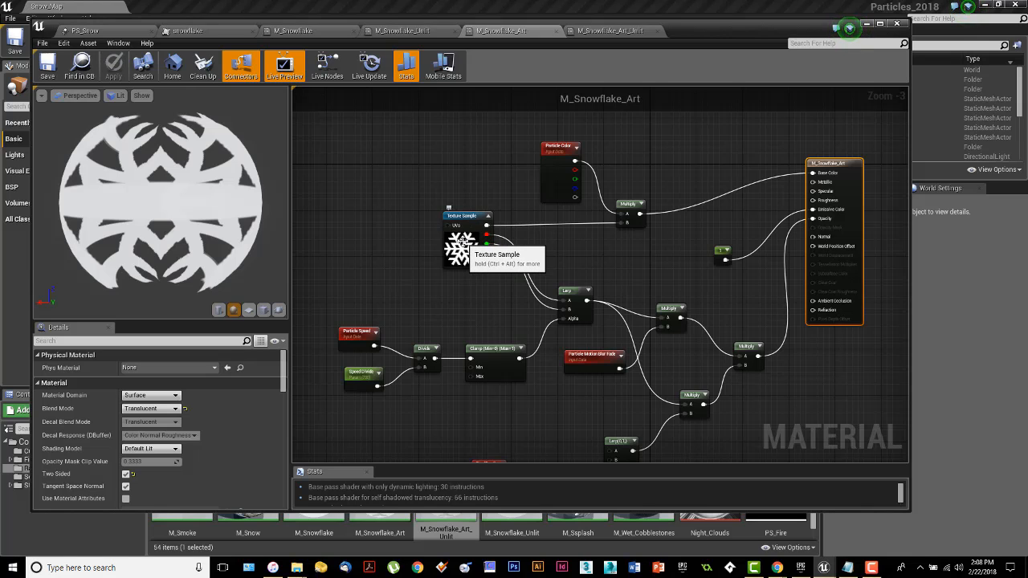
# Step: Preview M_Snowflake_Art on a tilted flat plane and zoom the graph in
pyautogui.click(249, 310)
pyautogui.moveTo(208, 241); pyautogui.dragTo(169, 238)
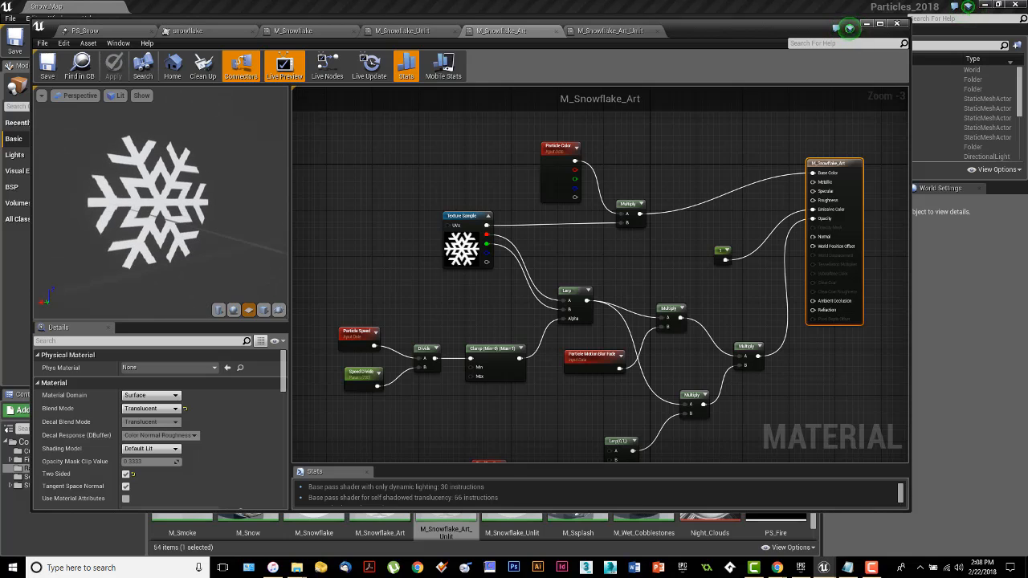
pyautogui.scroll(3, 458, 269)
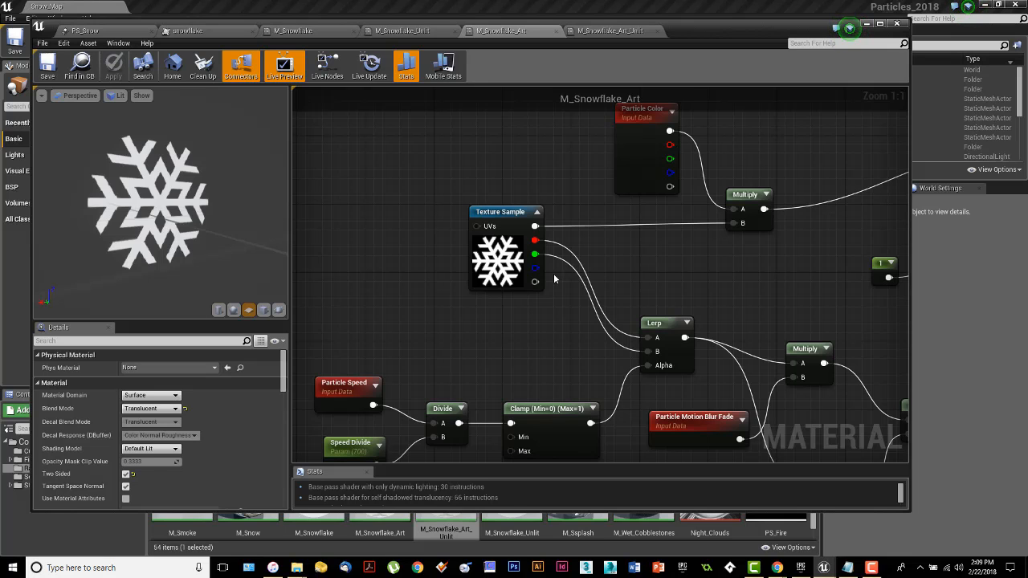
# Step: Compare M_Snowflake's Radius, Density and radial gradient nodes with M_Snowflake_Art's texture setup
pyautogui.click(307, 30)
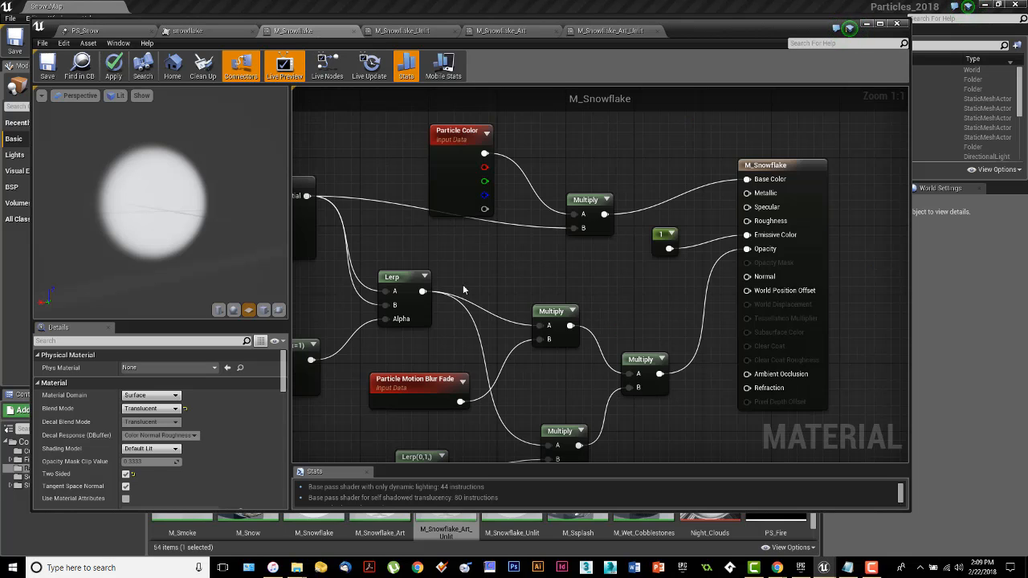
pyautogui.moveTo(464, 287); pyautogui.dragTo(577, 284, button='right')
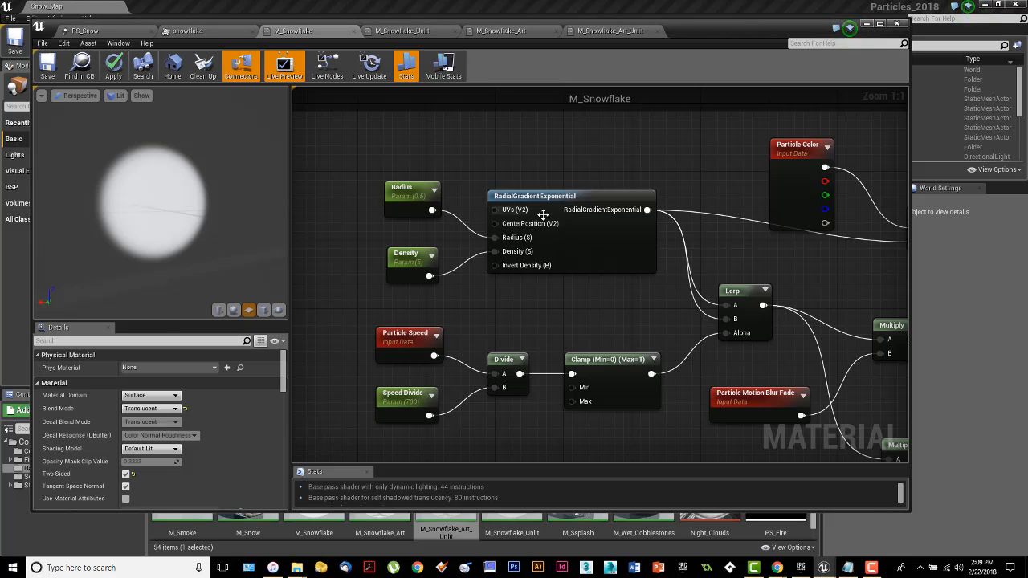
pyautogui.moveTo(354, 136); pyautogui.dragTo(666, 289)
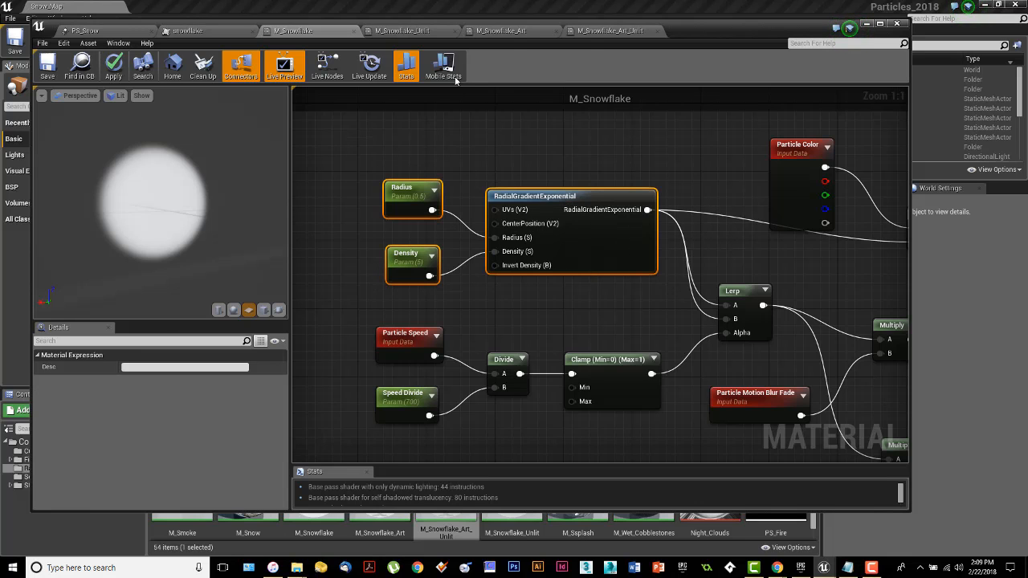
pyautogui.click(510, 32)
pyautogui.moveTo(604, 195); pyautogui.dragTo(565, 183, button='right')
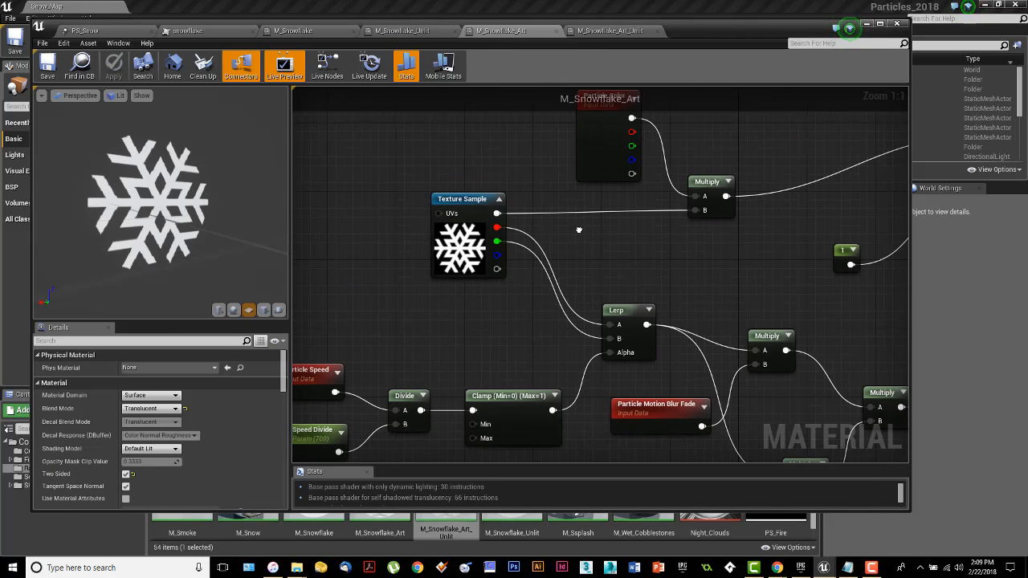
pyautogui.click(329, 31)
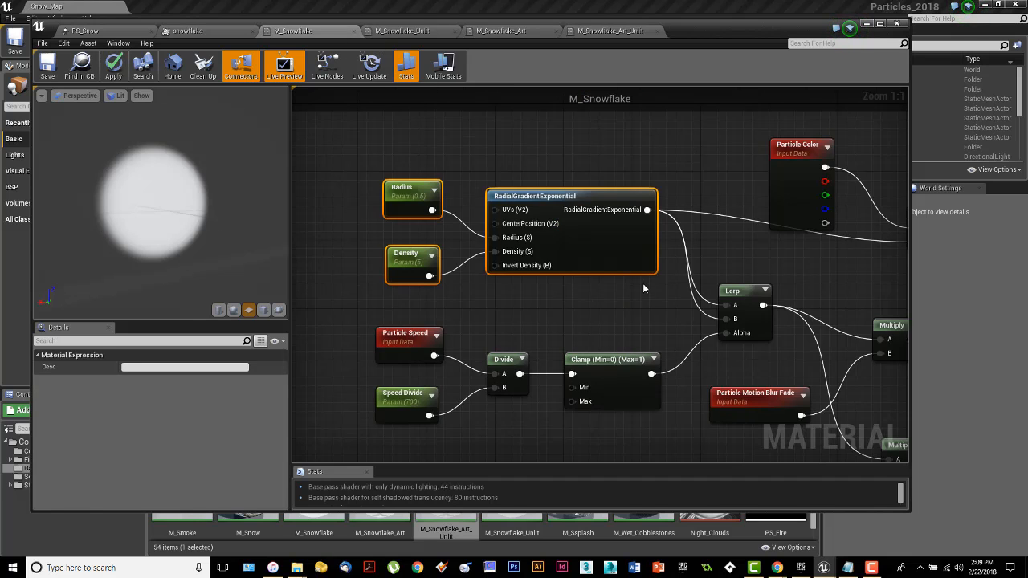
pyautogui.moveTo(642, 287); pyautogui.dragTo(488, 282, button='right')
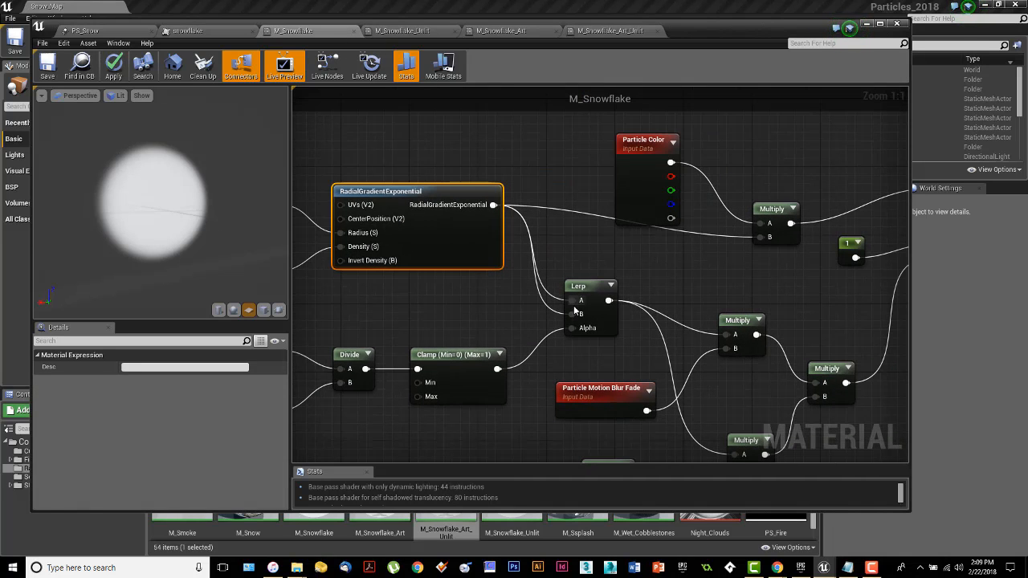
pyautogui.moveTo(575, 310); pyautogui.dragTo(507, 312, button='right')
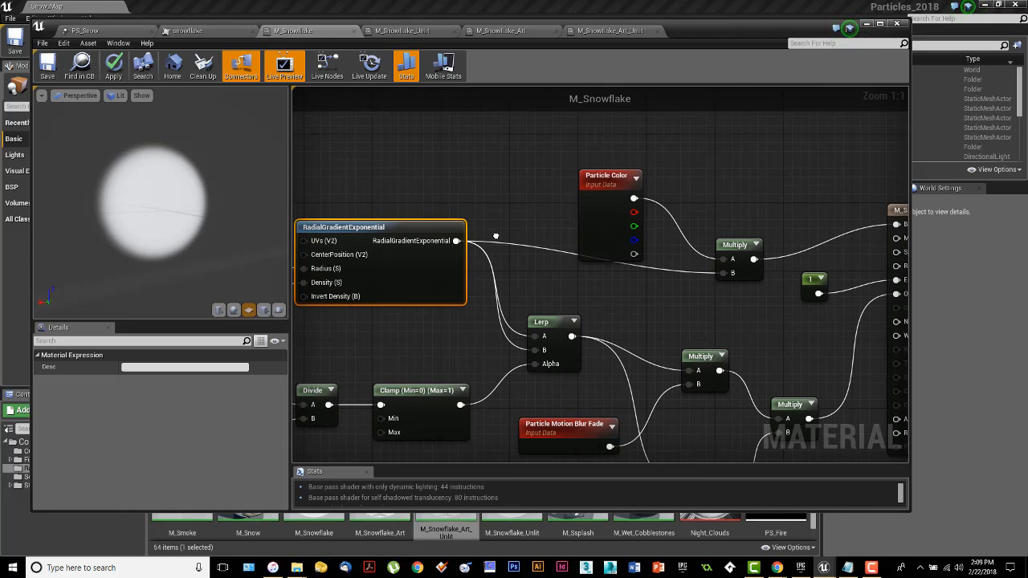
pyautogui.click(501, 31)
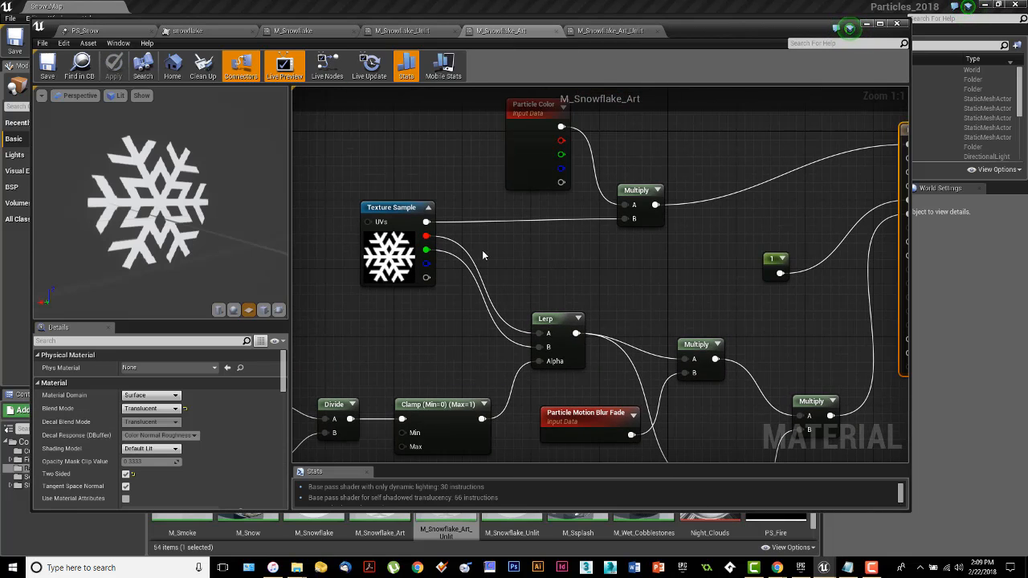
pyautogui.moveTo(508, 258); pyautogui.dragTo(447, 252, button='right')
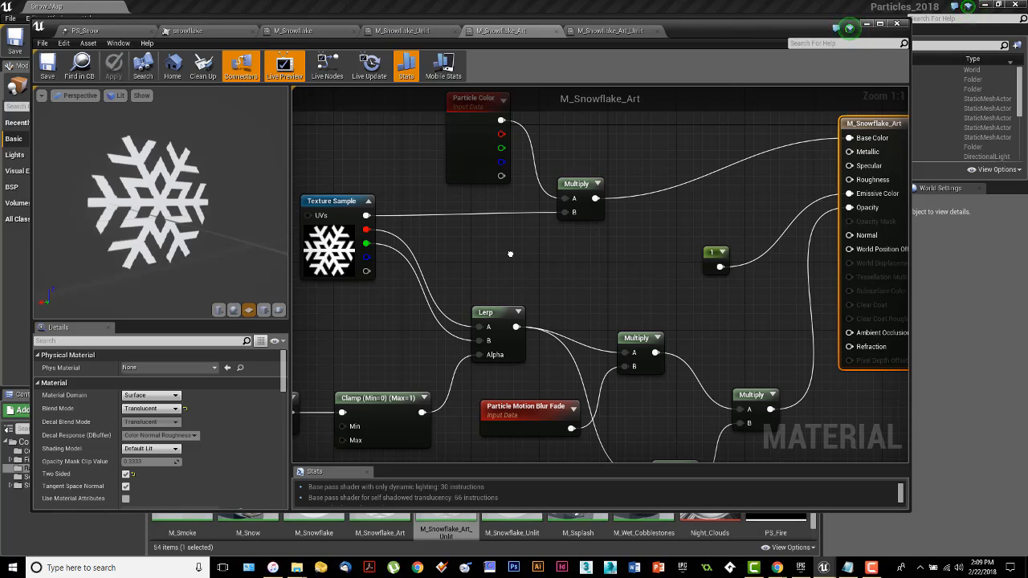
pyautogui.moveTo(510, 254); pyautogui.dragTo(547, 256, button='right')
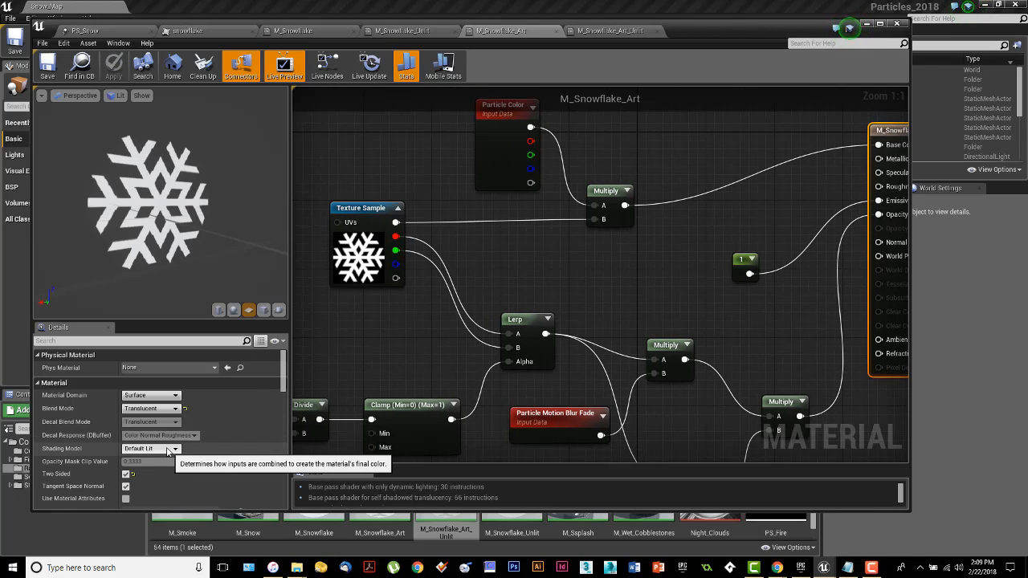
# Step: Preview M_Snowflake_Art_Unlit on a plane and break its Base Color link, leaving Particle Color × texture on Emissive
pyautogui.click(605, 32)
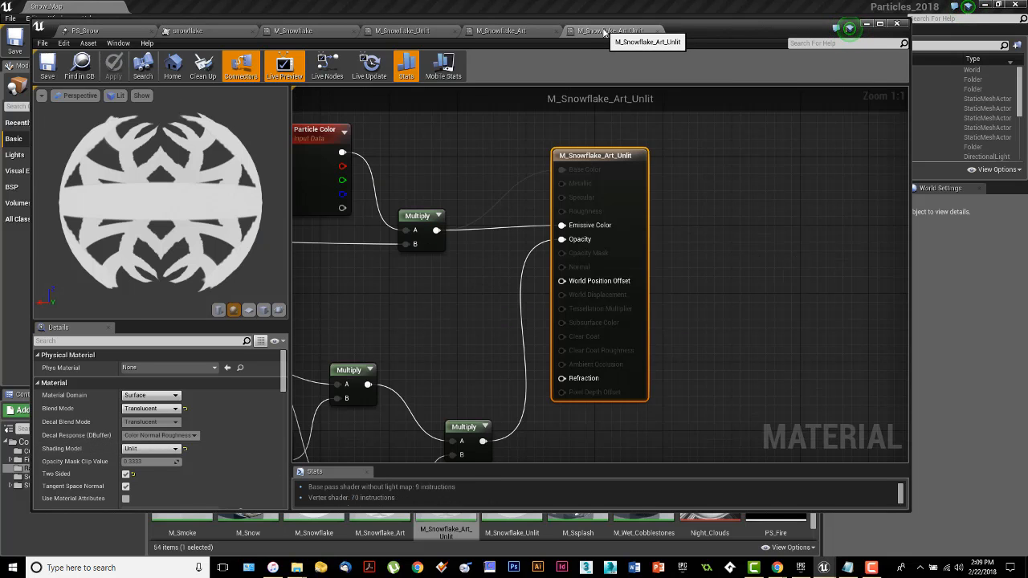
pyautogui.click(249, 309)
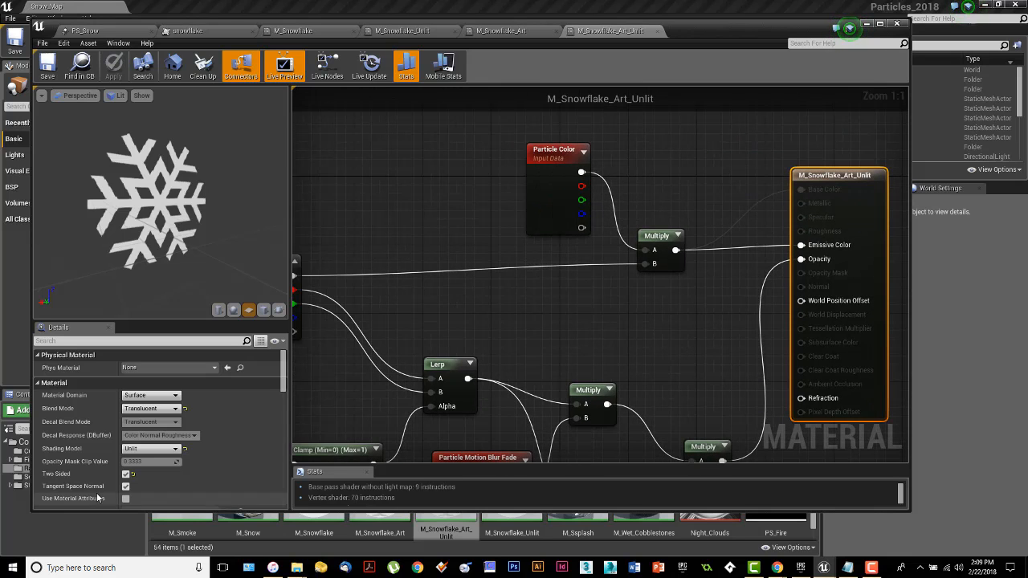
pyautogui.rightClick(800, 189)
pyautogui.click(821, 205)
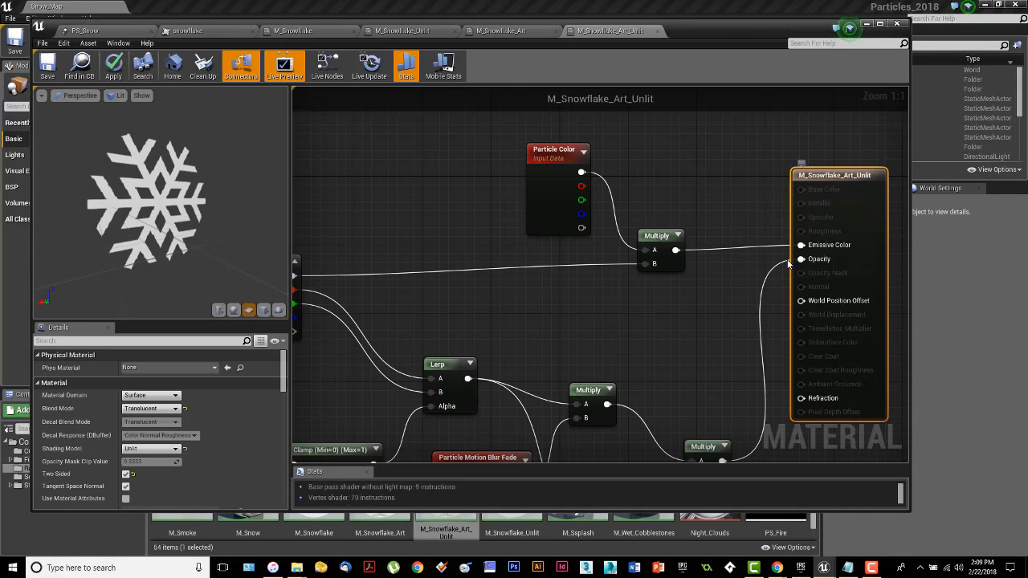
pyautogui.moveTo(171, 235); pyautogui.dragTo(160, 227)
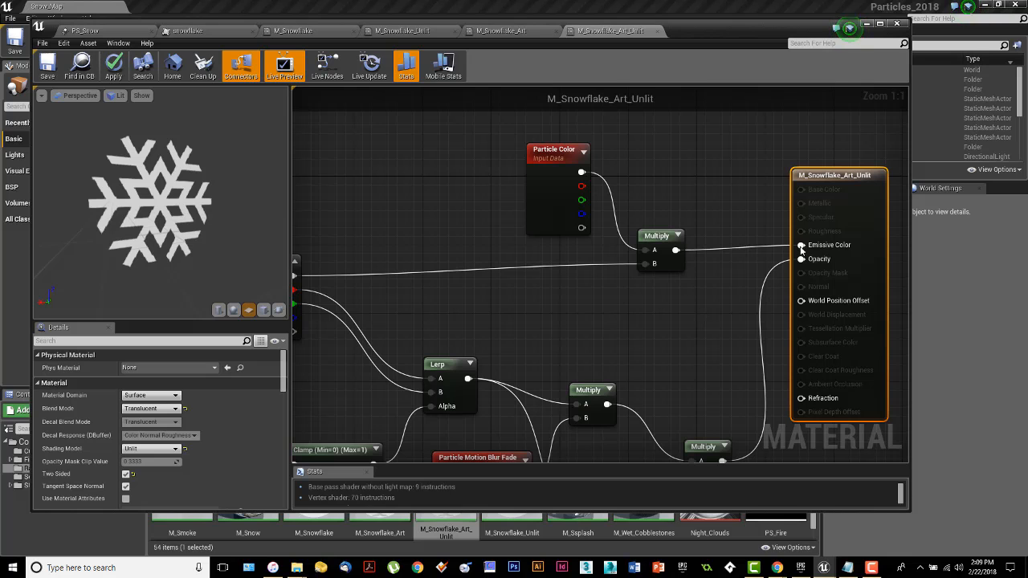
pyautogui.moveTo(490, 288); pyautogui.dragTo(643, 275, button='right')
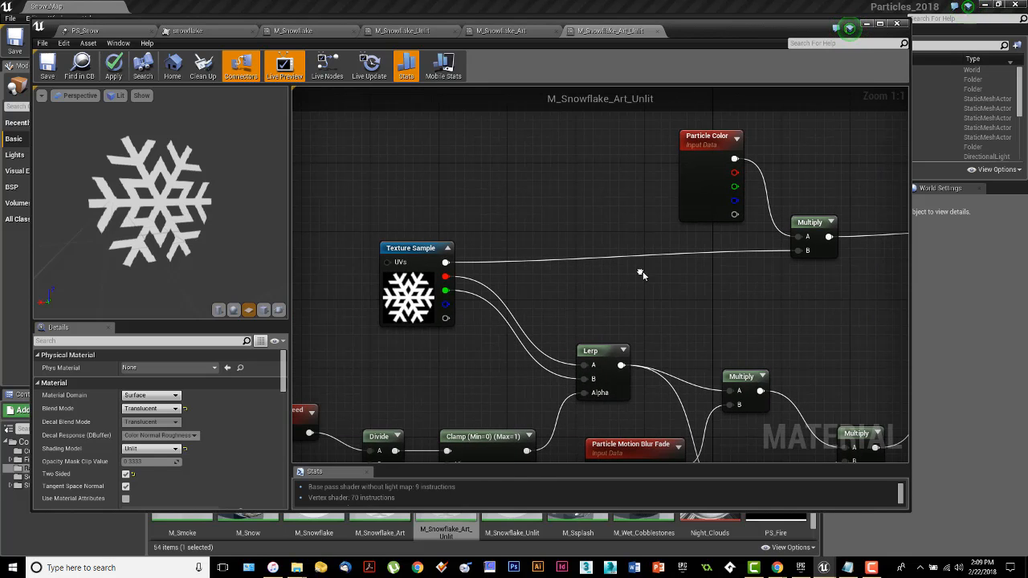
pyautogui.moveTo(776, 284); pyautogui.dragTo(666, 272, button='right')
pyautogui.moveTo(779, 254); pyautogui.dragTo(752, 261, button='right')
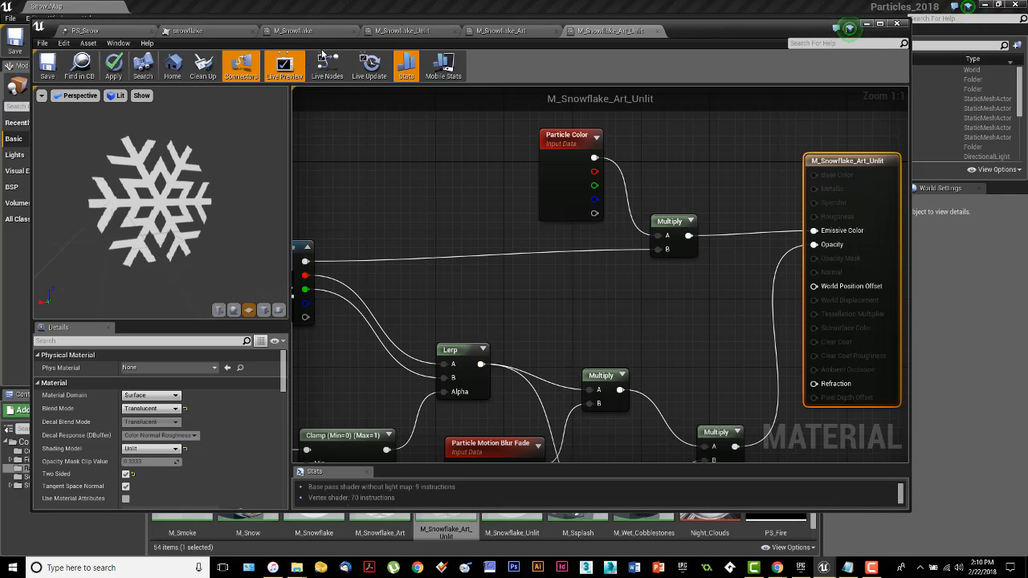
# Step: Flip between M_Snowflake_Art and M_Snowflake_Art_Unlit to compare them
pyautogui.click(528, 33)
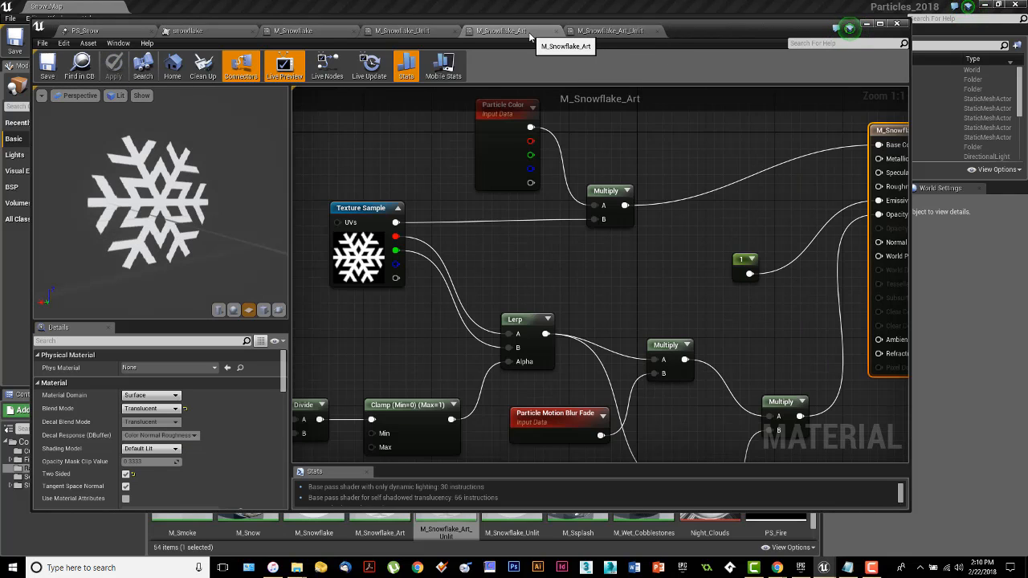
pyautogui.click(612, 33)
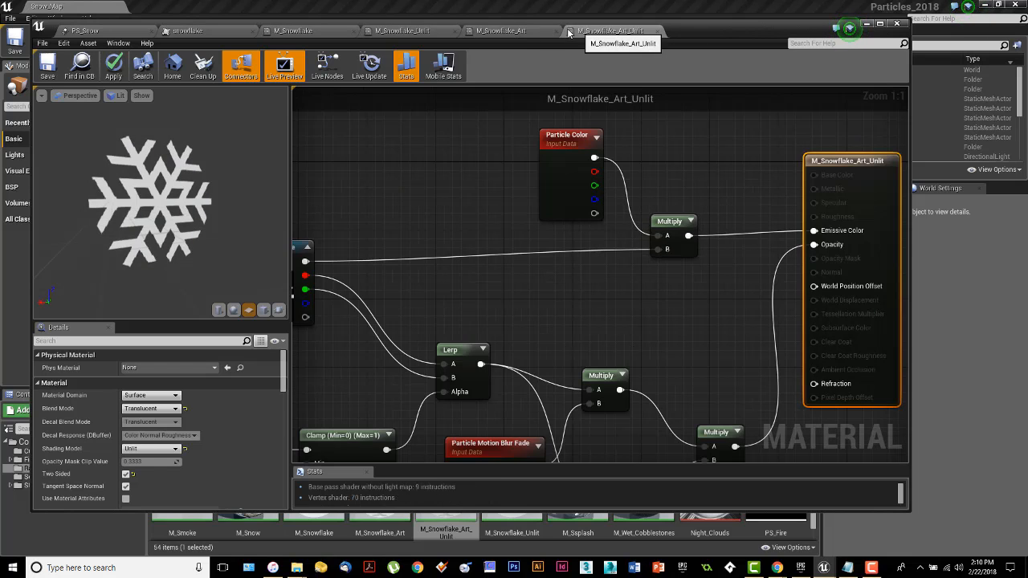
pyautogui.click(536, 32)
pyautogui.click(616, 32)
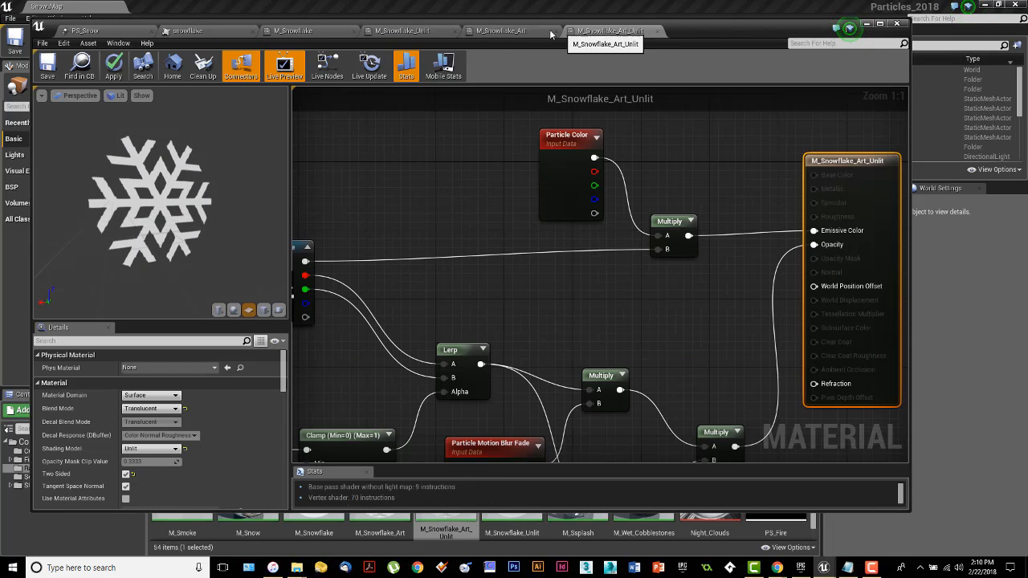
pyautogui.click(531, 32)
pyautogui.click(617, 32)
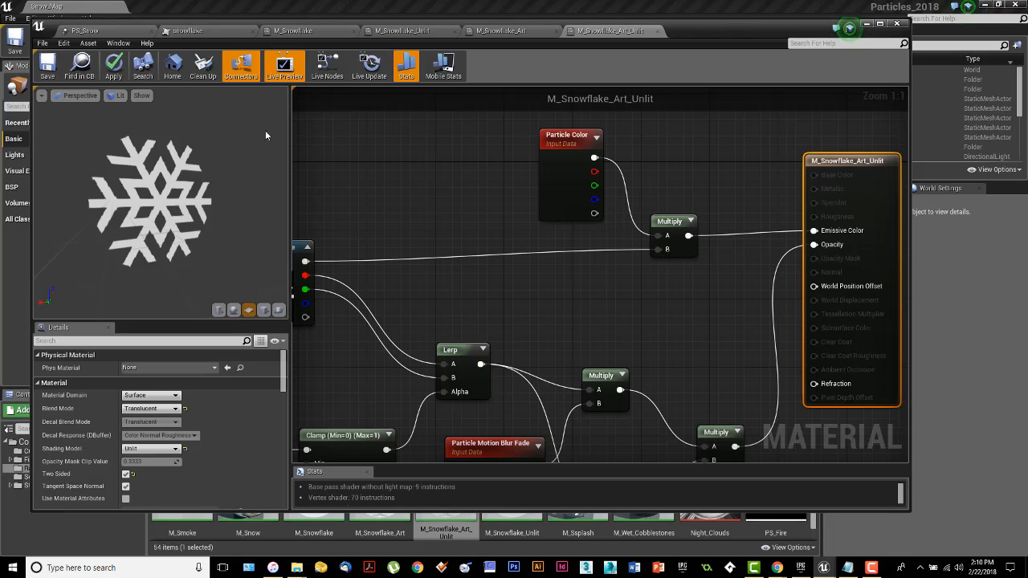
# Step: Close M_Snowflake_Art_Unlit, M_Snowflake_Art and M_Snowflake_Unlit, applying changes when prompted
pyautogui.click(657, 30)
pyautogui.click(544, 299)
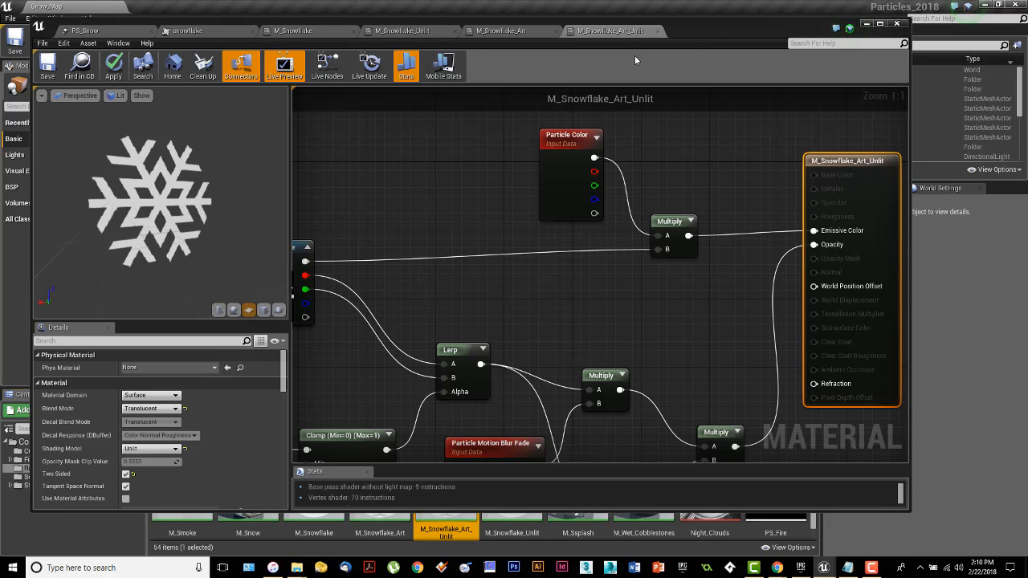
pyautogui.click(557, 30)
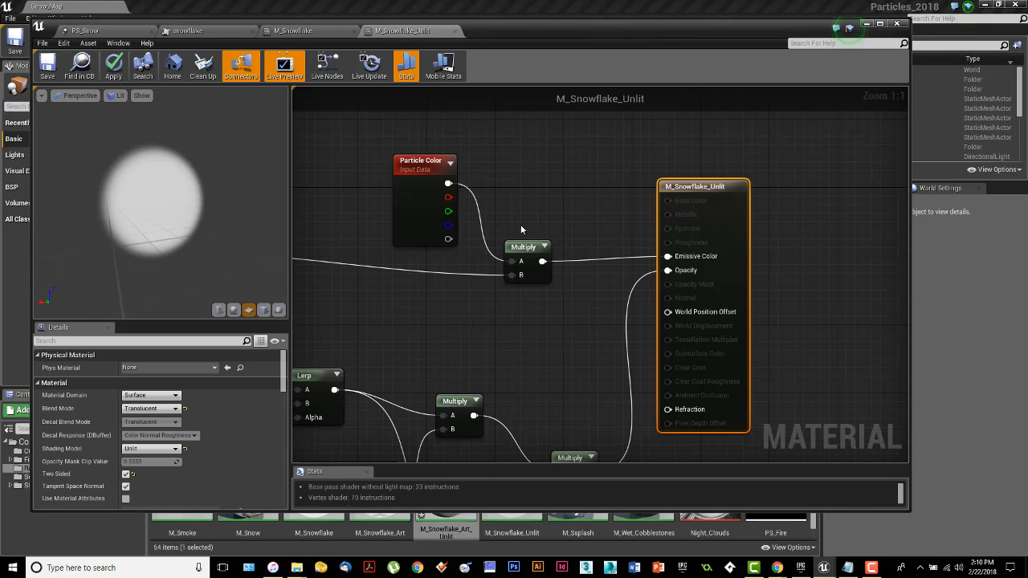
pyautogui.click(456, 31)
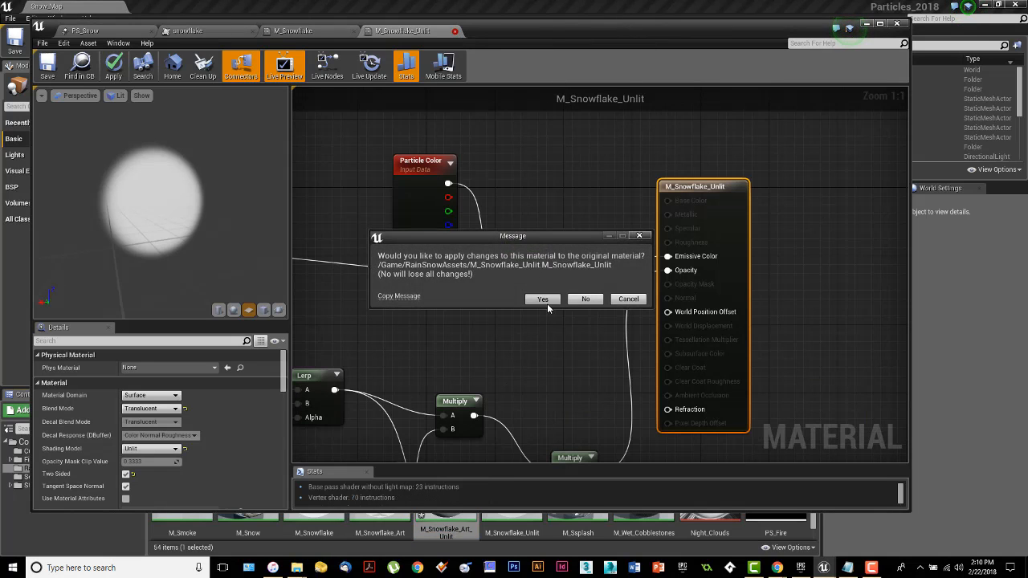
pyautogui.click(546, 302)
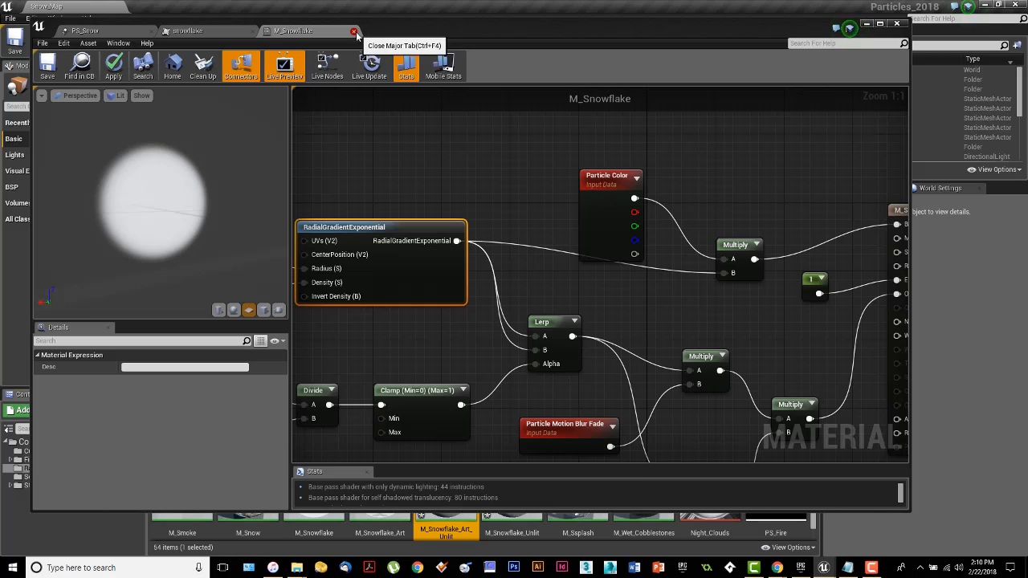
# Step: Close M_Snowflake without applying changes, then close the snowflake texture
pyautogui.click(354, 31)
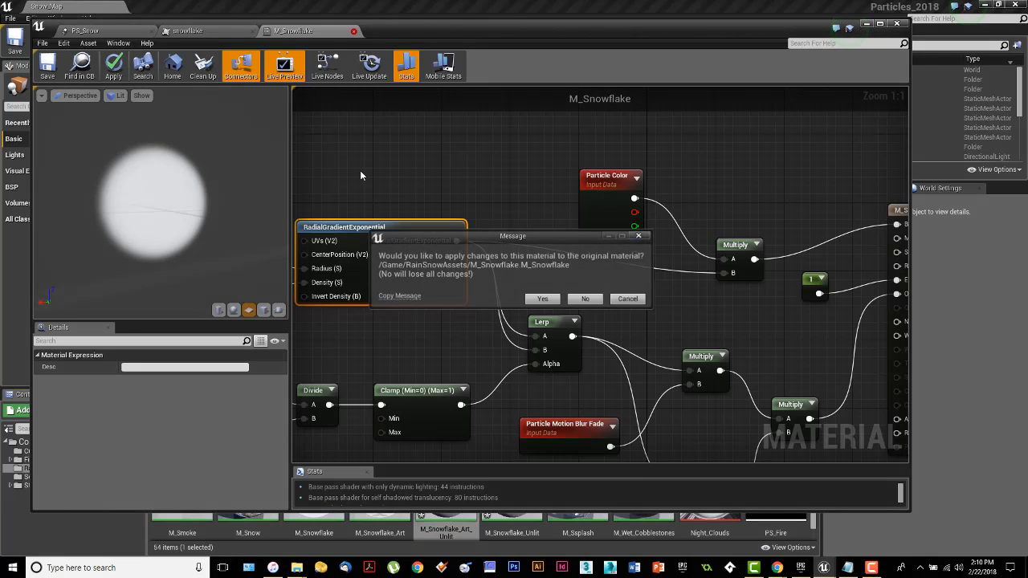
pyautogui.click(587, 300)
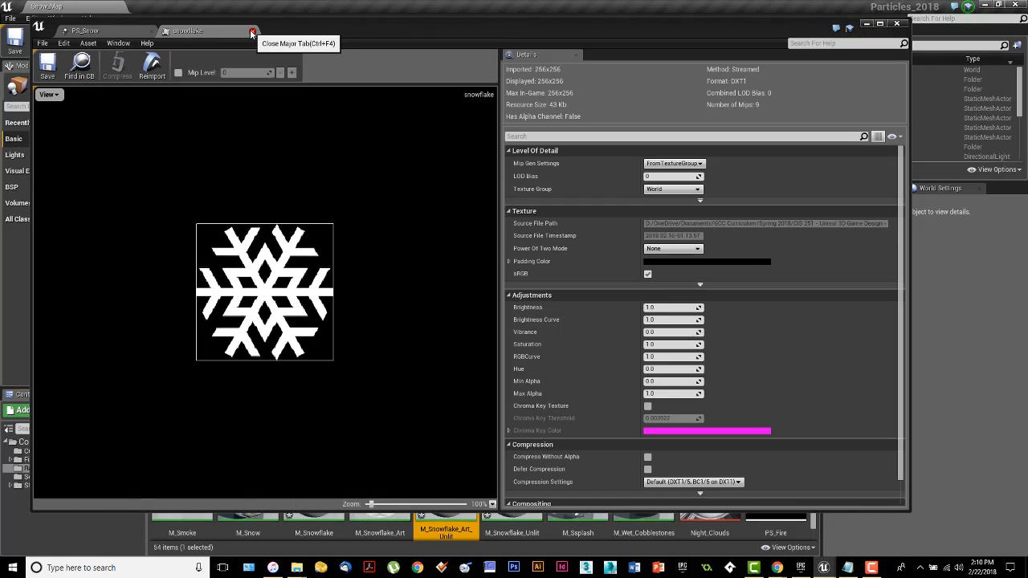
pyautogui.click(251, 33)
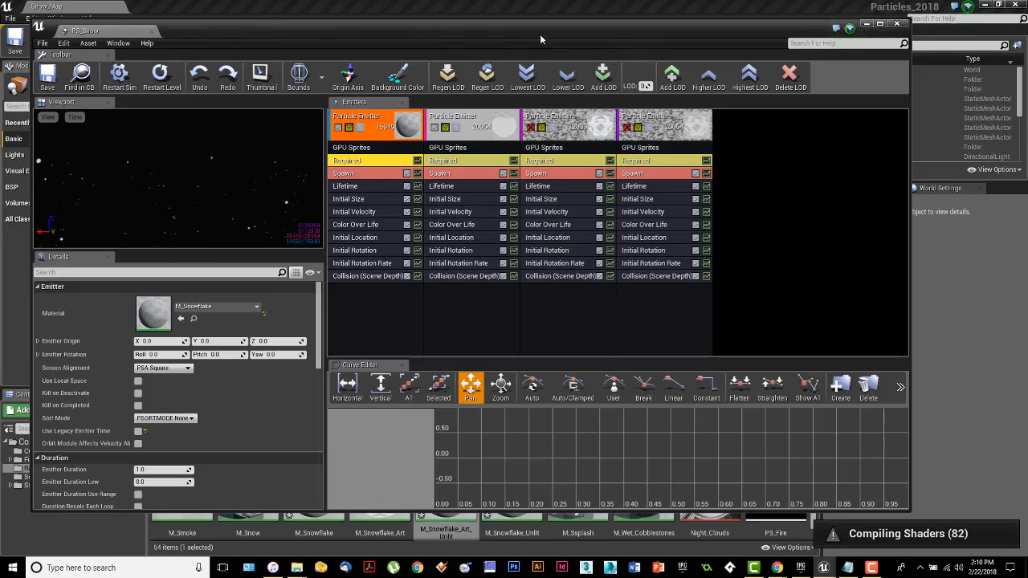
# Step: Enable the third and fourth GPU Sprites emitters in the PS_Snow Cascade editor
pyautogui.moveTo(539, 34); pyautogui.dragTo(567, 43)
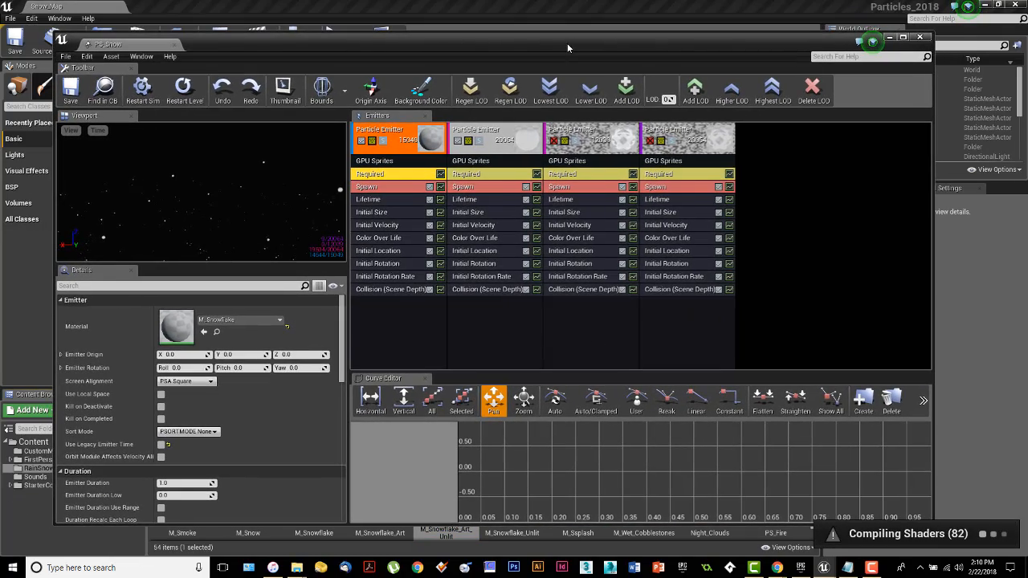
pyautogui.click(556, 141)
pyautogui.click(651, 141)
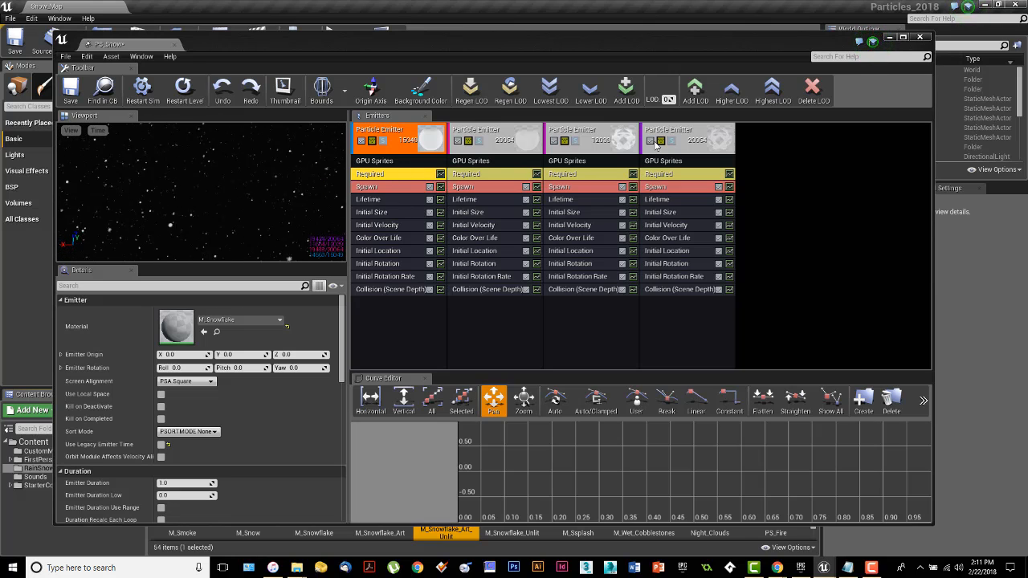
# Step: Disable the fourth, third and second emitters so the preview shows only M_Snowflake particles
pyautogui.click(651, 141)
pyautogui.click(553, 140)
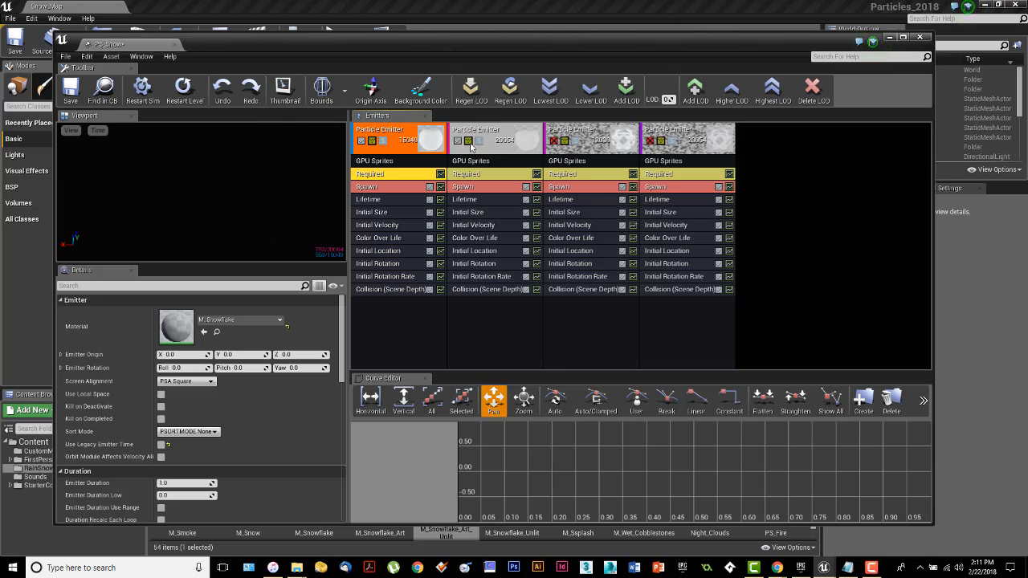
pyautogui.click(457, 141)
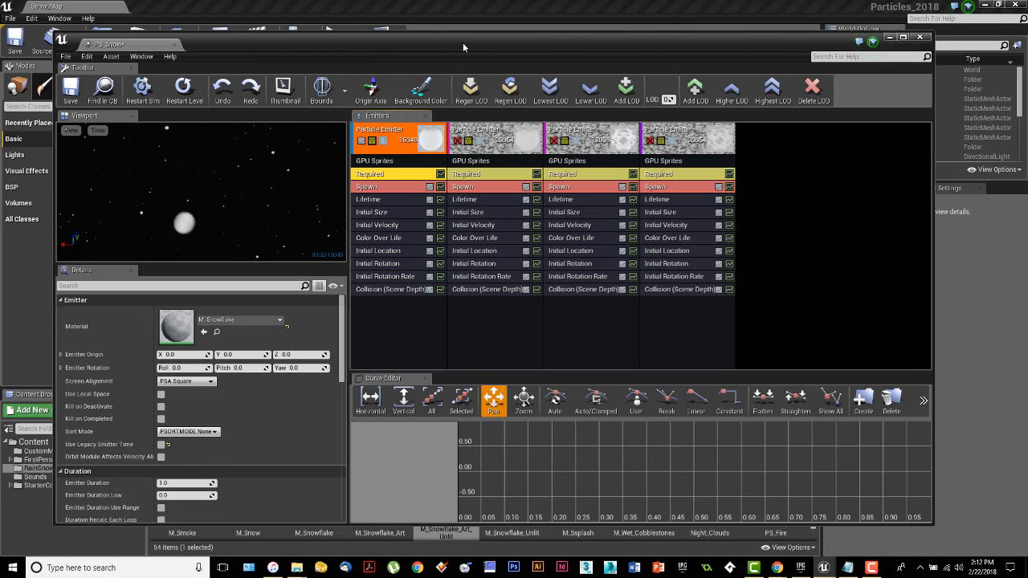
pyautogui.moveTo(463, 43); pyautogui.dragTo(478, 42)
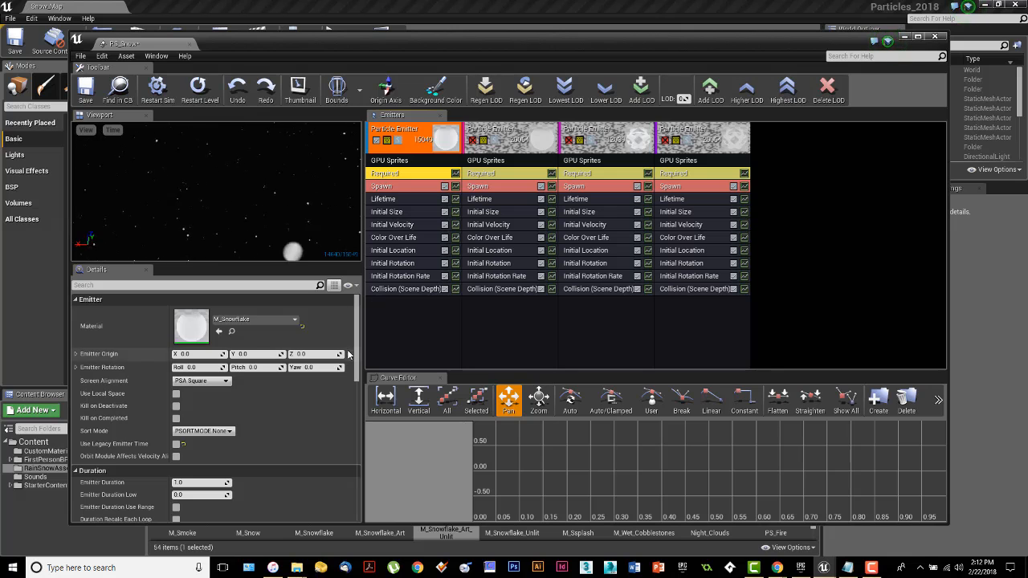
# Step: Inspect the first emitter's GPU Sprites and Required settings, then its Spawn constant rate of 1500
pyautogui.click(400, 158)
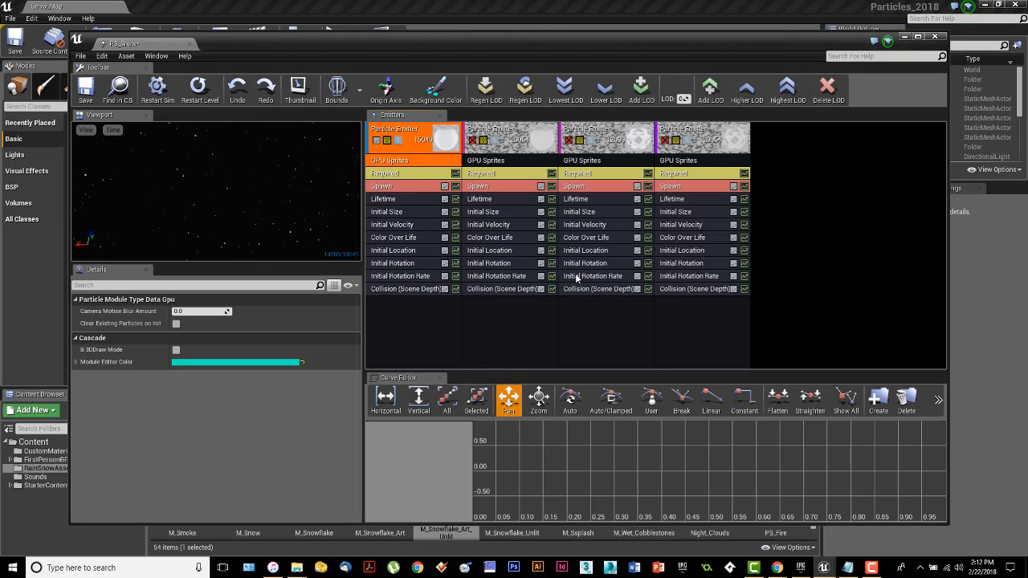
pyautogui.click(399, 175)
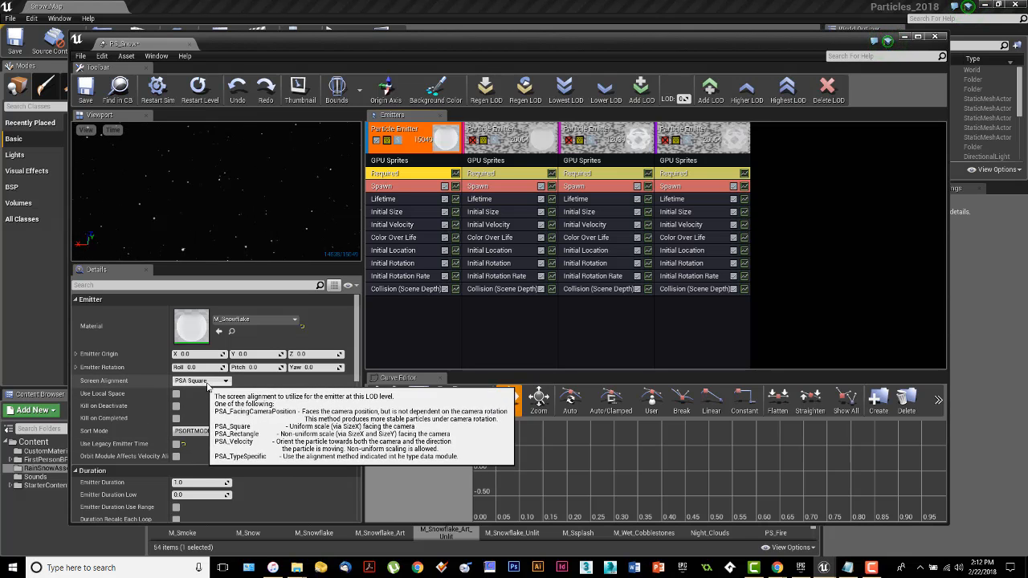
pyautogui.scroll(-3, 215, 387)
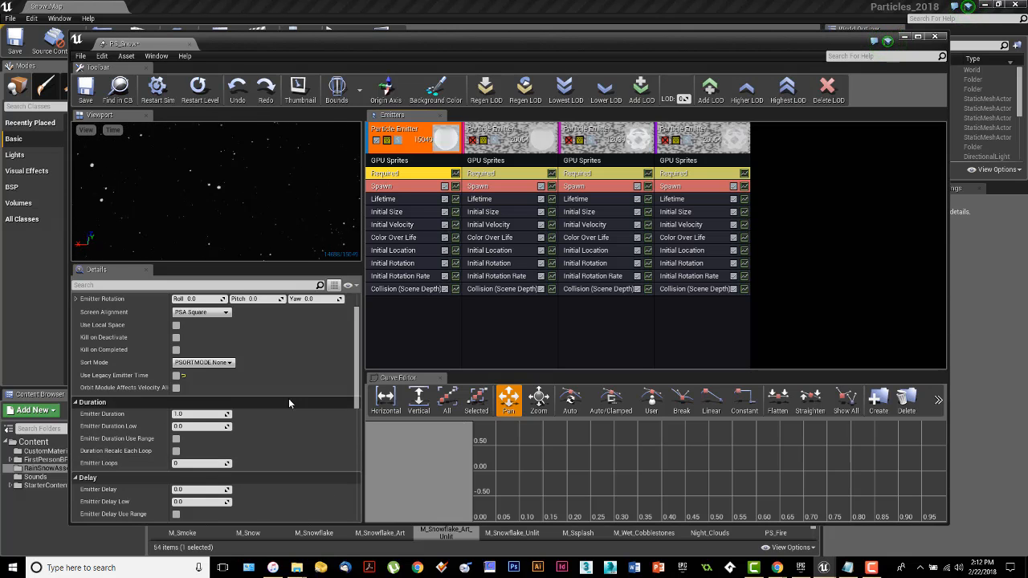
pyautogui.click(397, 188)
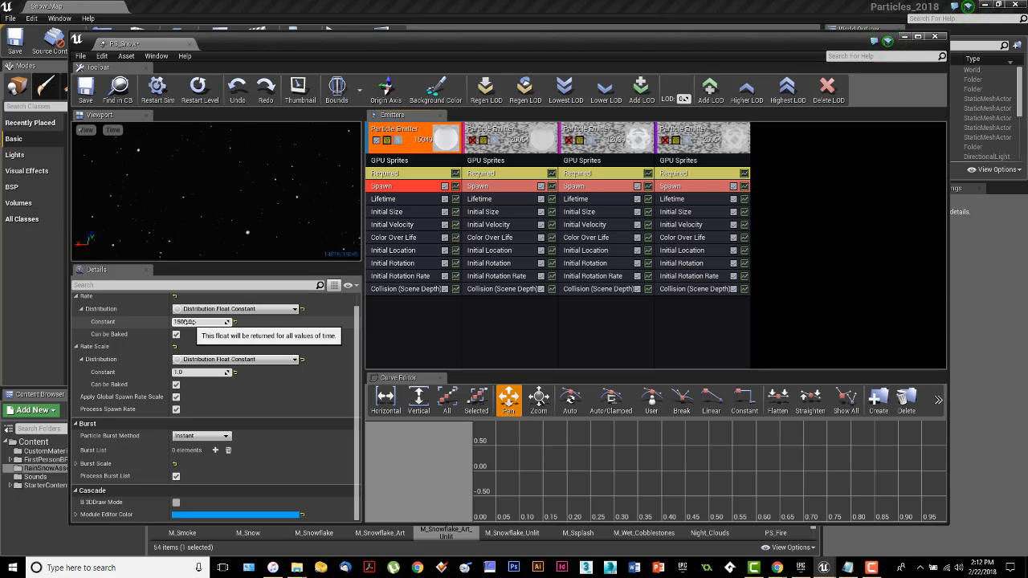
# Step: Check spawn rates of emitters 2, 3, 4 (2000, 1200, 2000), then show emitter 1's Required settings
pyautogui.click(486, 188)
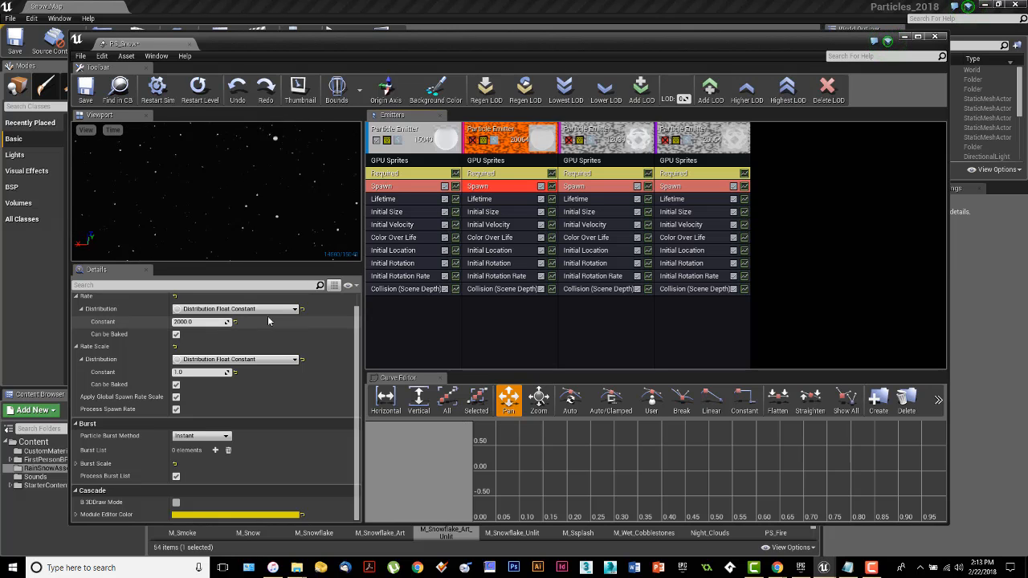
pyautogui.click(594, 186)
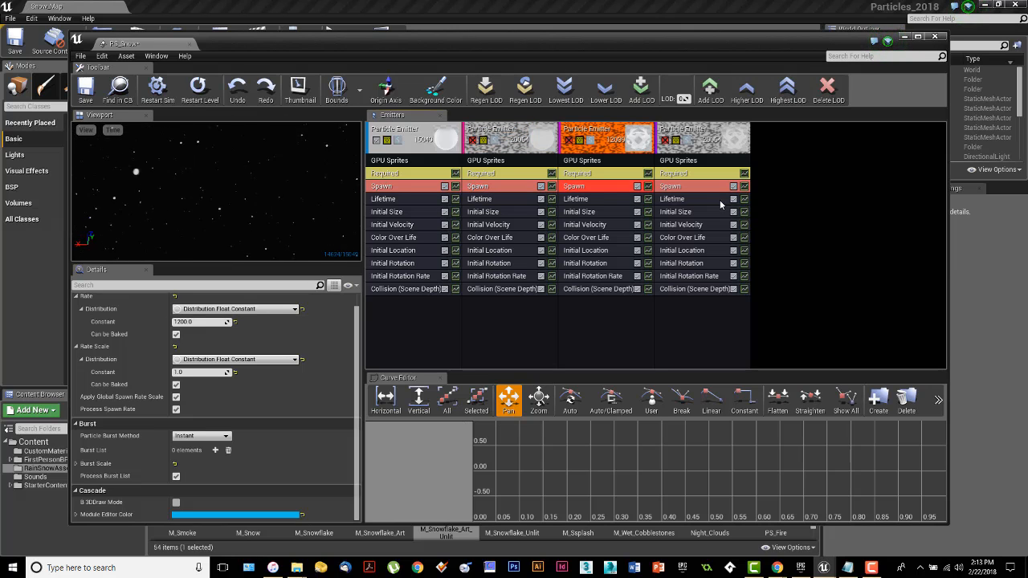
pyautogui.click(700, 188)
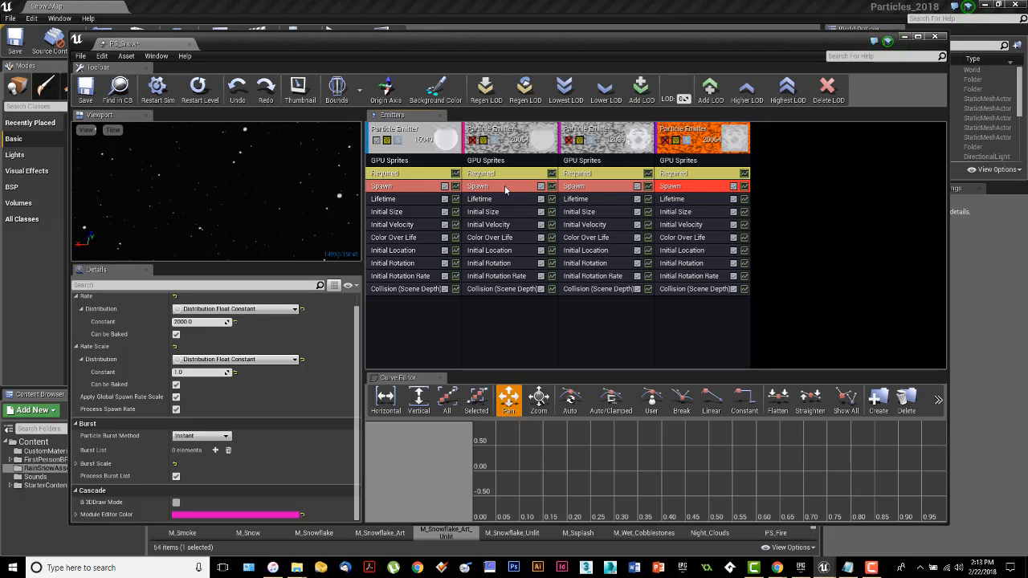
pyautogui.click(399, 187)
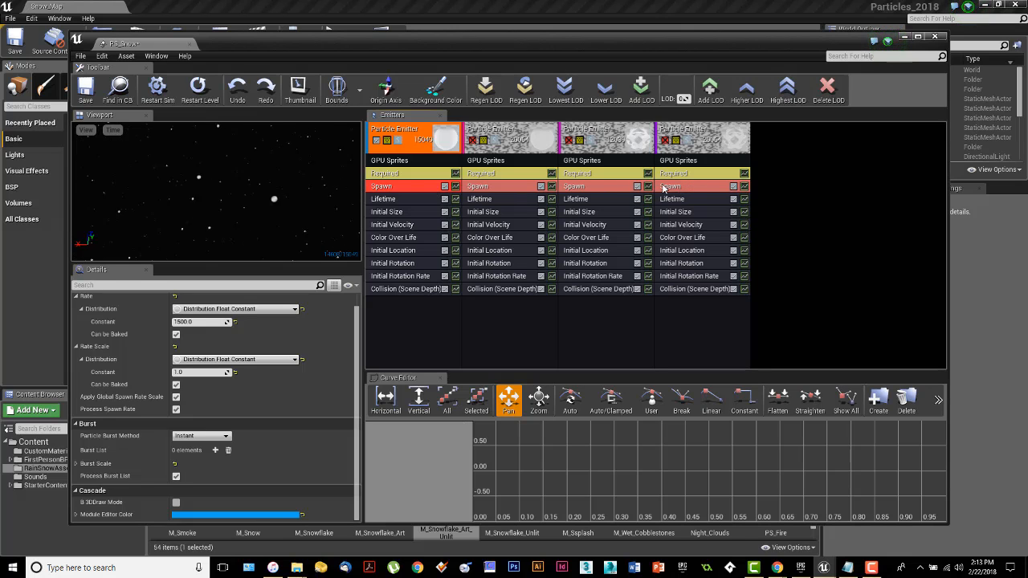
pyautogui.click(419, 175)
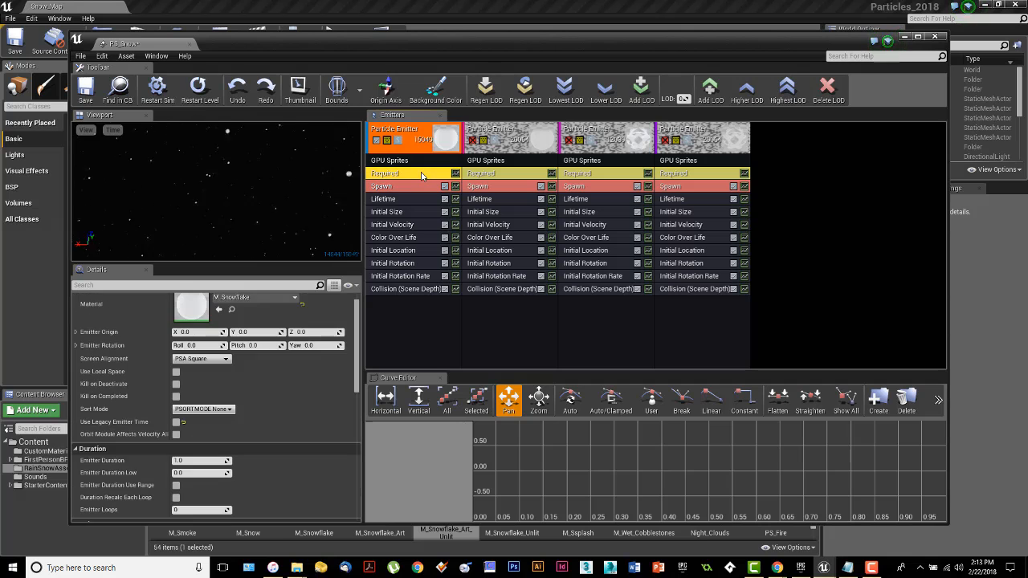
# Step: Check the materials of emitters 2, 3 and 4, then show emitter 1's 5.0–10.0 lifetime
pyautogui.scroll(1, 290, 304)
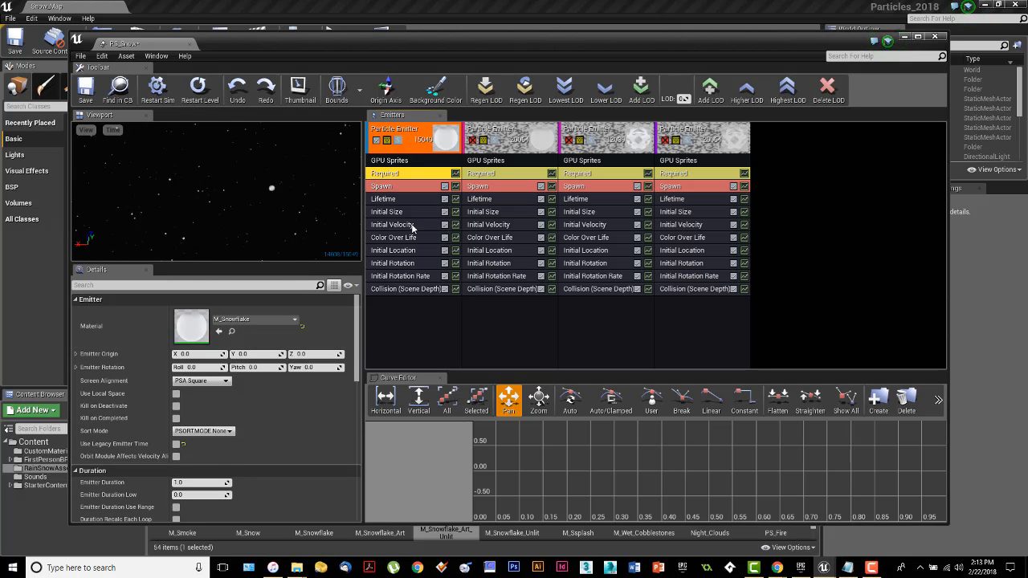
pyautogui.click(492, 176)
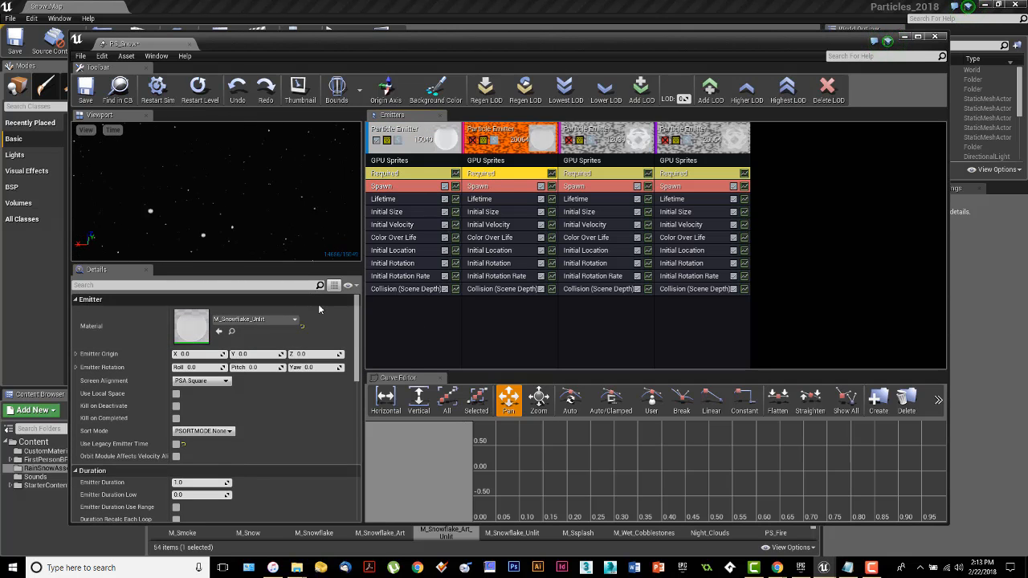
pyautogui.click(603, 176)
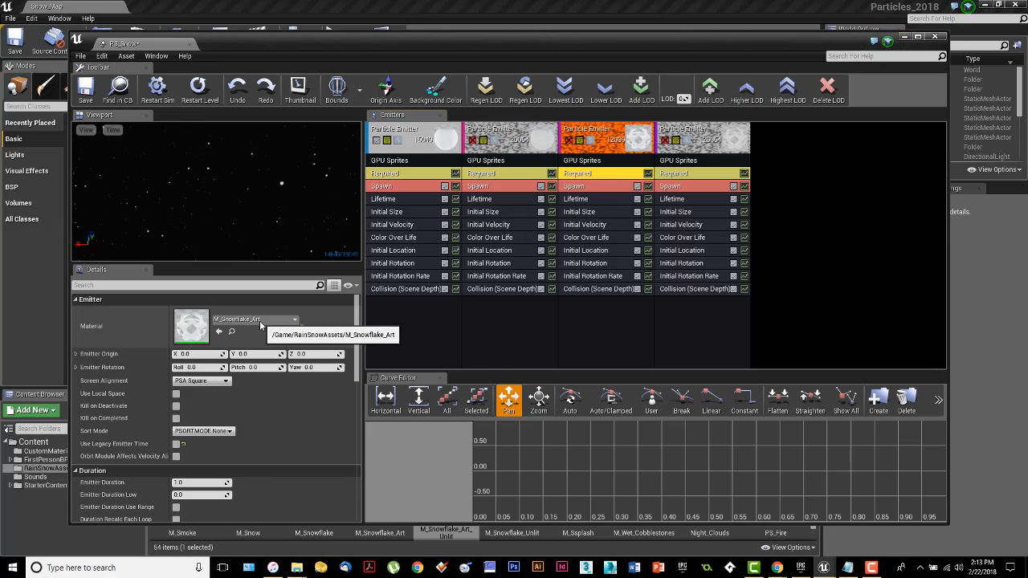
pyautogui.click(682, 176)
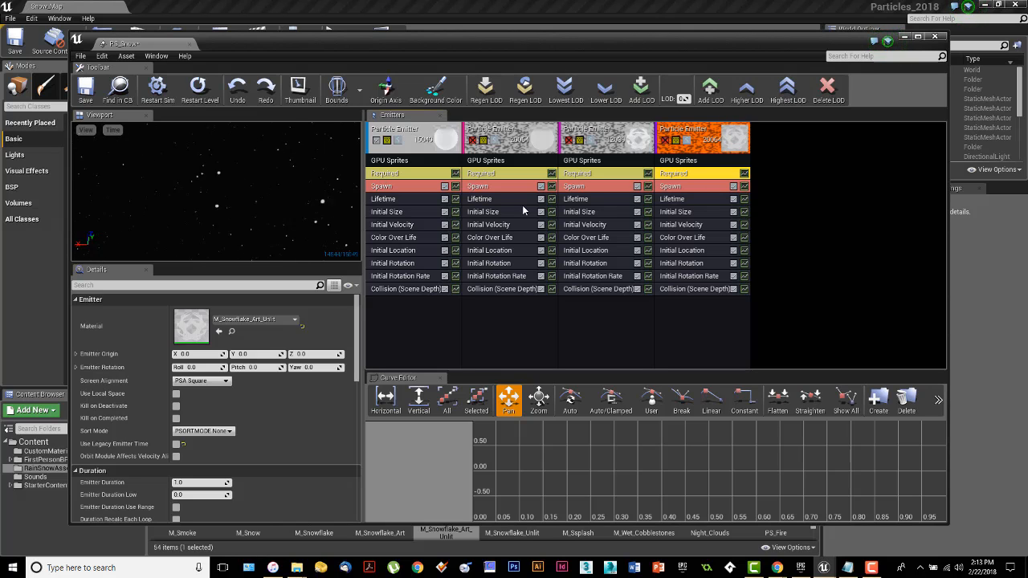
pyautogui.click(397, 201)
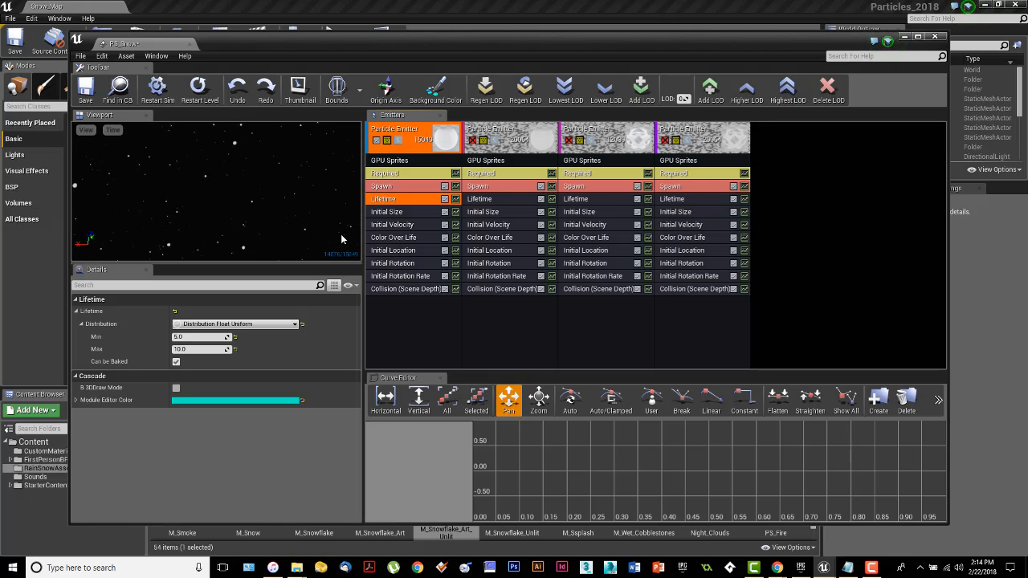
# Step: Compare lifetimes of all four emitters, then show emitter 1's initial size range 3.0–5.0
pyautogui.click(488, 201)
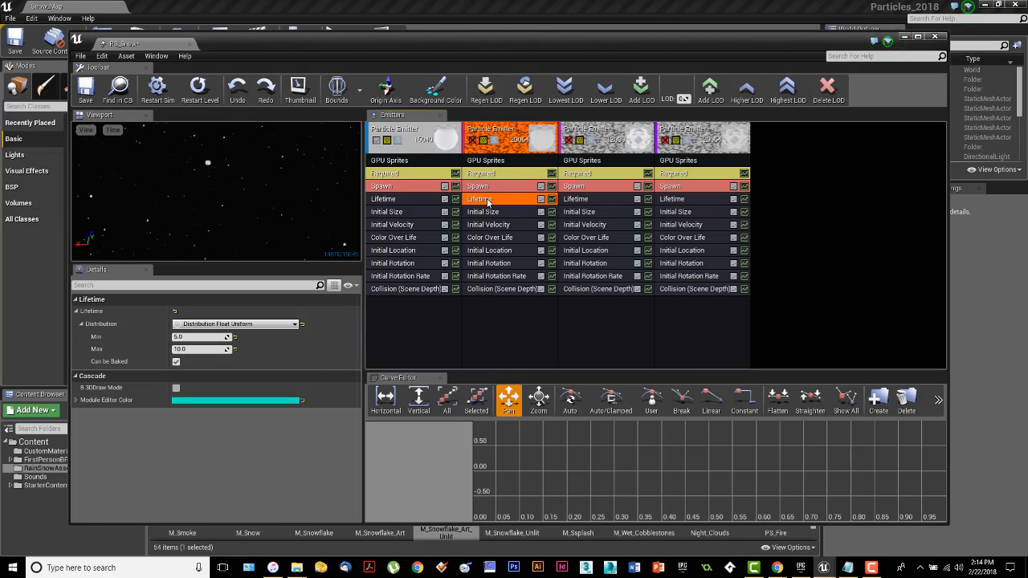
pyautogui.click(589, 203)
pyautogui.click(685, 204)
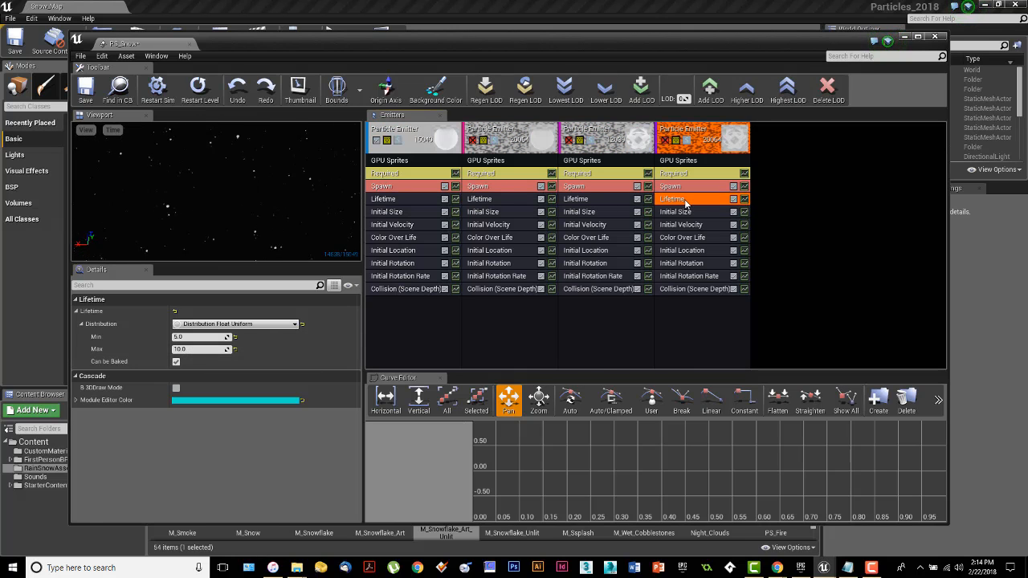
pyautogui.click(393, 203)
pyautogui.click(393, 213)
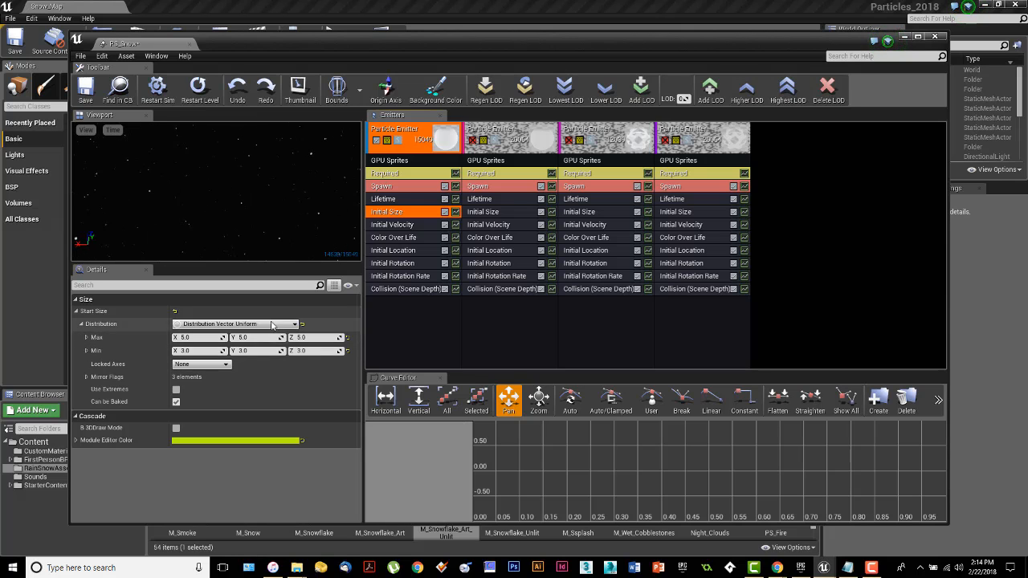
# Step: Compare initial sizes of all four emitters, then show emitter 1's initial velocity (±200, Z -200 to -180)
pyautogui.click(493, 212)
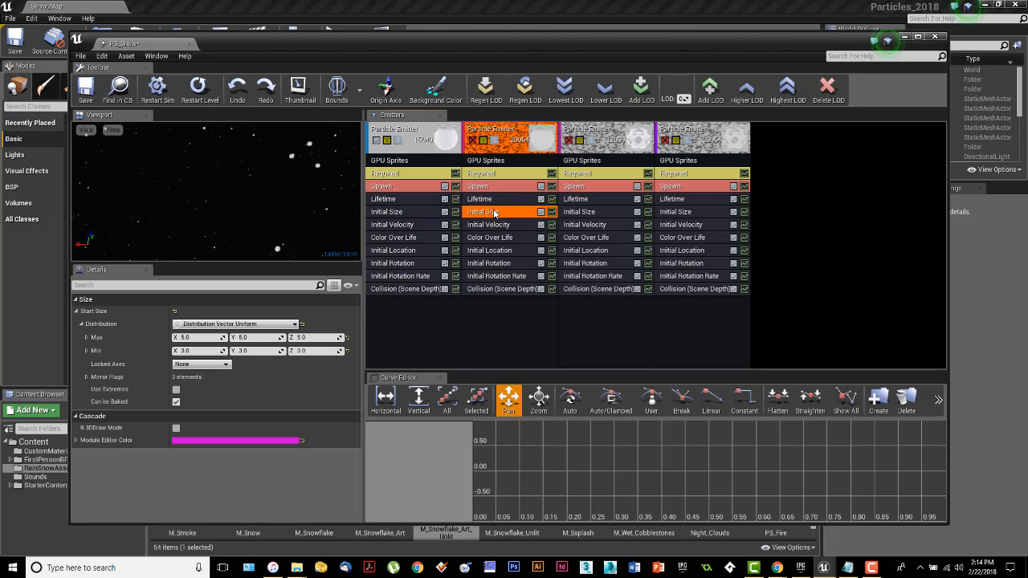
pyautogui.click(578, 212)
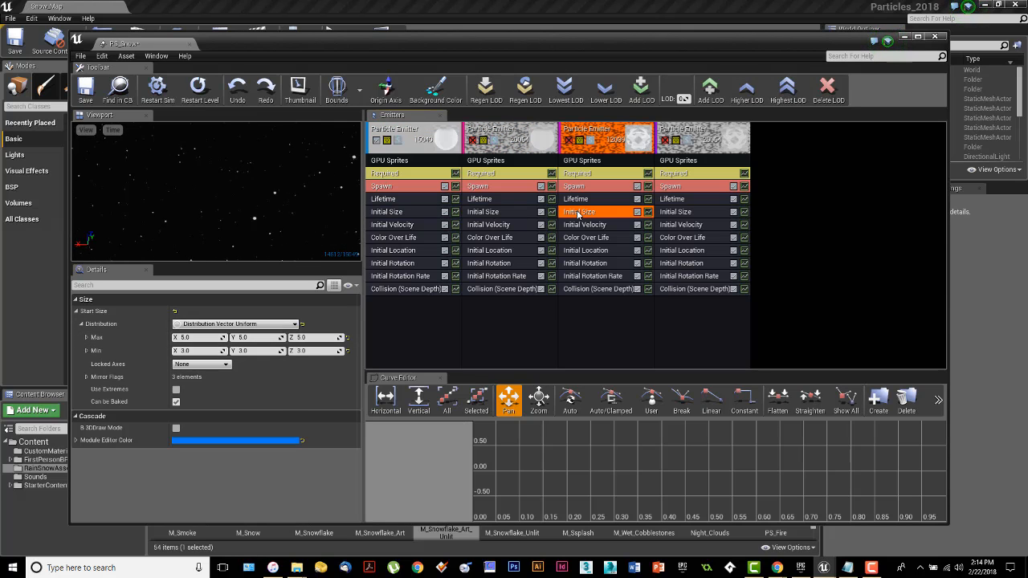
pyautogui.click(683, 213)
pyautogui.click(412, 213)
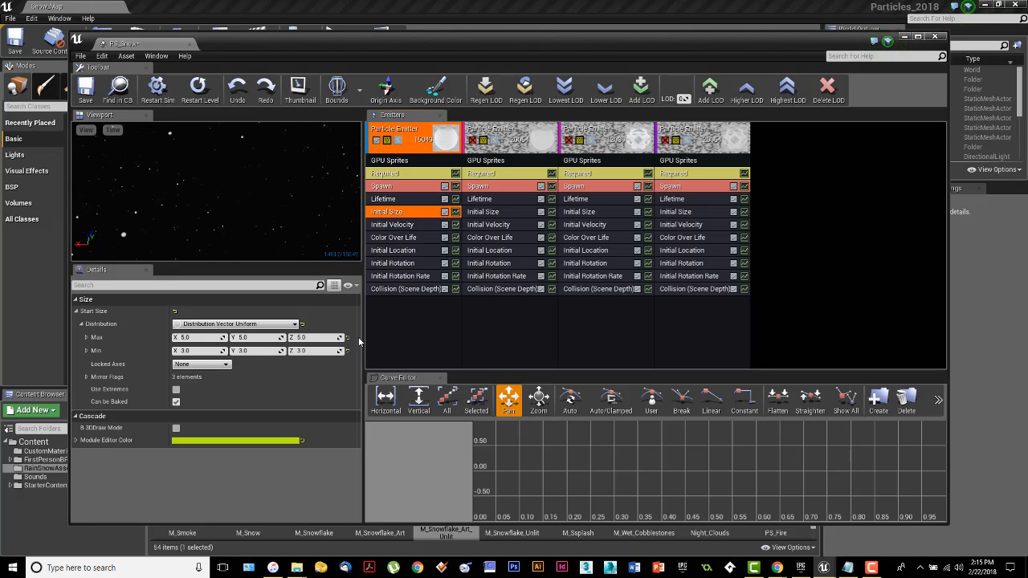
pyautogui.click(400, 227)
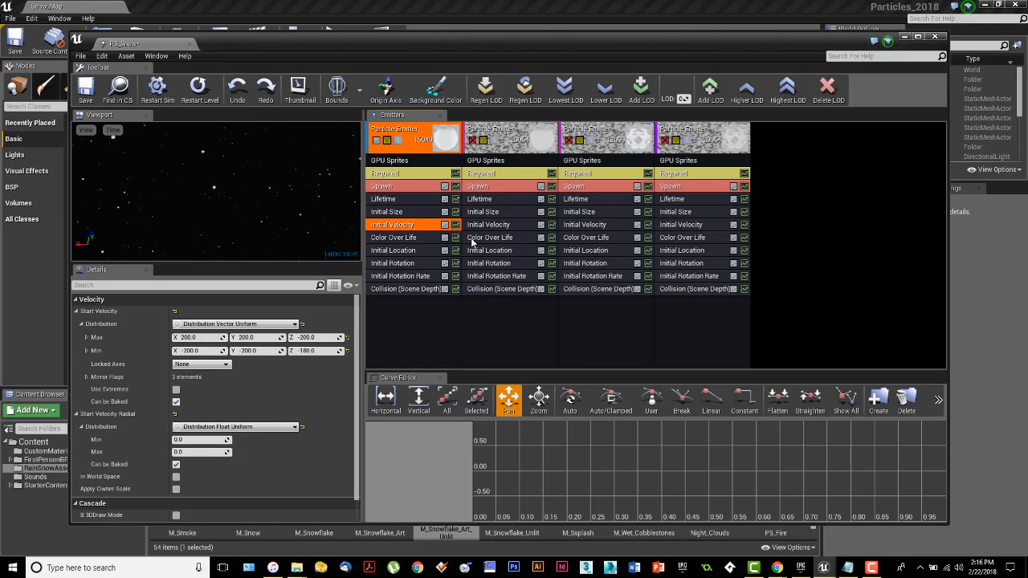
# Step: Inspect Initial Velocity values of emitters 2, 3 and 4, then show emitter 1's Color Over Life
pyautogui.click(507, 228)
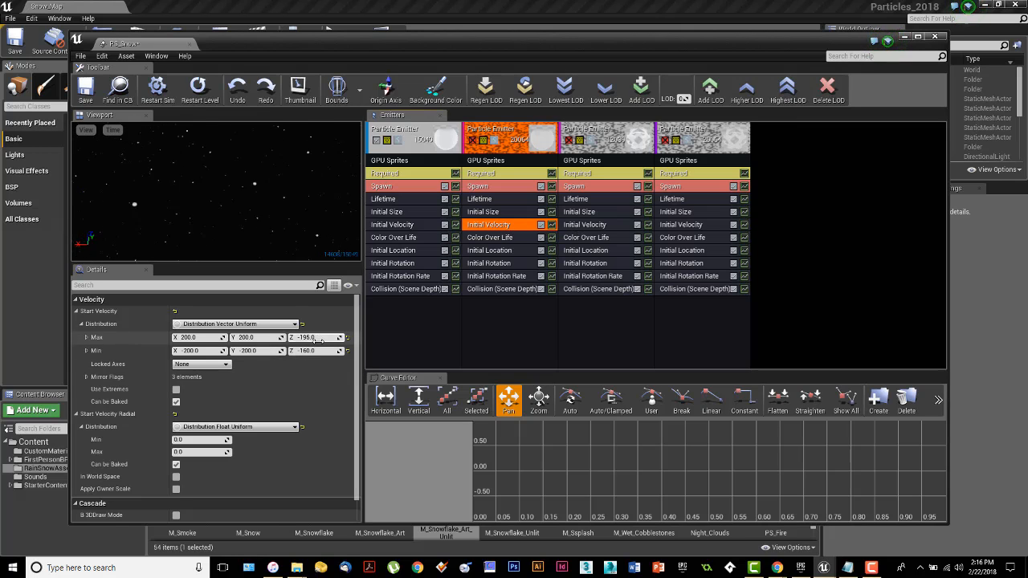
pyautogui.click(596, 226)
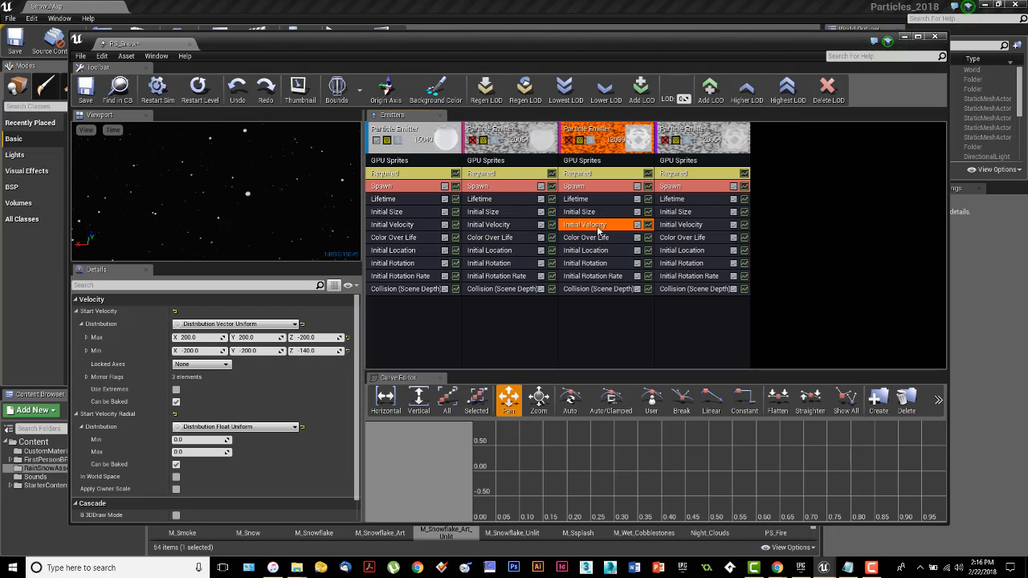
pyautogui.click(703, 228)
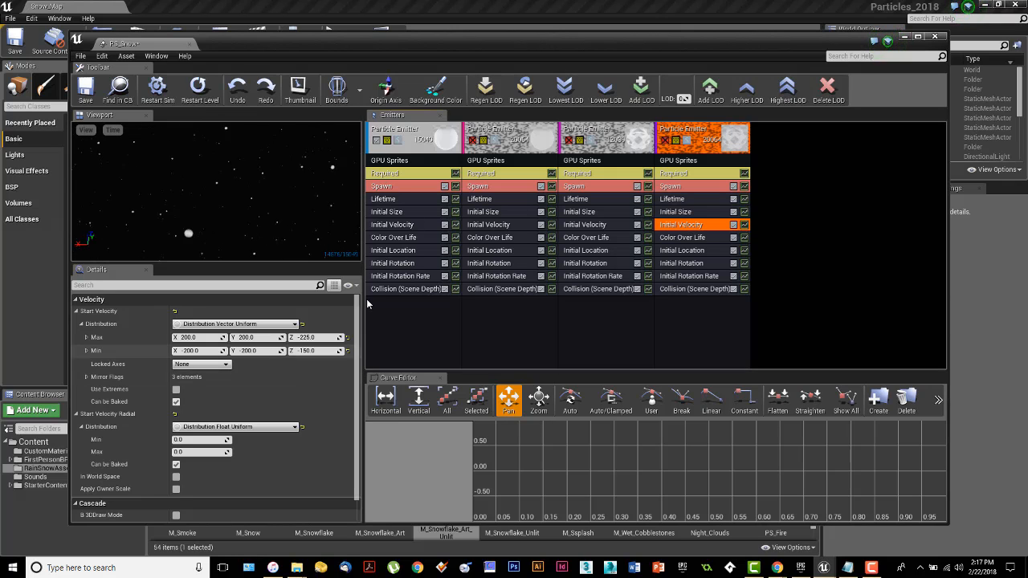
pyautogui.click(396, 239)
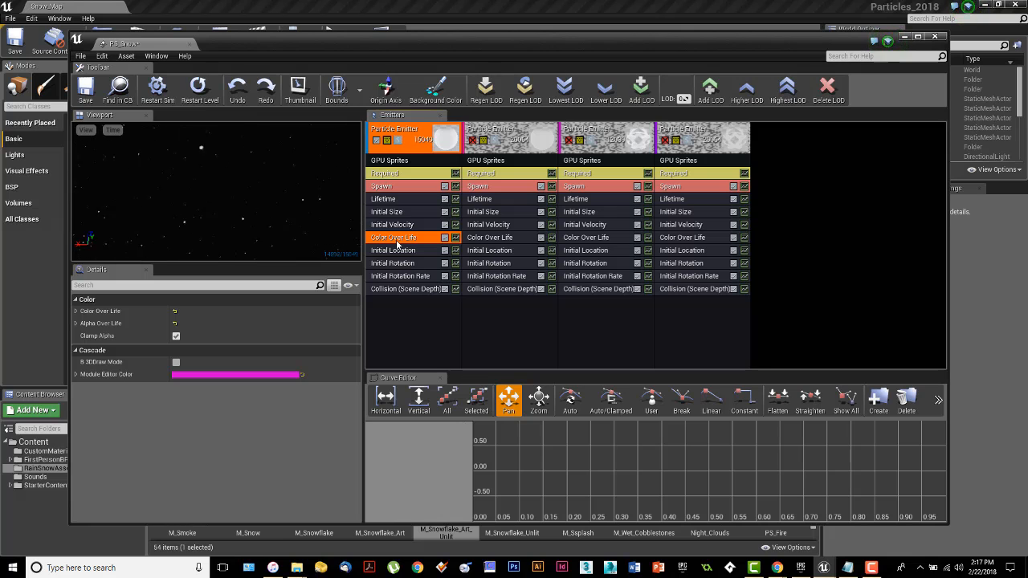
# Step: Compare Color Over Life across emitters, then show emitter 1's Initial Location range ±2000 with Z 50
pyautogui.click(484, 239)
pyautogui.click(586, 240)
pyautogui.click(679, 240)
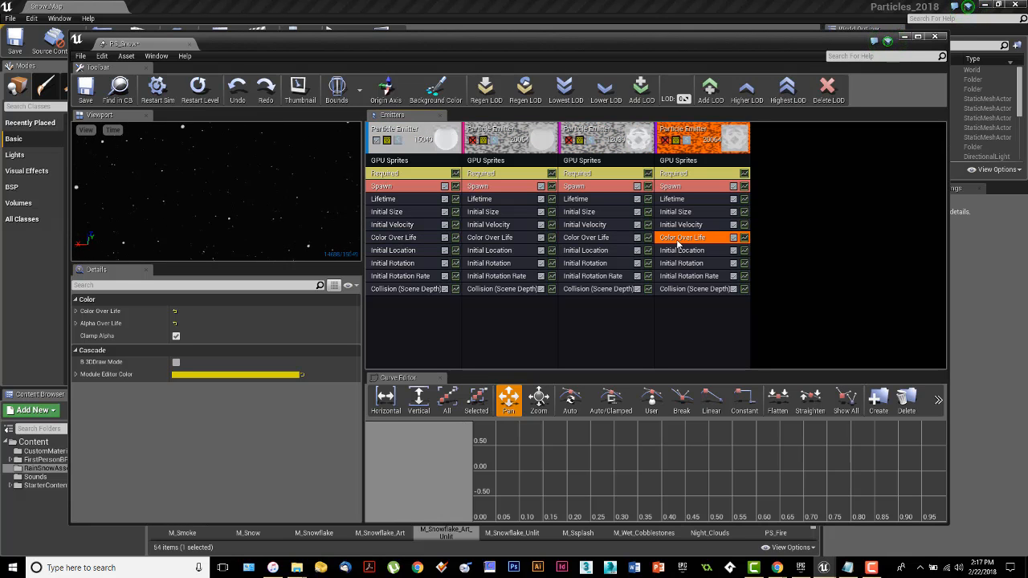
pyautogui.click(417, 244)
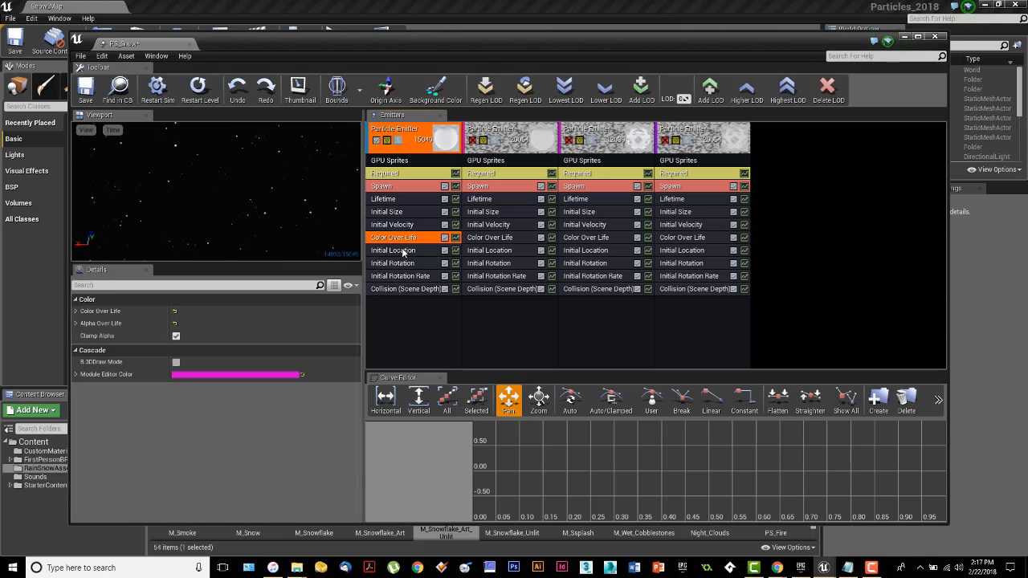
pyautogui.click(405, 251)
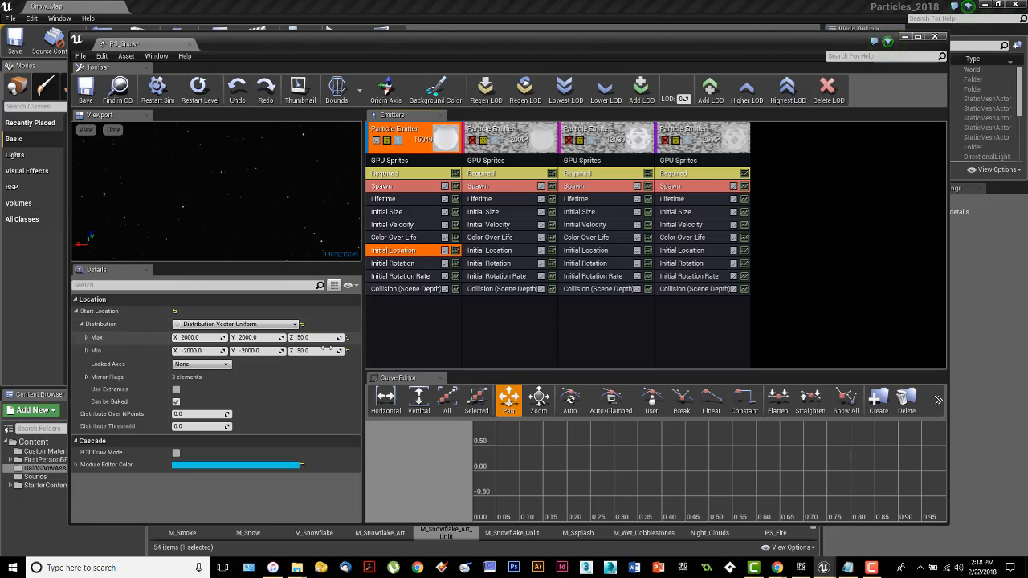
pyautogui.click(489, 252)
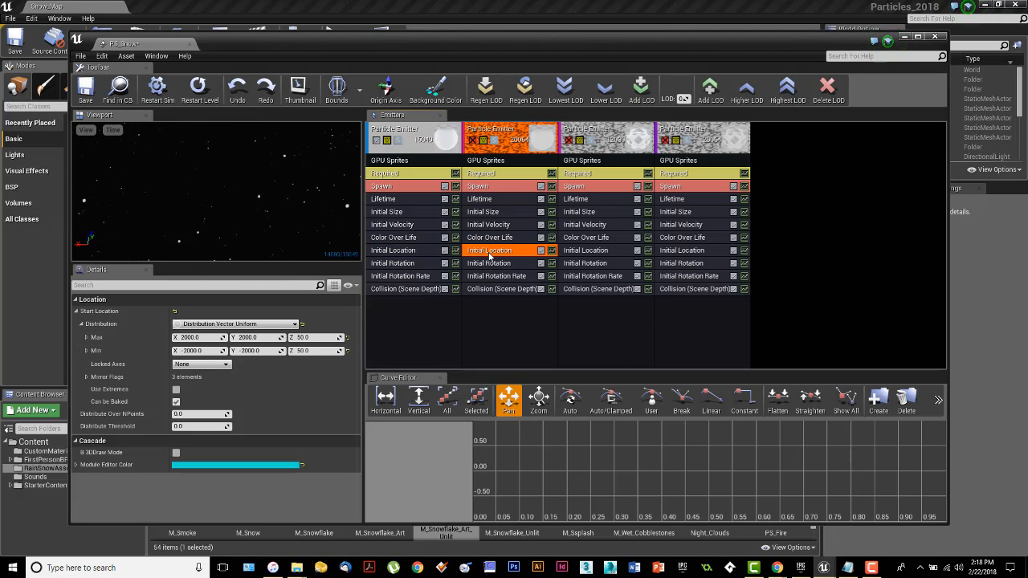
pyautogui.click(580, 252)
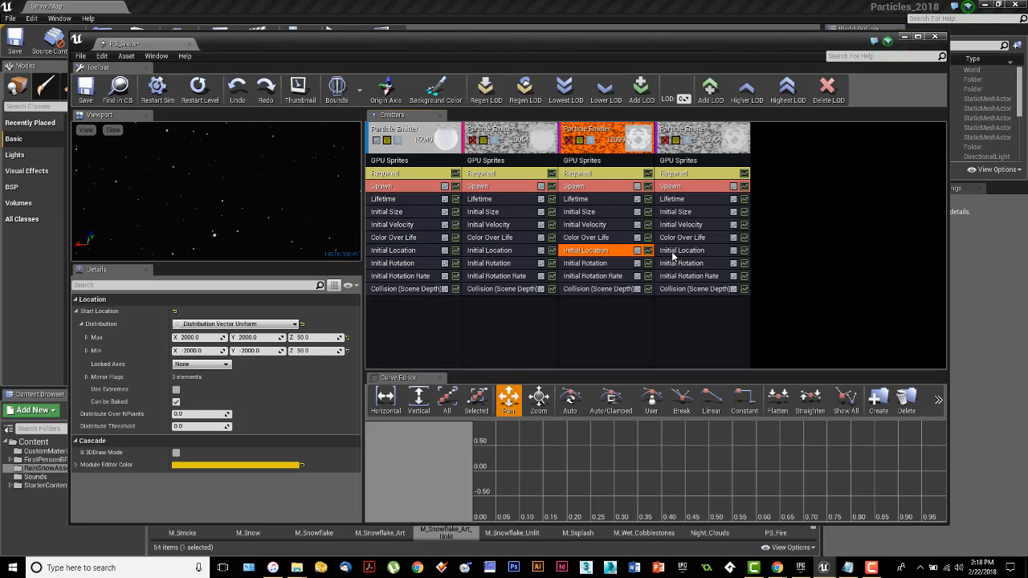
pyautogui.click(676, 255)
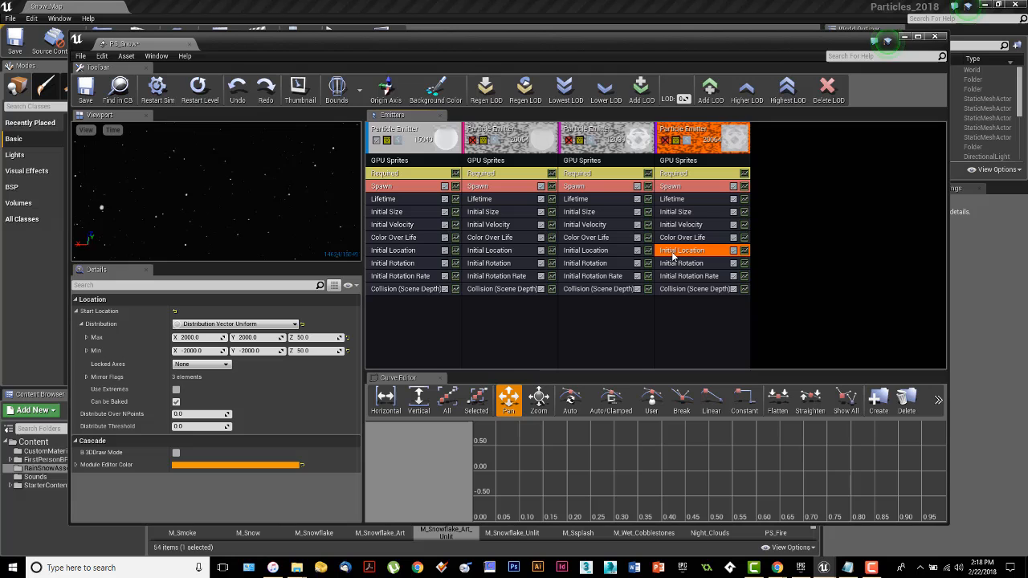
pyautogui.click(409, 254)
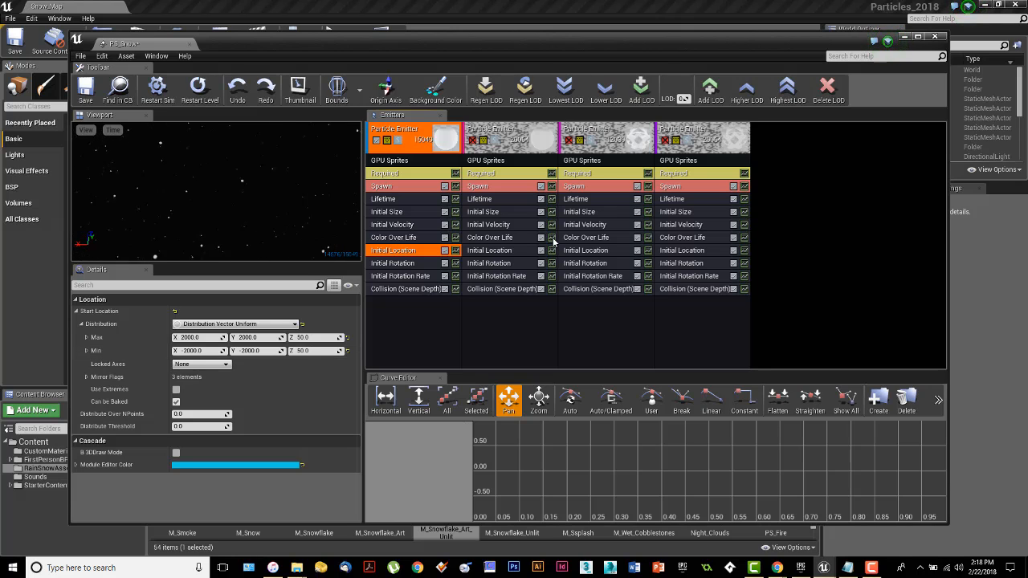
pyautogui.moveTo(552, 45); pyautogui.dragTo(518, 242)
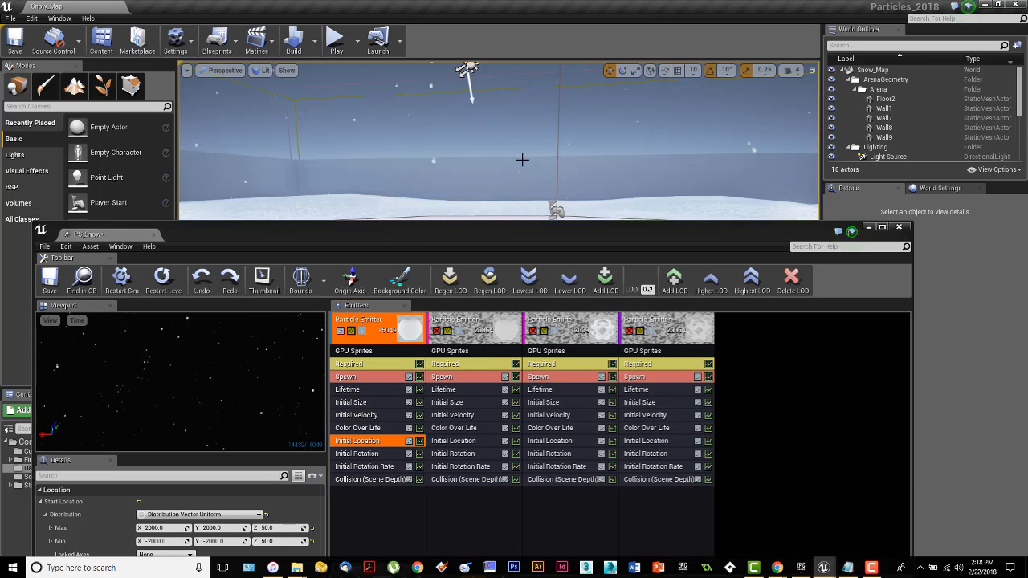
pyautogui.moveTo(522, 159); pyautogui.dragTo(524, 24, button='right')
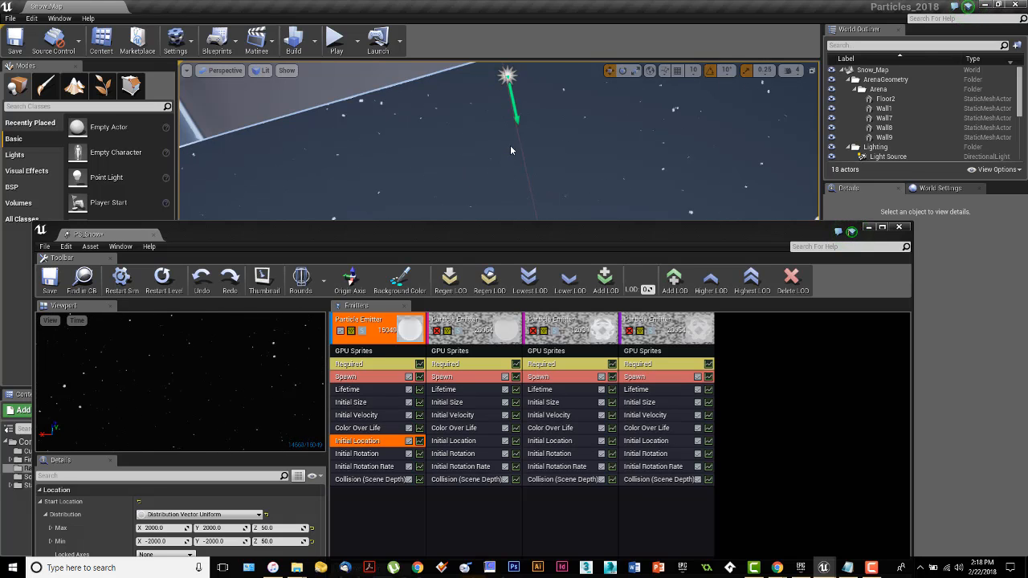
pyautogui.moveTo(510, 145)
pyautogui.mouseDown(button='right')
pyautogui.moveTo(514, 164)
pyautogui.moveTo(511, 144)
pyautogui.mouseUp(button='right')
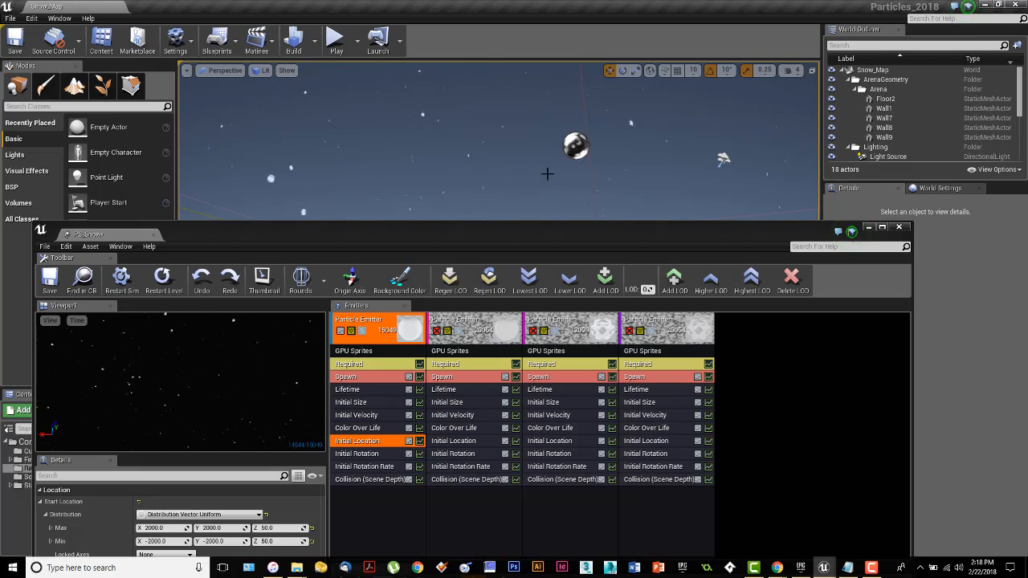
pyautogui.moveTo(490, 233); pyautogui.dragTo(521, 20)
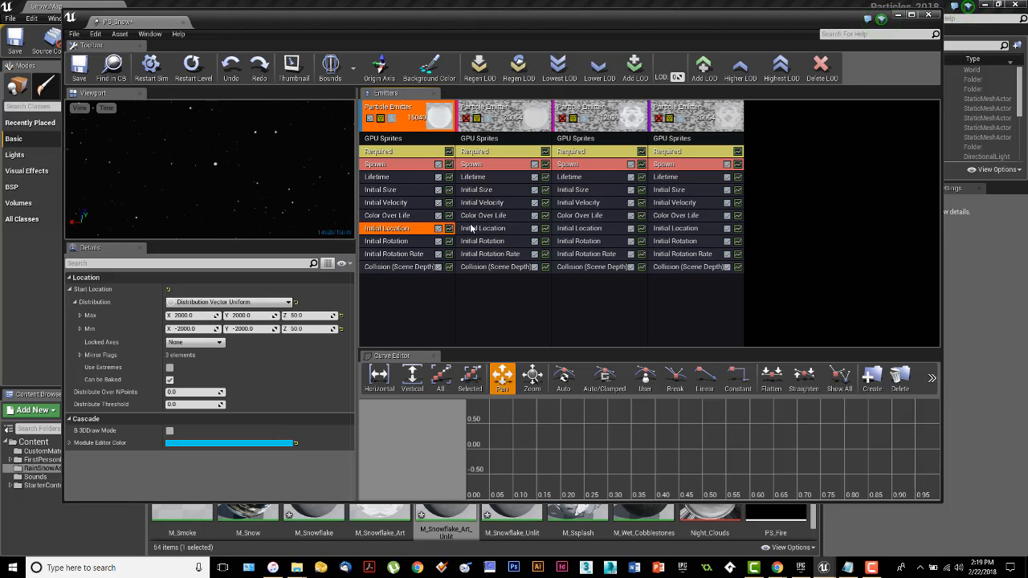
# Step: Select the first emitter's Initial Rotation module to view its Start Rotation property
pyautogui.click(396, 244)
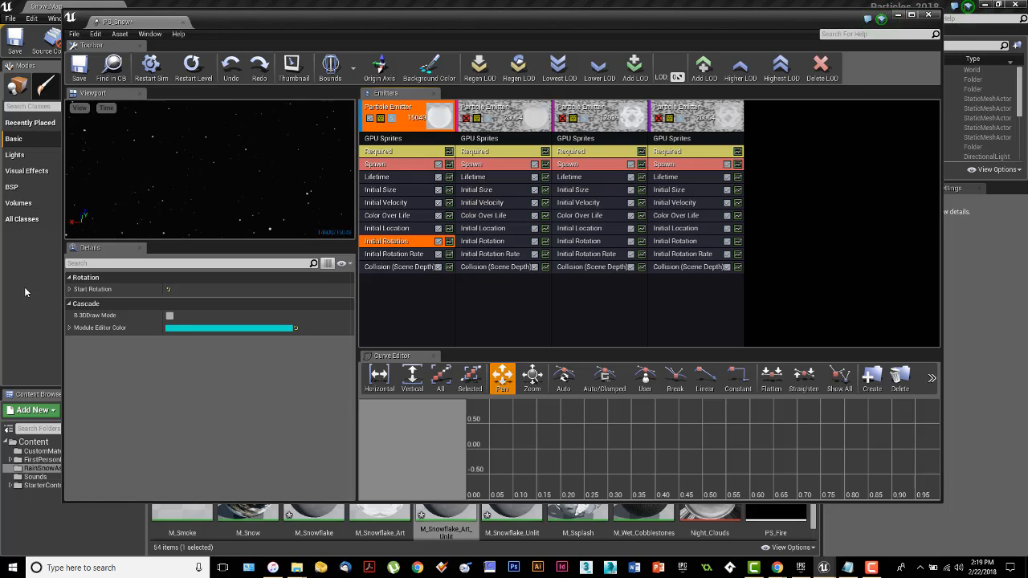
# Step: Expand Start Rotation's Float Uniform distribution to show Min 0.0 and Max 10.0
pyautogui.click(70, 290)
pyautogui.click(75, 302)
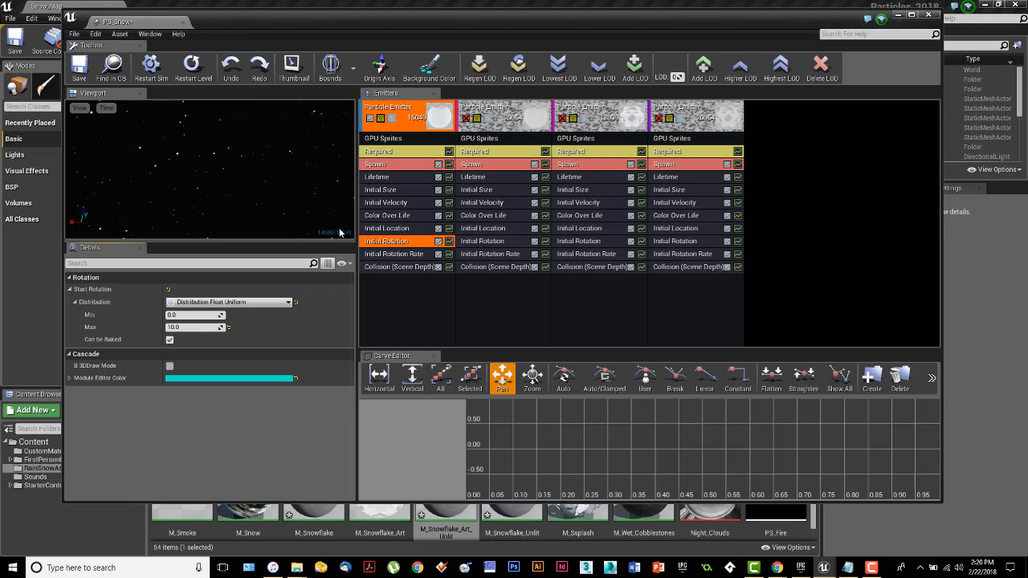
# Step: Select emitter 3's Initial Rotation, then toggle emitters off so the preview shows the third emitter's larger snowflakes
pyautogui.click(585, 243)
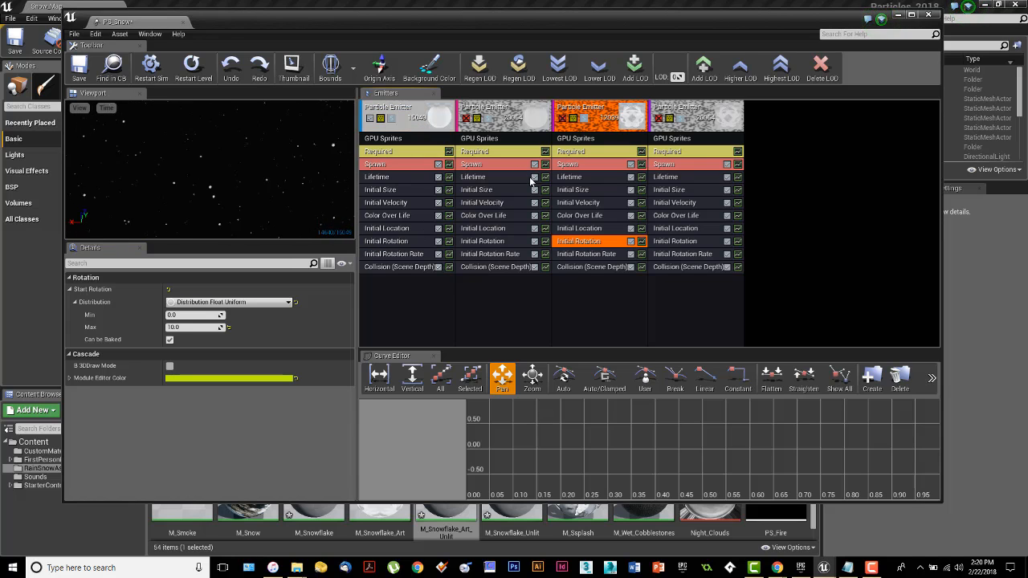
pyautogui.click(370, 118)
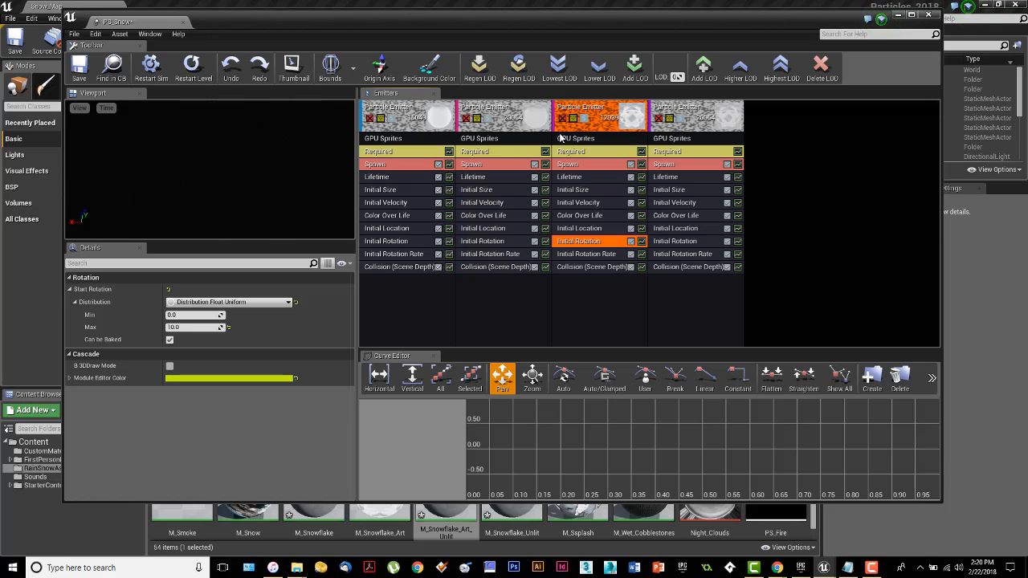
pyautogui.click(562, 118)
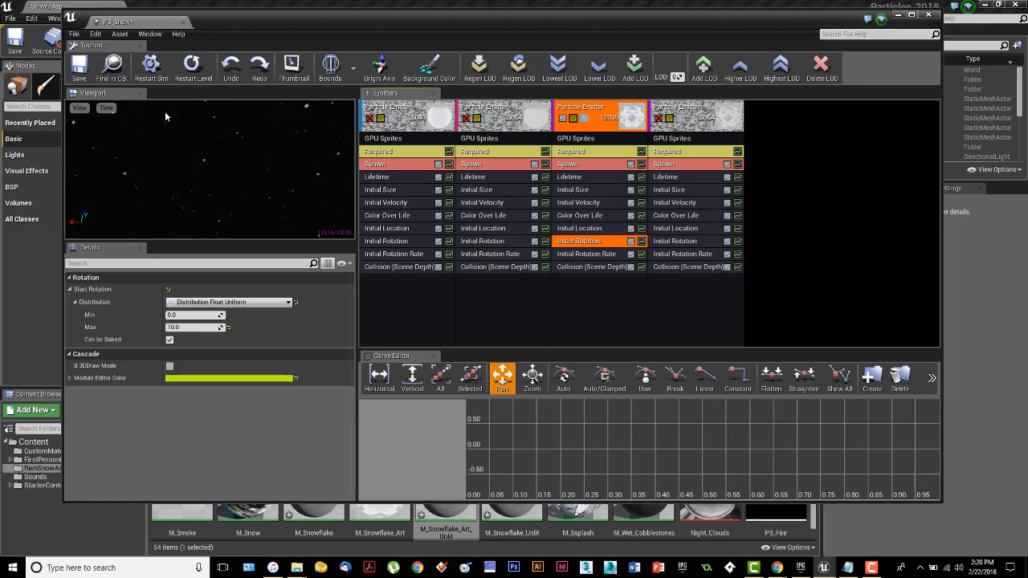
pyautogui.click(370, 118)
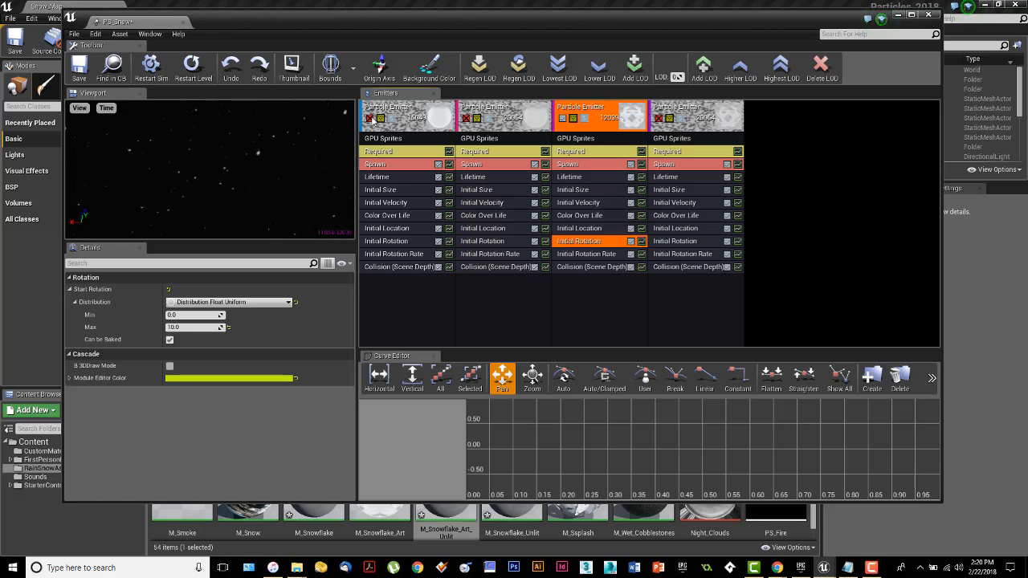
pyautogui.click(562, 118)
# Step: Set the first emitter's Start Rotation Min to 5.0, leaving Max at 10.0
pyautogui.click(402, 241)
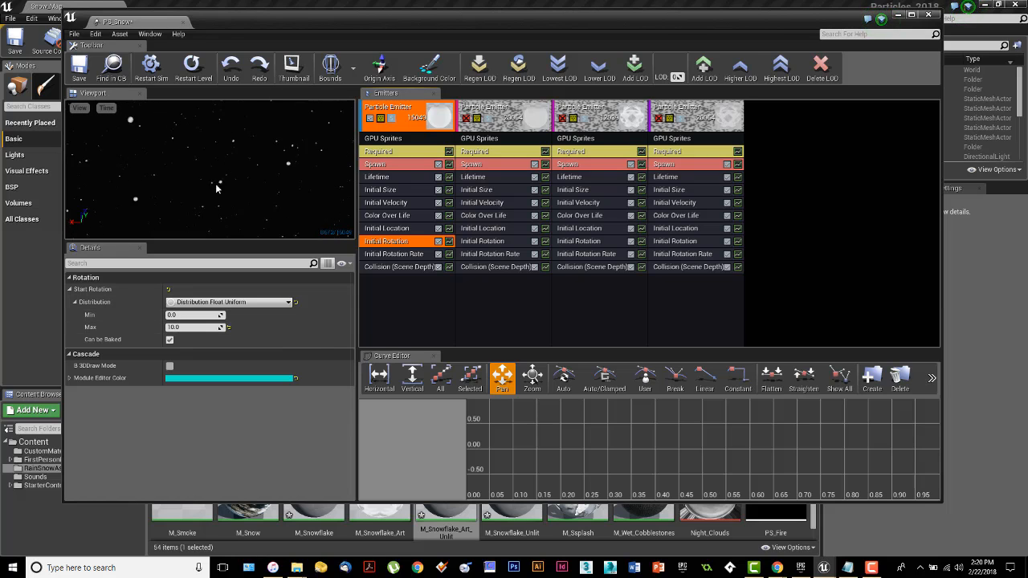
pyautogui.click(189, 315)
pyautogui.write('5')
pyautogui.press('Return')
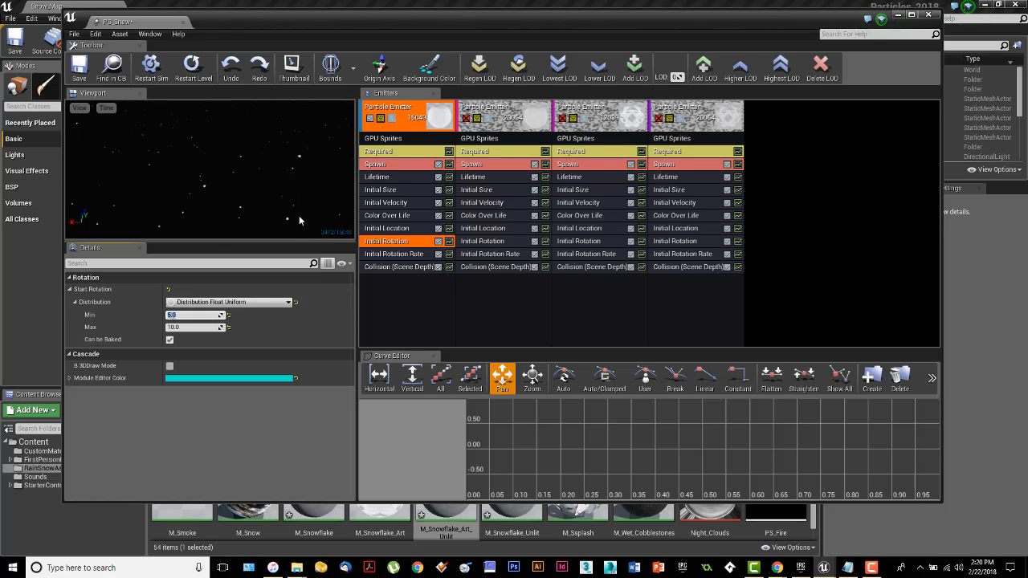
# Step: Check the first emitter's Start Rotation Rate range (0.0 to 1.0), then view its Collision (Scene Depth) settings with Response Kill
pyautogui.click(399, 254)
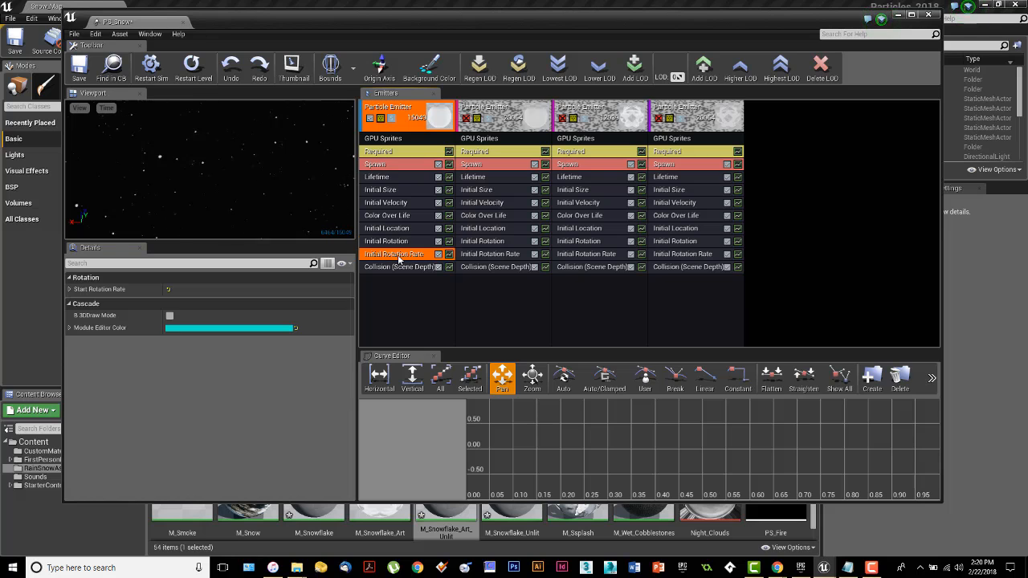
pyautogui.click(69, 290)
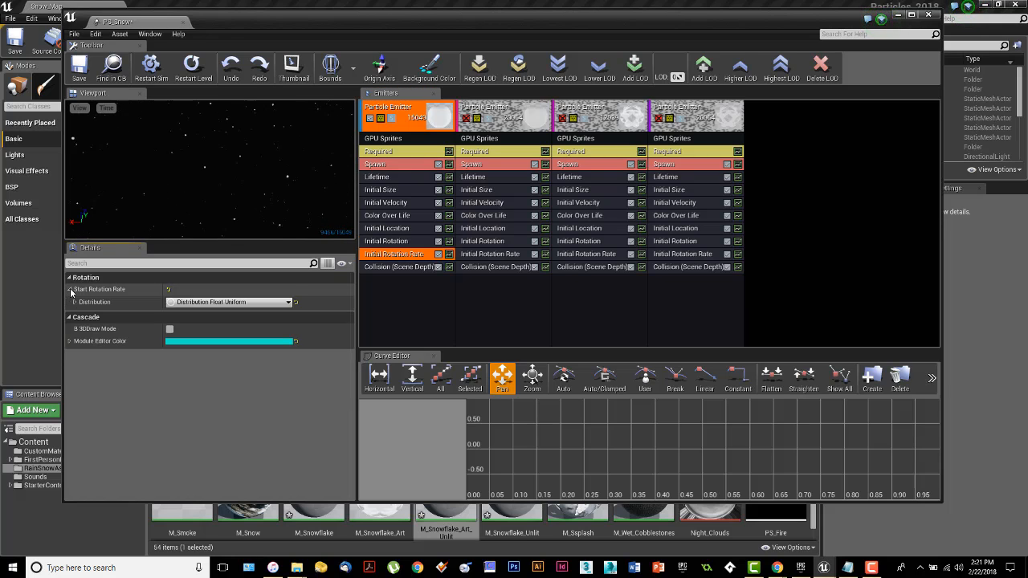
pyautogui.click(74, 302)
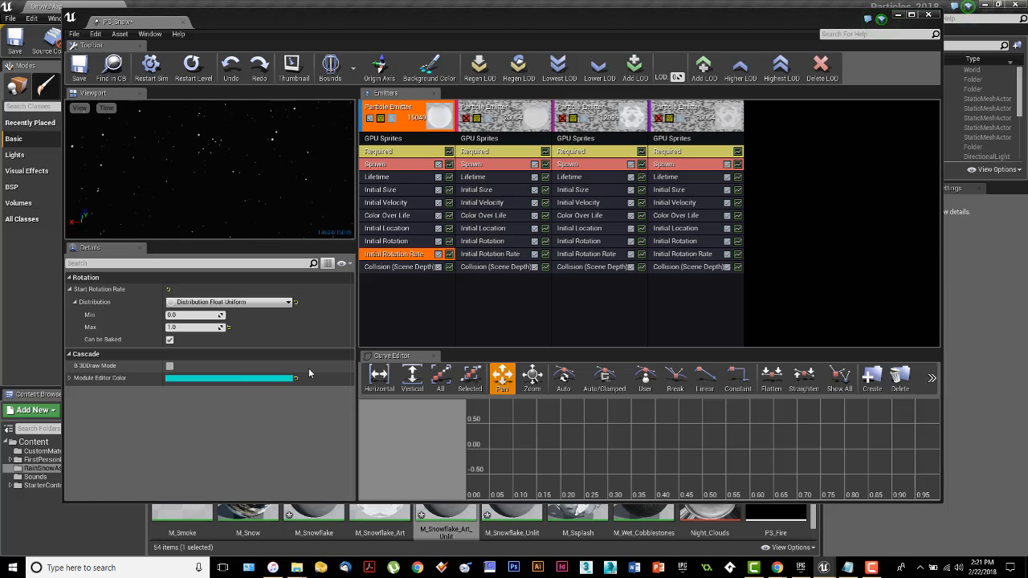
pyautogui.click(382, 270)
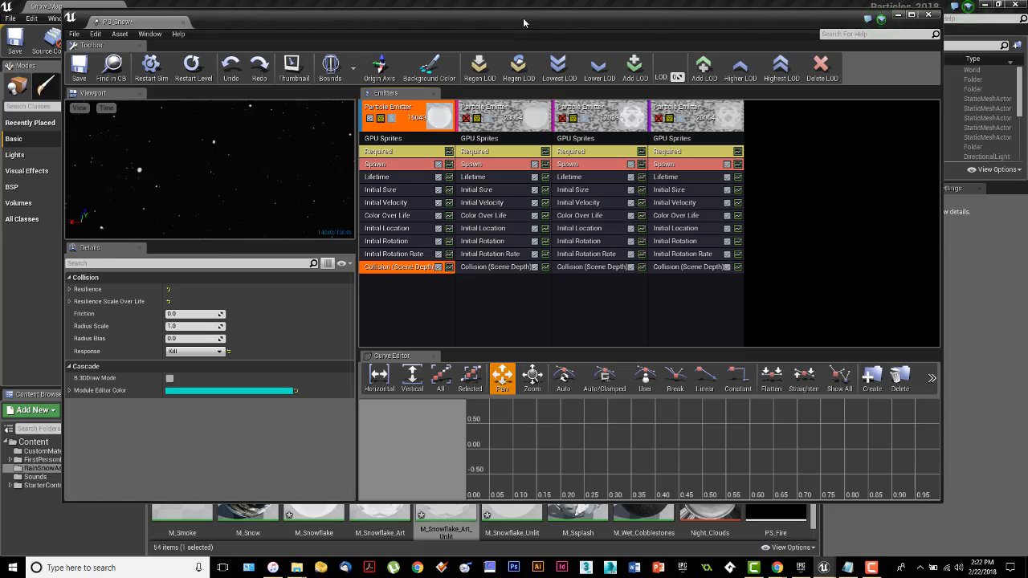
# Step: Move the particle editor aside and view the snowy level in Wireframe mode
pyautogui.moveTo(539, 24); pyautogui.dragTo(0, 58)
pyautogui.moveTo(354, 273); pyautogui.dragTo(502, 256, button='right')
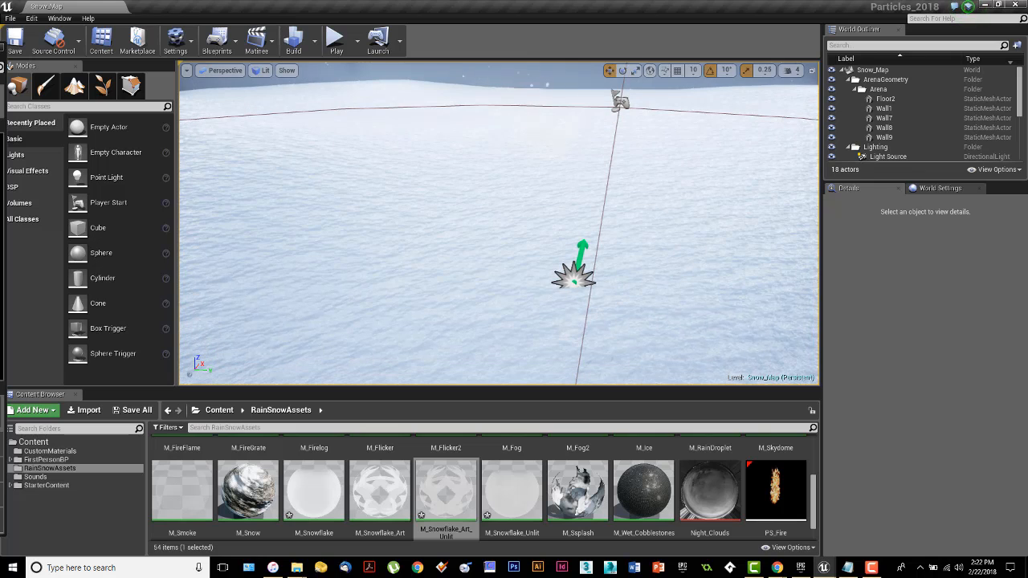
pyautogui.click(500, 250)
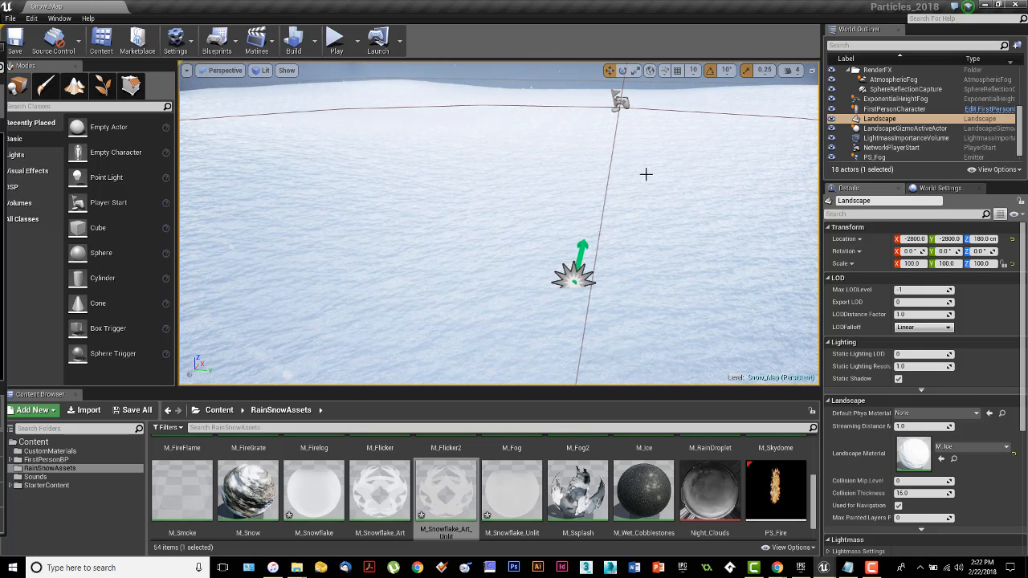
pyautogui.moveTo(647, 171); pyautogui.dragTo(605, 133, button='right')
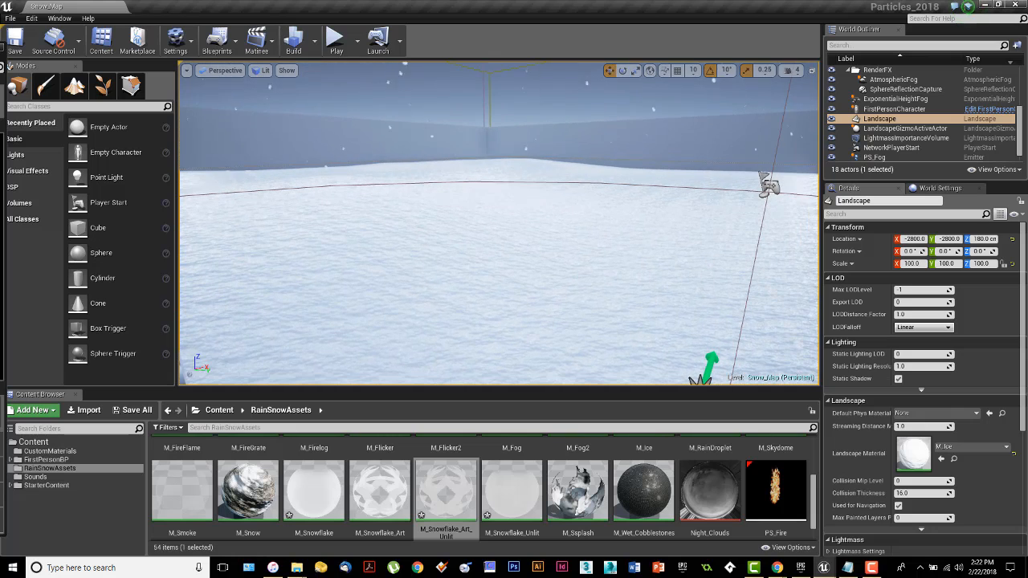
pyautogui.click(263, 70)
pyautogui.click(273, 116)
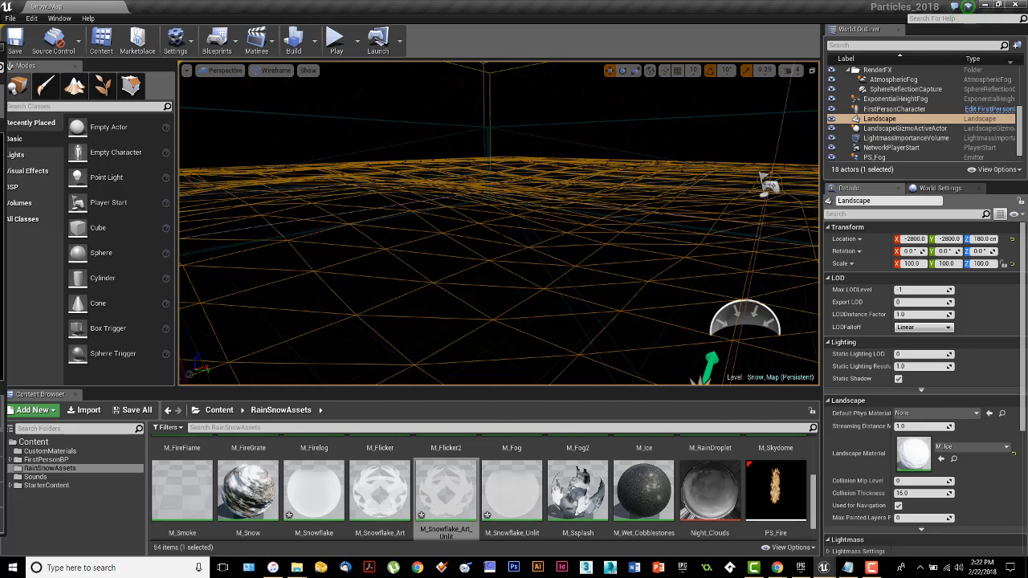
pyautogui.moveTo(362, 201)
pyautogui.mouseDown(button='right')
pyautogui.moveTo(426, 224)
pyautogui.moveTo(538, 178)
pyautogui.moveTo(623, 192)
pyautogui.moveTo(658, 174)
pyautogui.moveTo(450, 265)
pyautogui.moveTo(462, 245)
pyautogui.moveTo(490, 261)
pyautogui.moveTo(478, 241)
pyautogui.moveTo(522, 249)
pyautogui.moveTo(482, 269)
pyautogui.moveTo(449, 257)
pyautogui.moveTo(498, 265)
pyautogui.moveTo(502, 233)
pyautogui.moveTo(490, 225)
pyautogui.moveTo(453, 233)
pyautogui.moveTo(434, 207)
pyautogui.moveTo(393, 209)
pyautogui.moveTo(373, 233)
pyautogui.moveTo(357, 207)
pyautogui.mouseUp(button='right')
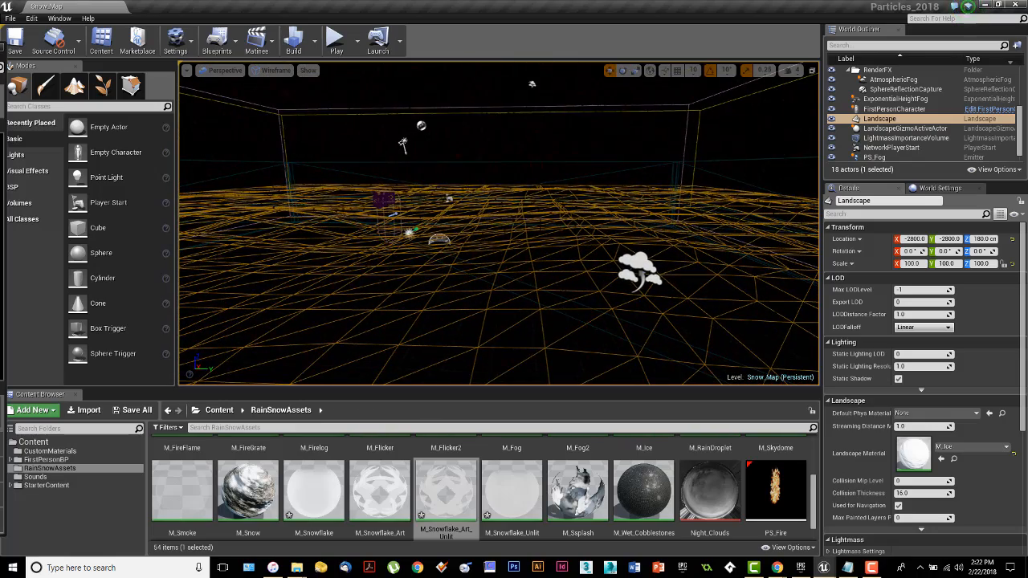
# Step: Switch the viewport to Lit, then Unlit, then back to Lit rendering
pyautogui.click(270, 71)
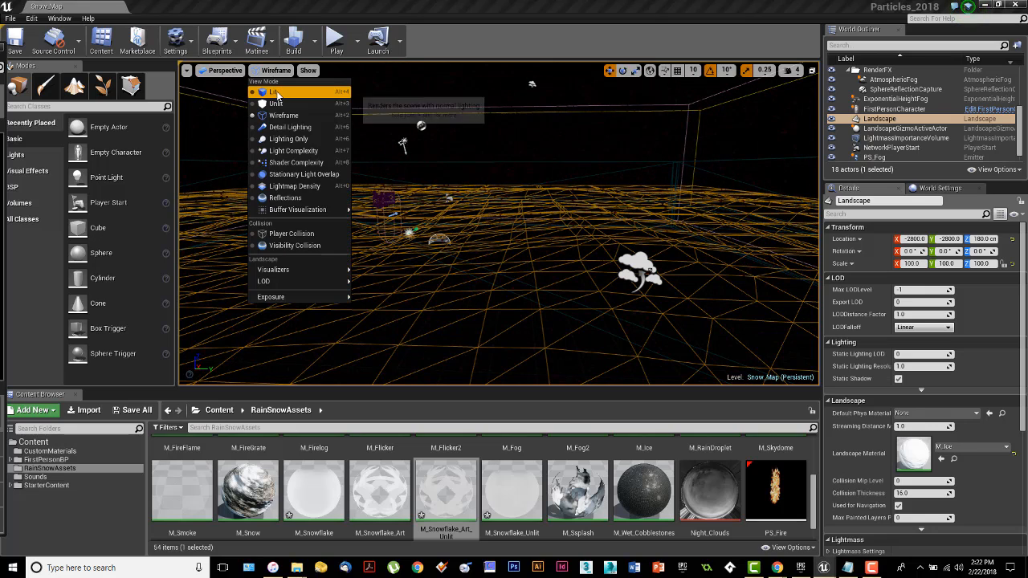
pyautogui.click(274, 93)
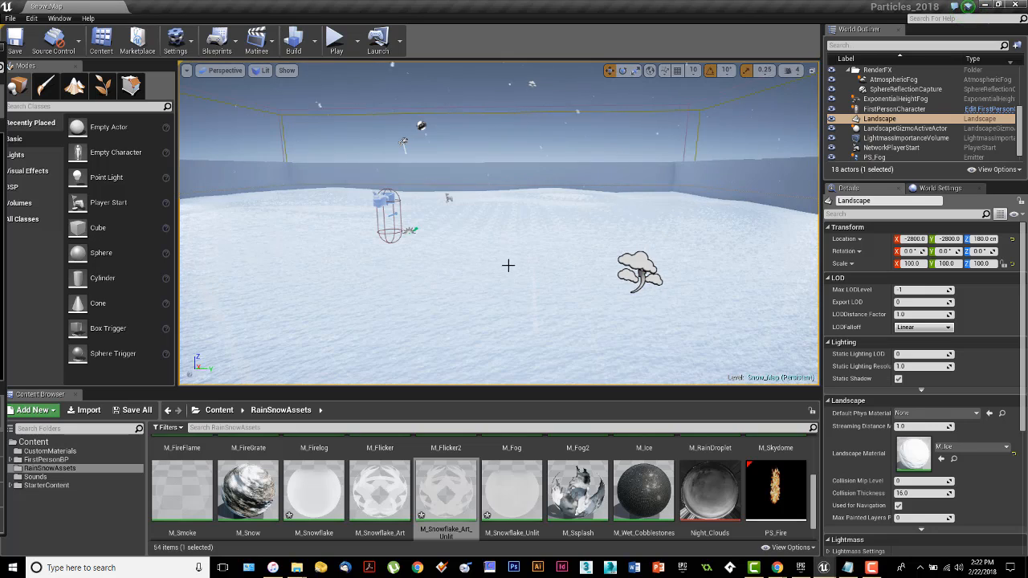
pyautogui.click(265, 70)
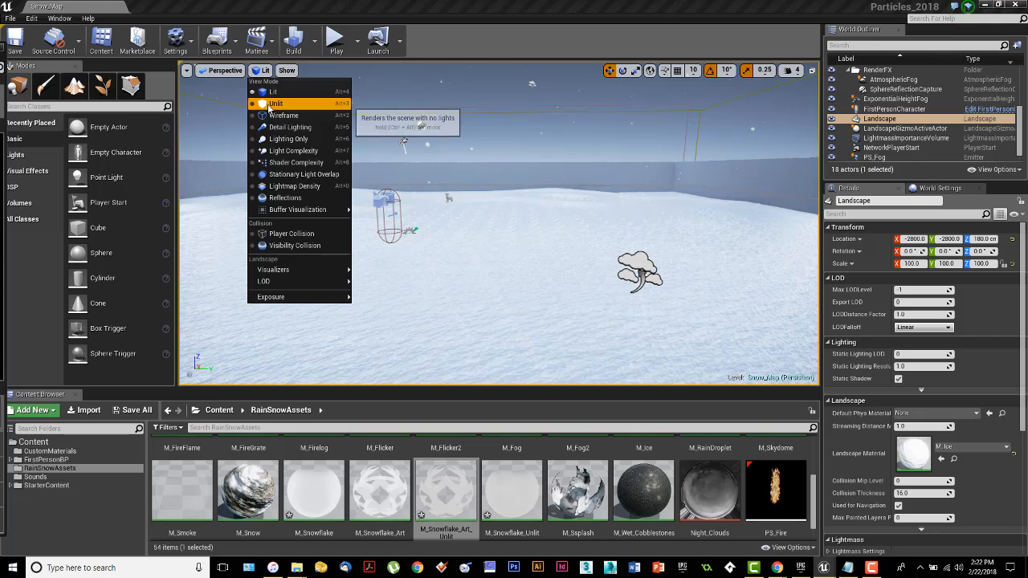
pyautogui.click(281, 103)
pyautogui.click(265, 71)
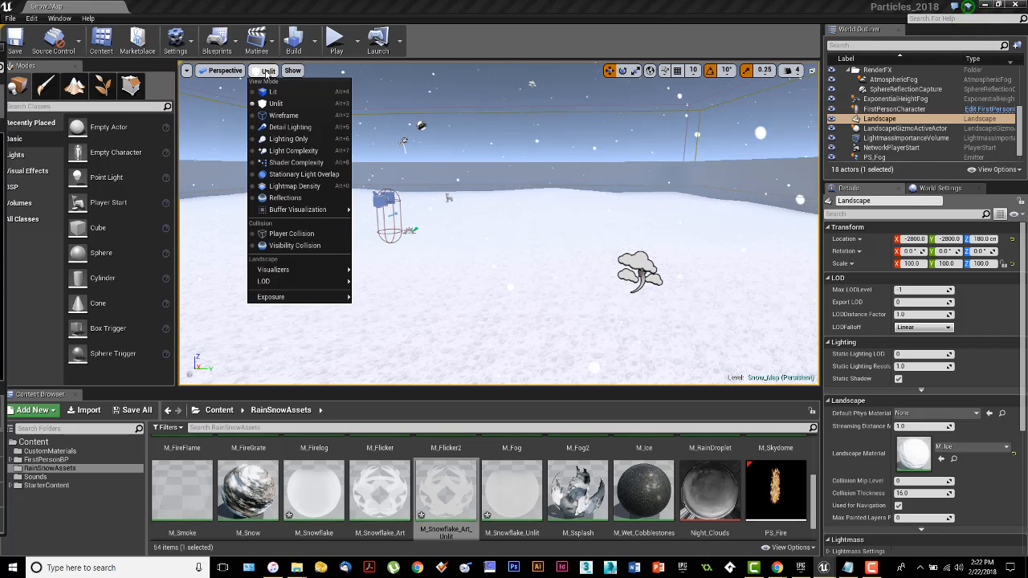
pyautogui.click(269, 96)
# Step: Fly the camera across the level and bring the PS_Snow particle editor back on screen
pyautogui.moveTo(485, 226); pyautogui.dragTo(466, 269, button='right')
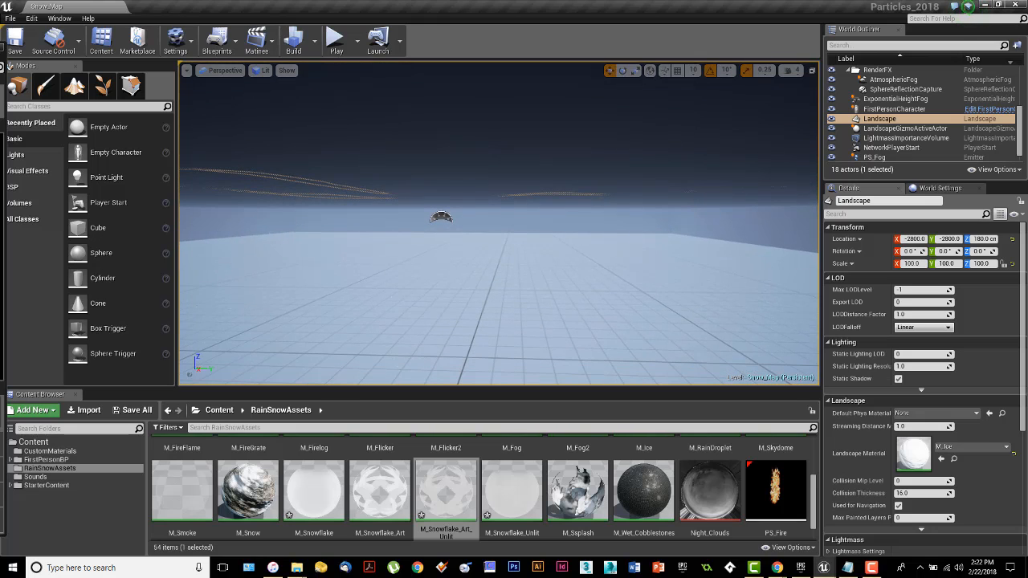
pyautogui.moveTo(466, 270); pyautogui.dragTo(716, 236, button='right')
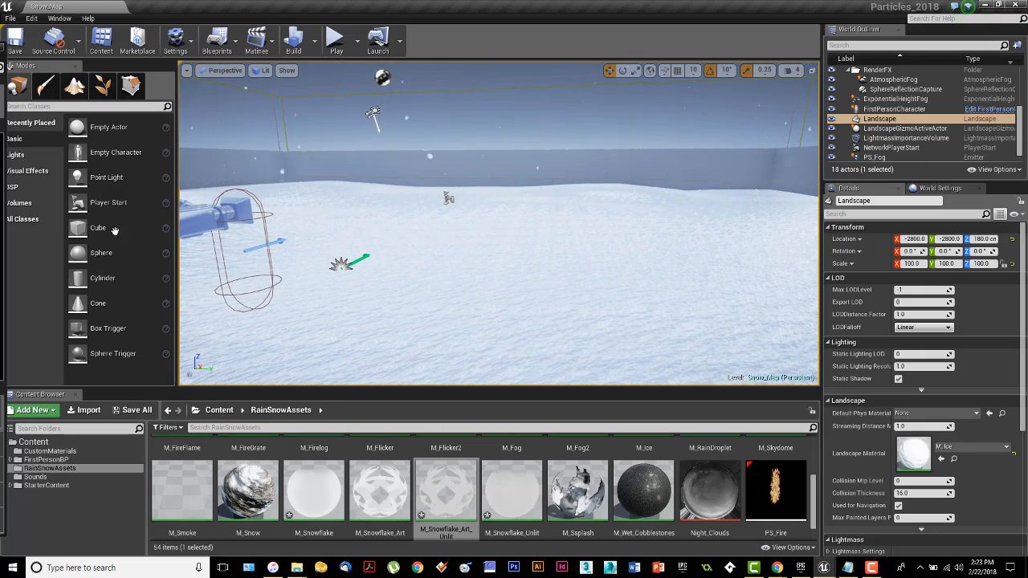
pyautogui.moveTo(0, 54); pyautogui.dragTo(726, 52)
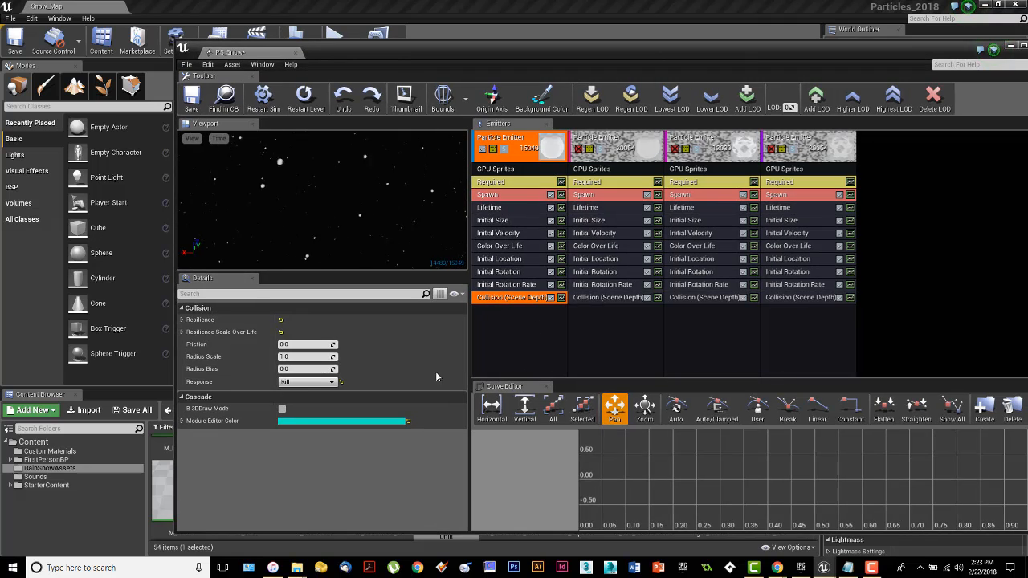
pyautogui.click(182, 320)
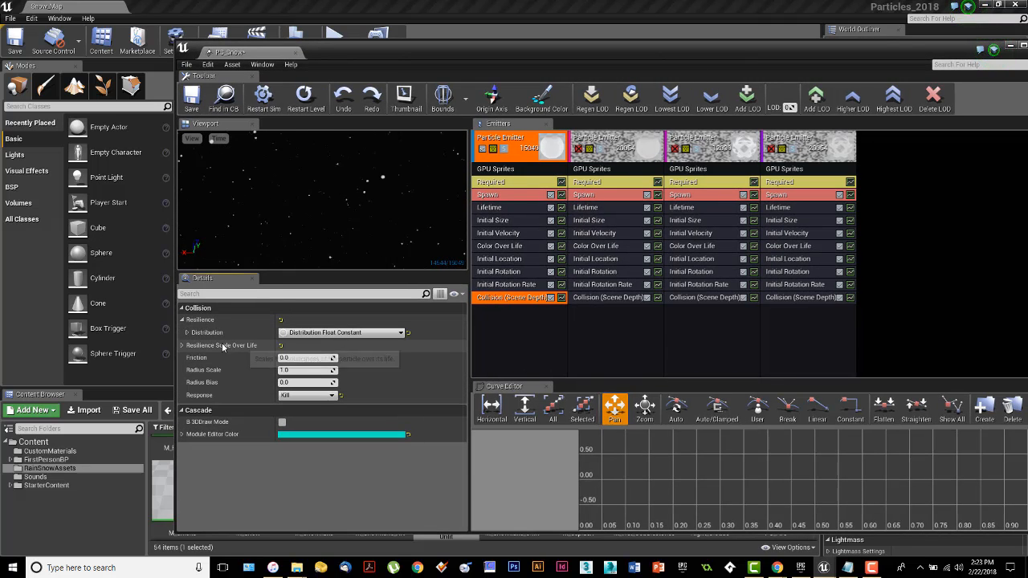
pyautogui.click(188, 332)
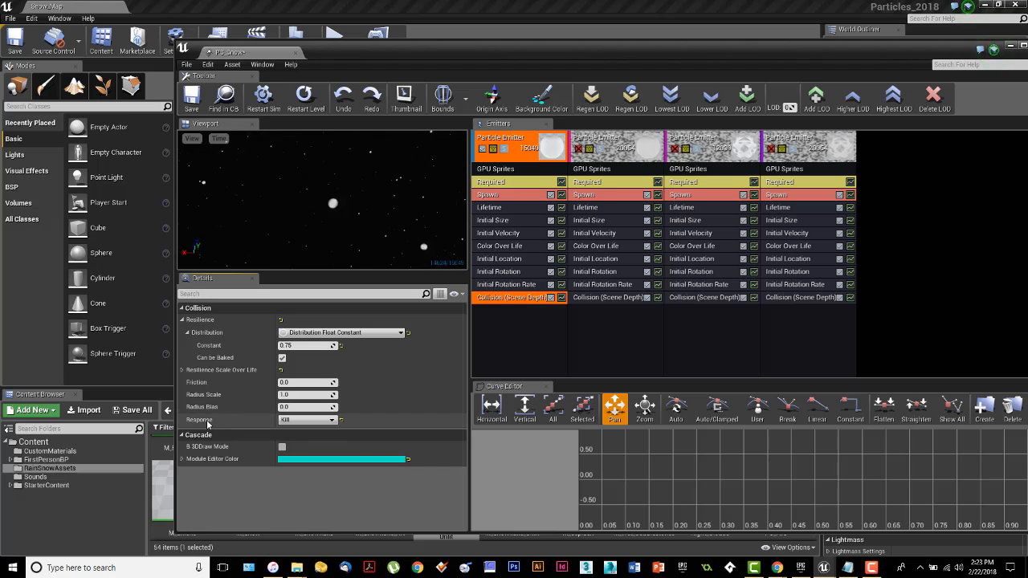
pyautogui.click(332, 420)
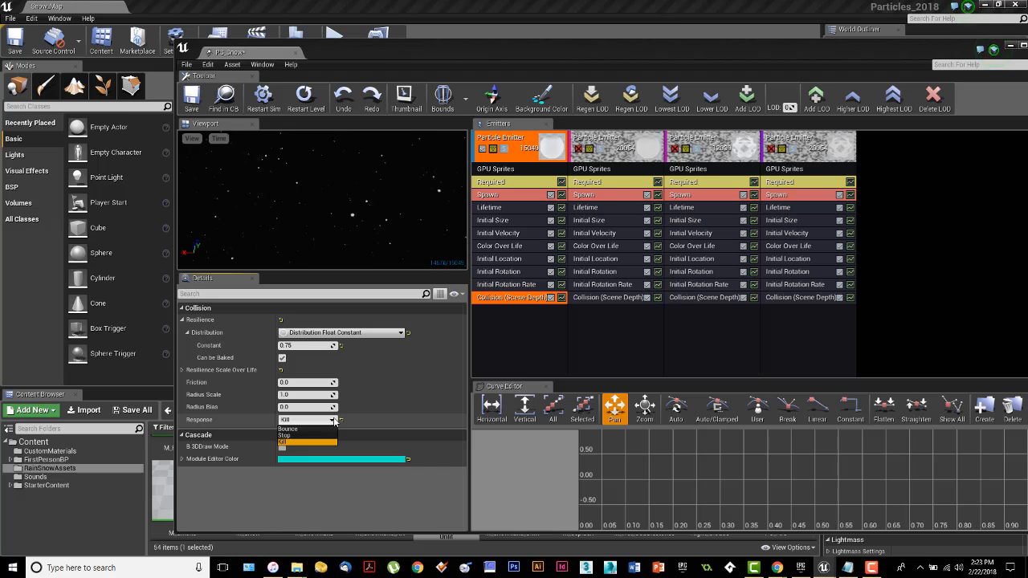
pyautogui.click(522, 317)
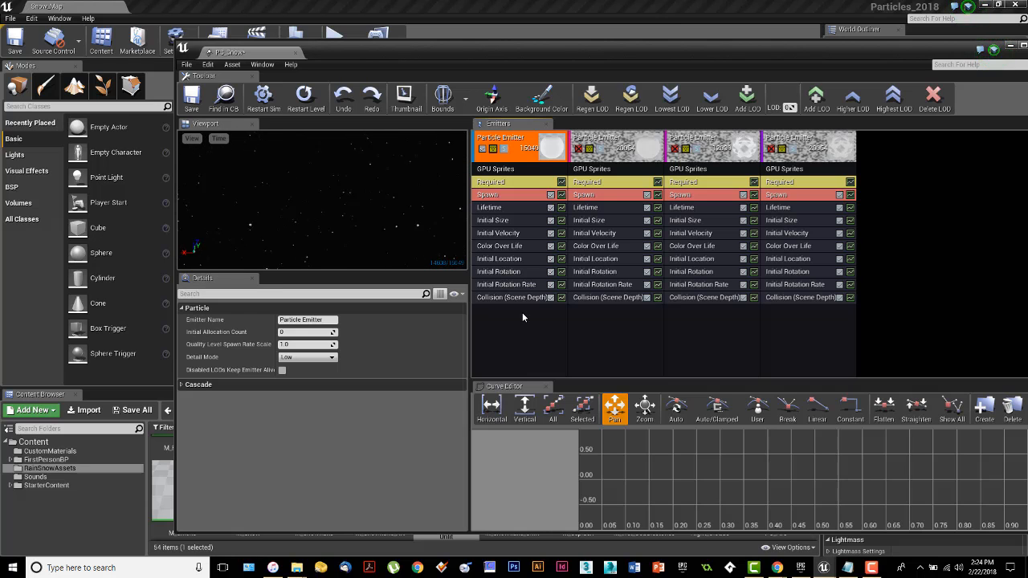
# Step: Review each emitter's Collision module, re-enable the fourth emitter, and move the Cascade window off screen
pyautogui.click(609, 298)
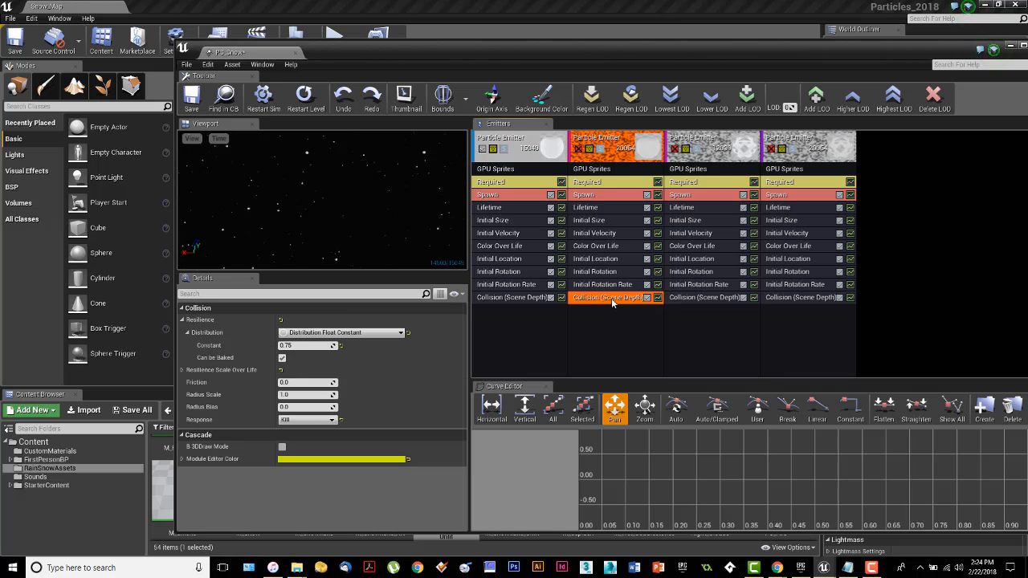
pyautogui.click(723, 298)
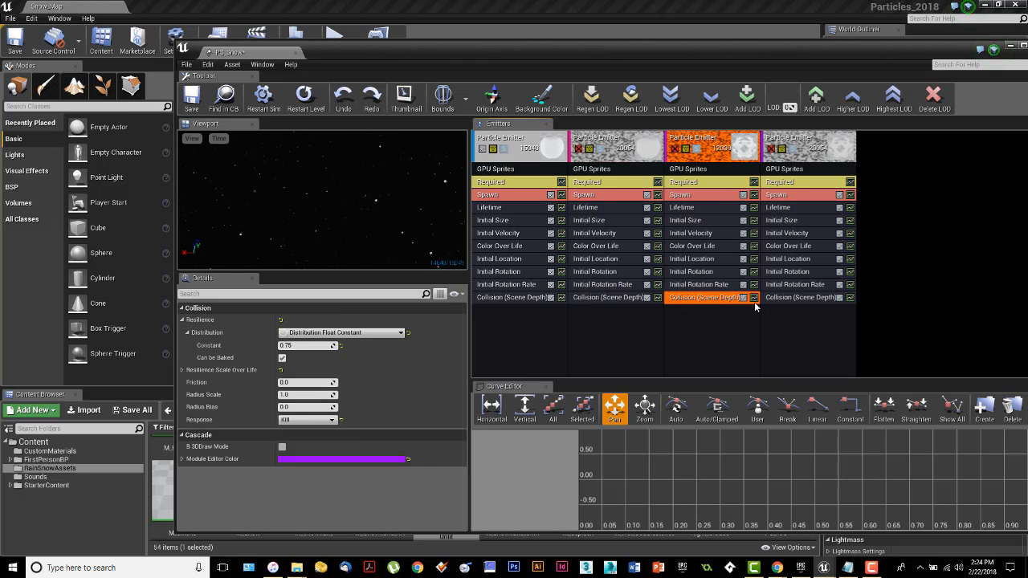
pyautogui.click(777, 299)
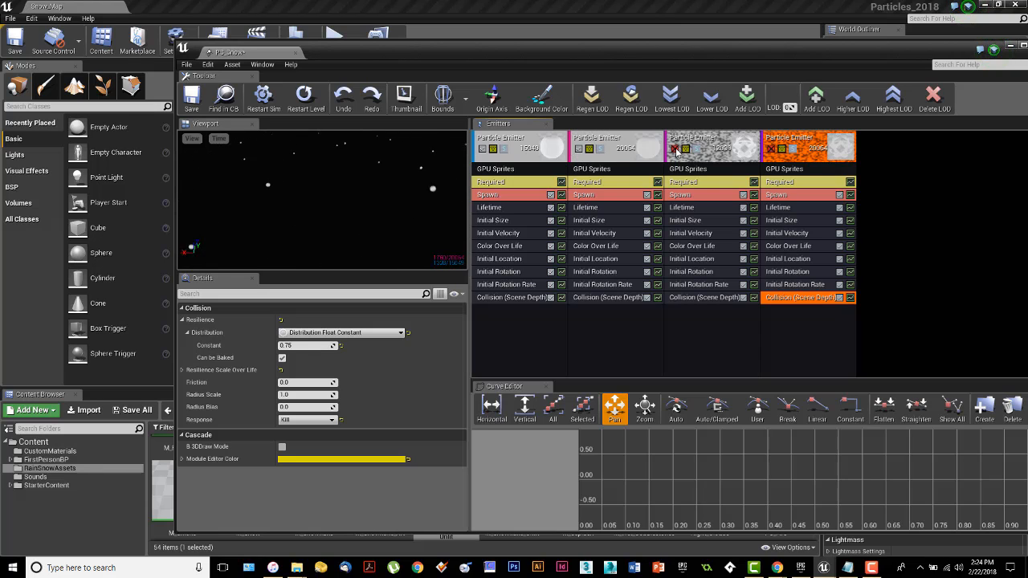
pyautogui.click(771, 149)
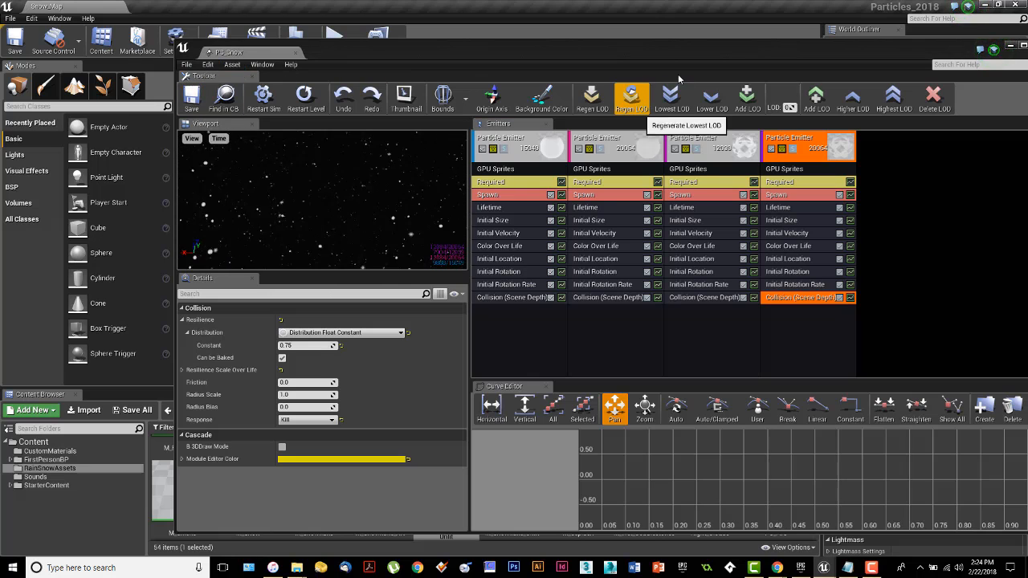
pyautogui.moveTo(830, 50); pyautogui.dragTo(0, 61)
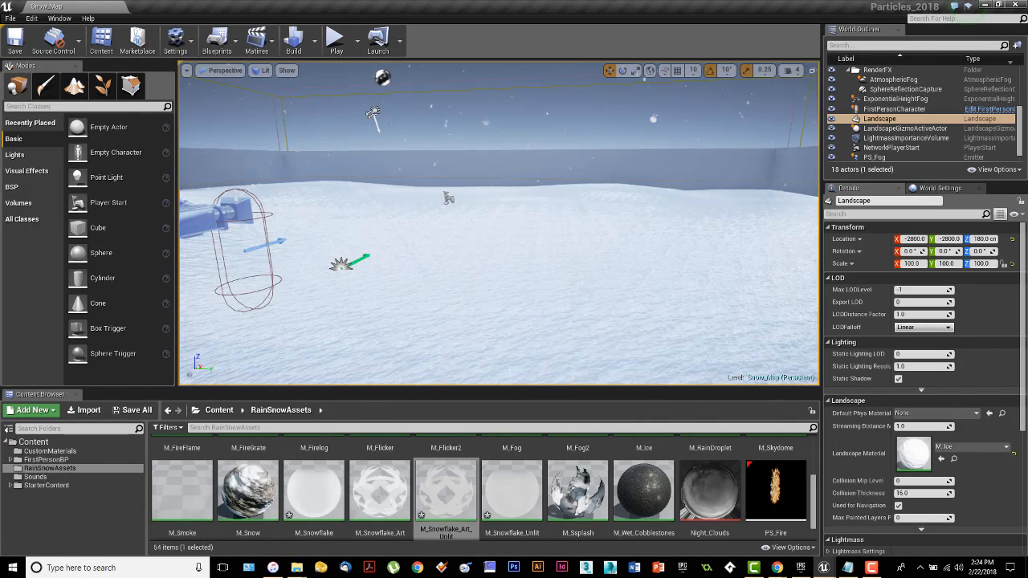
pyautogui.click(336, 40)
pyautogui.click(503, 227)
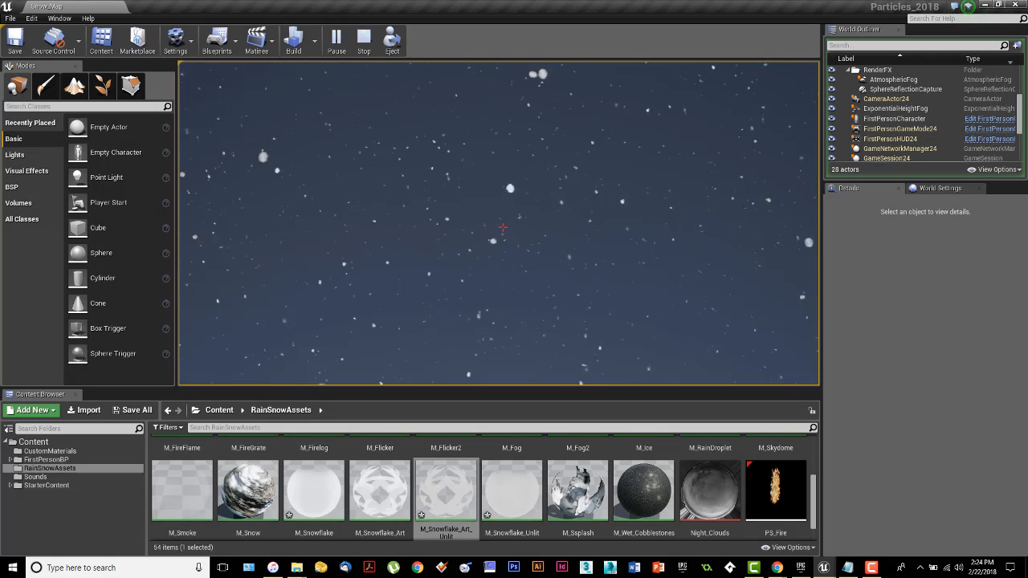
pyautogui.click(503, 227)
pyautogui.press('Escape')
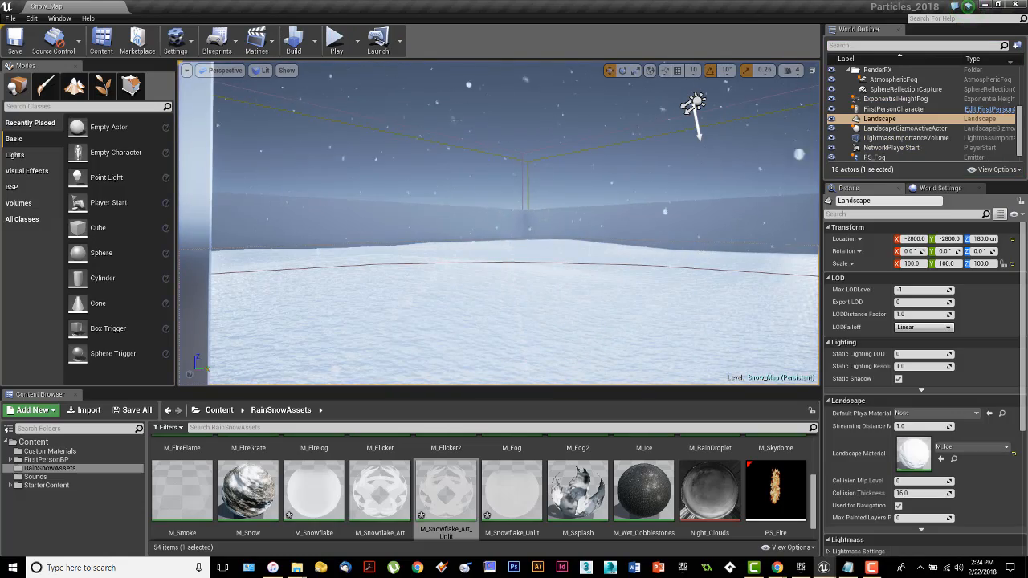
pyautogui.moveTo(0, 148); pyautogui.dragTo(665, 131)
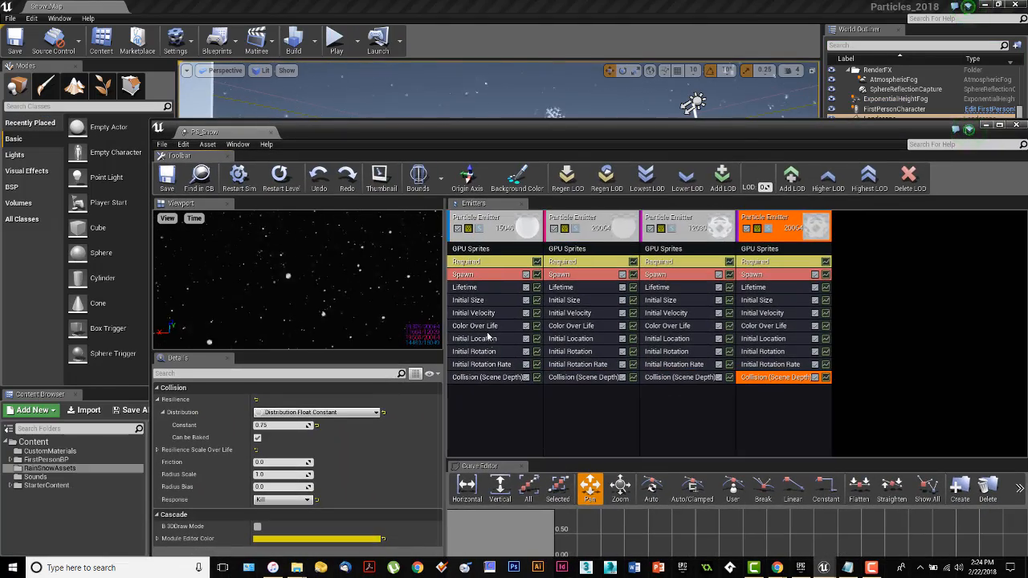
pyautogui.click(481, 301)
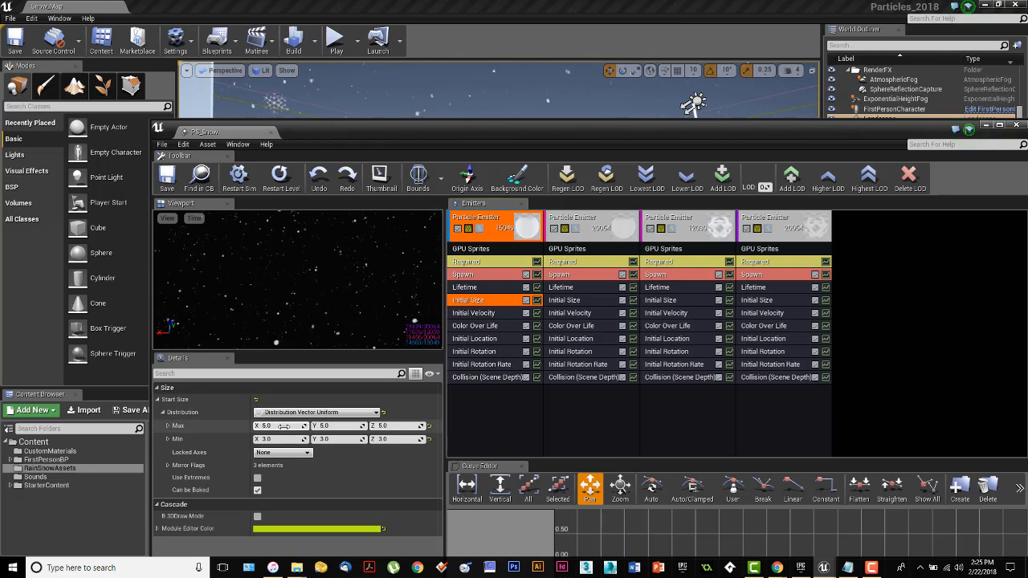
pyautogui.click(283, 427)
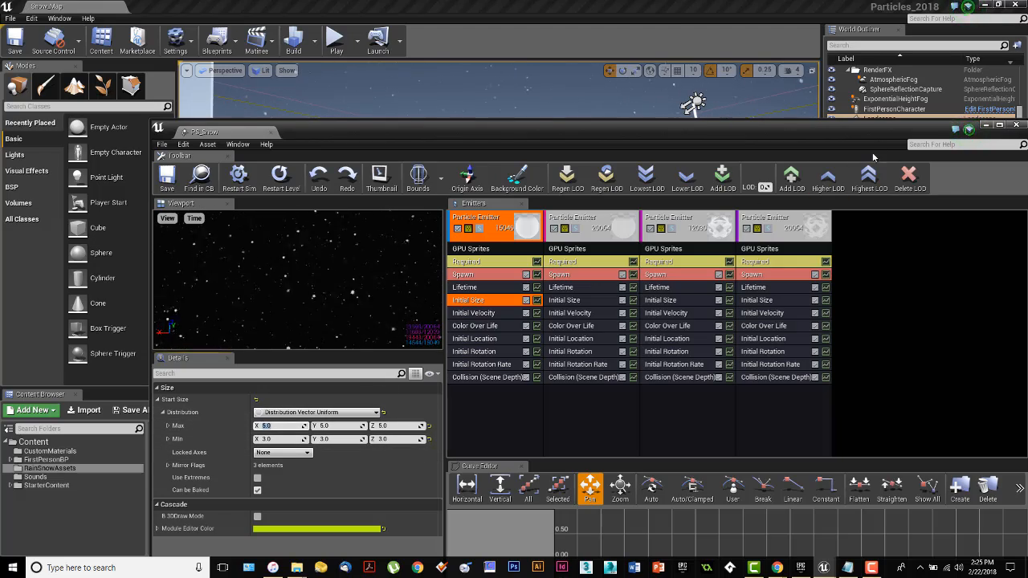
pyautogui.moveTo(871, 131); pyautogui.dragTo(0, 89)
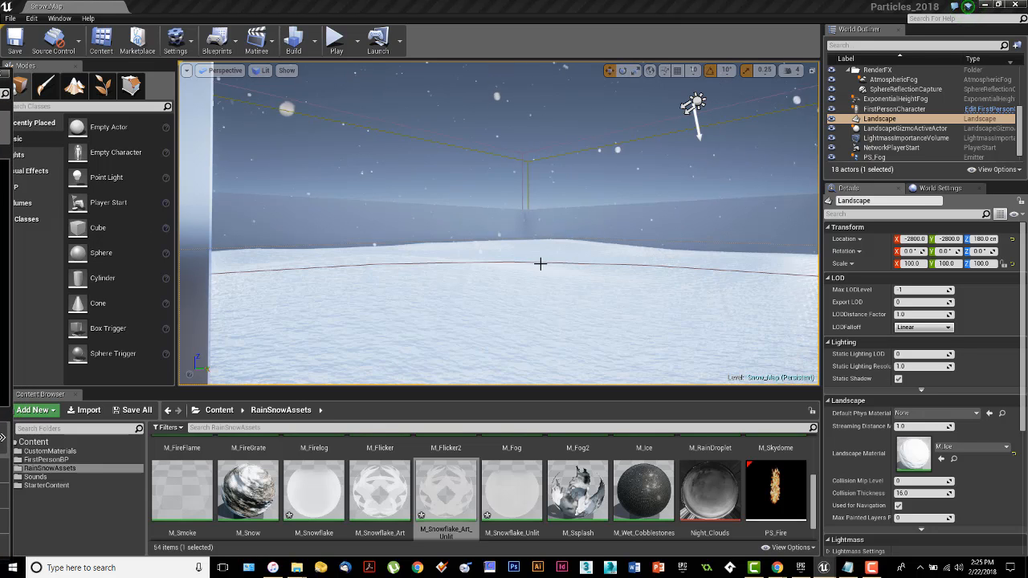
pyautogui.click(336, 39)
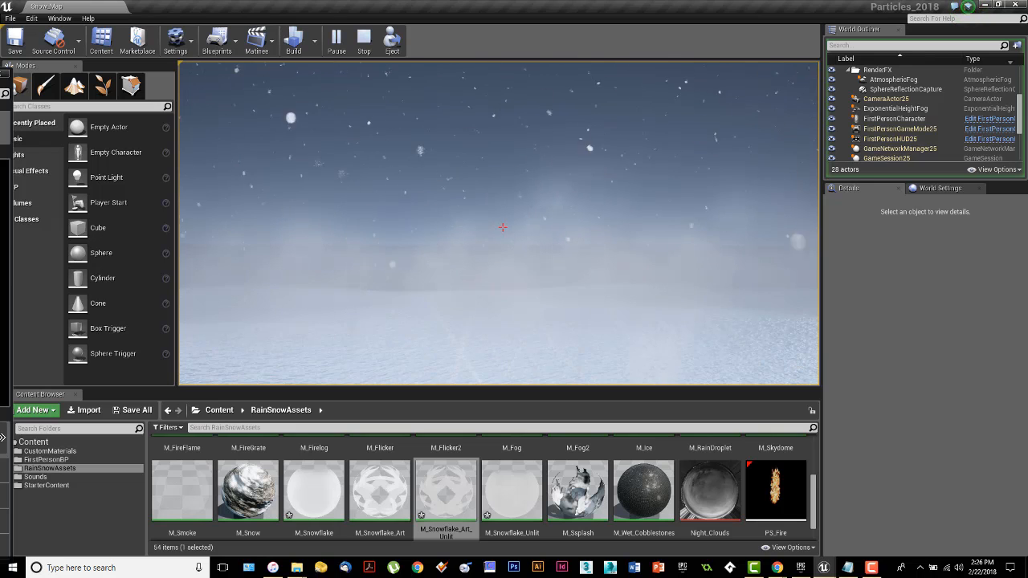
pyautogui.press('Escape')
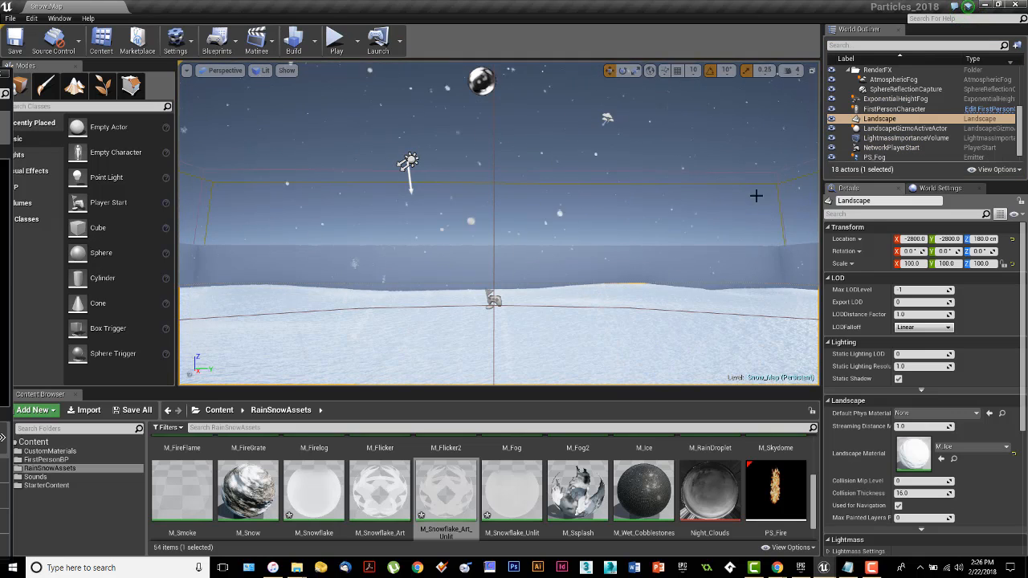